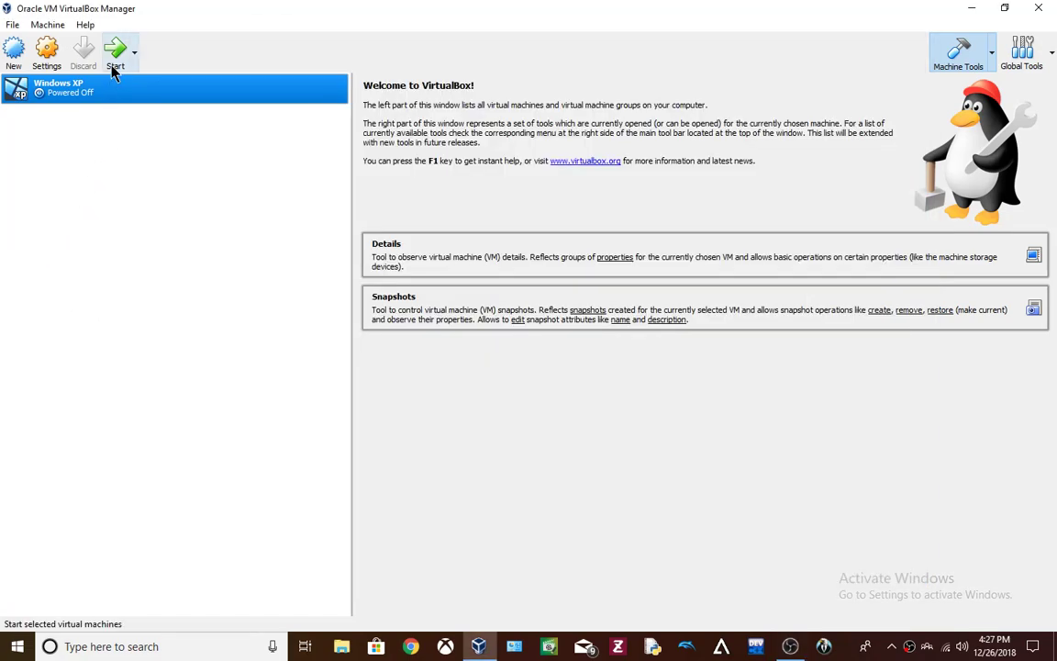
Start the Windows XP virtual machine and let it boot to its desktop
click(115, 55)
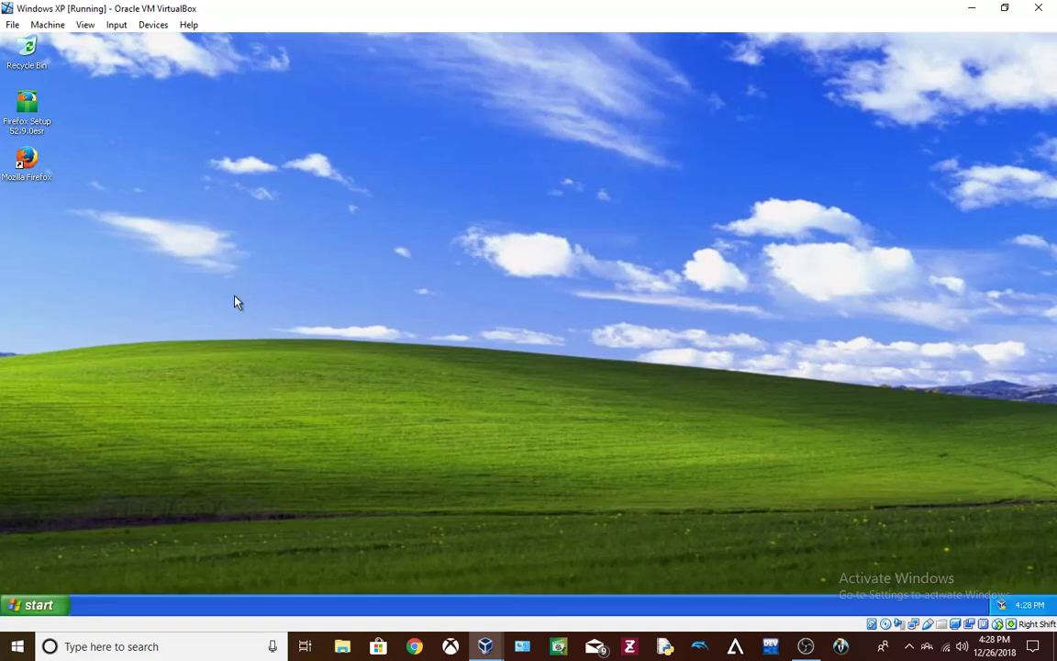
Permanently delete the Firefox Setup 52.9.0esr installer via the Recycle Bin, then launch Mozilla Firefox
double_click(29, 101)
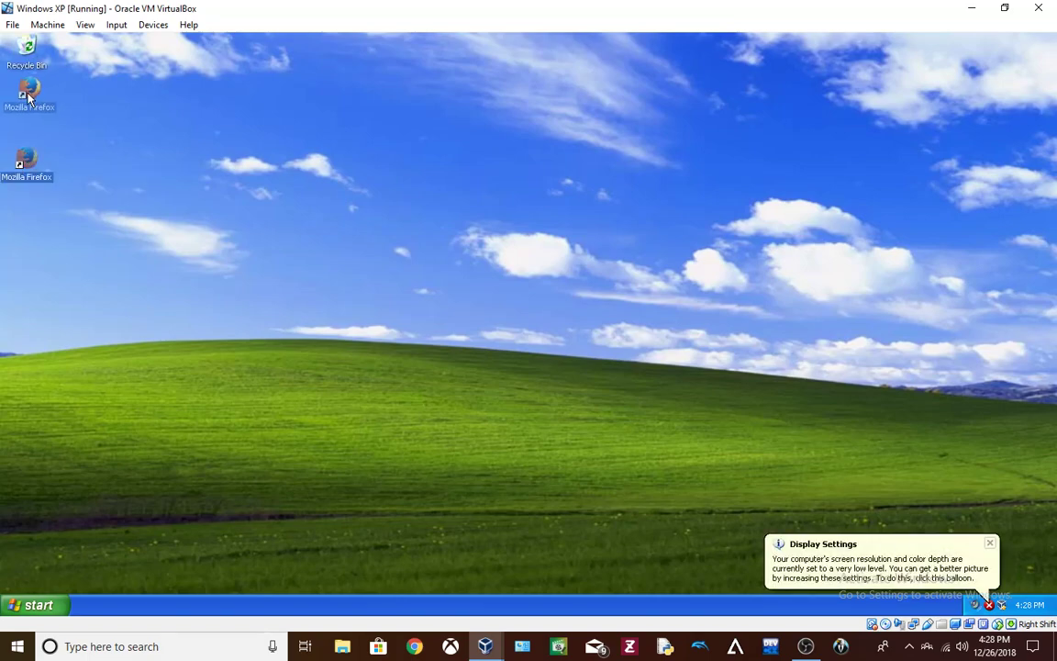
right_click(23, 49)
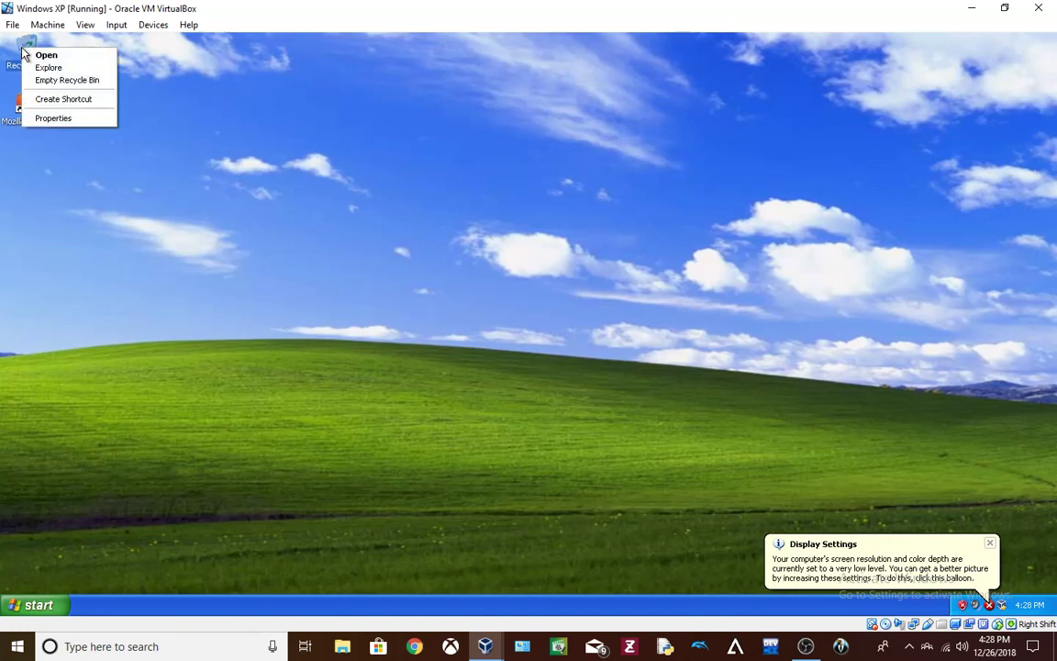
click(59, 80)
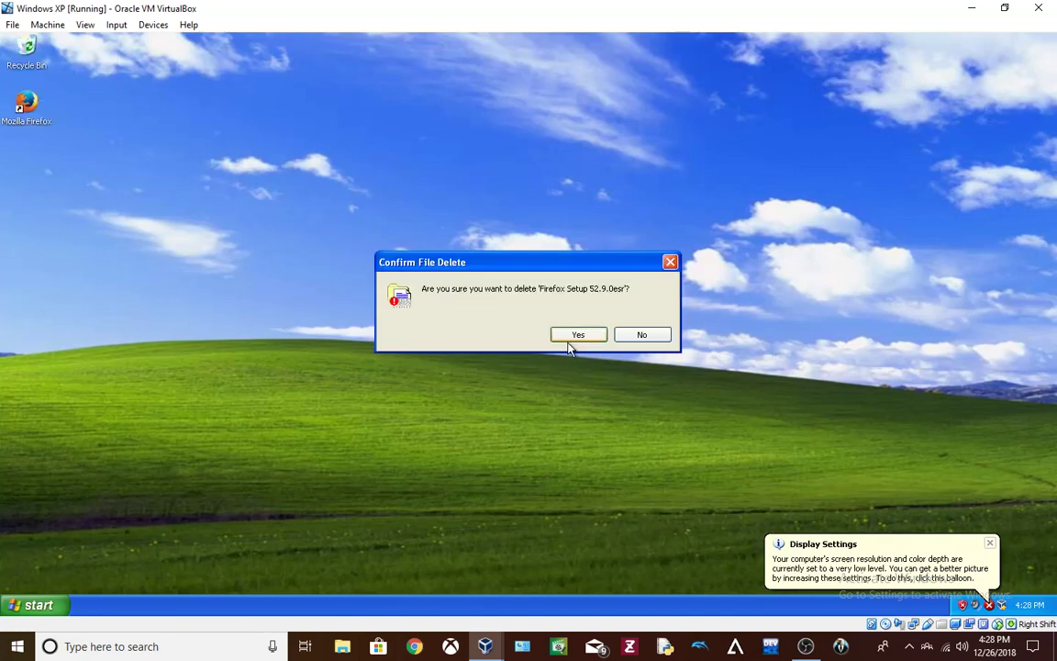
click(521, 313)
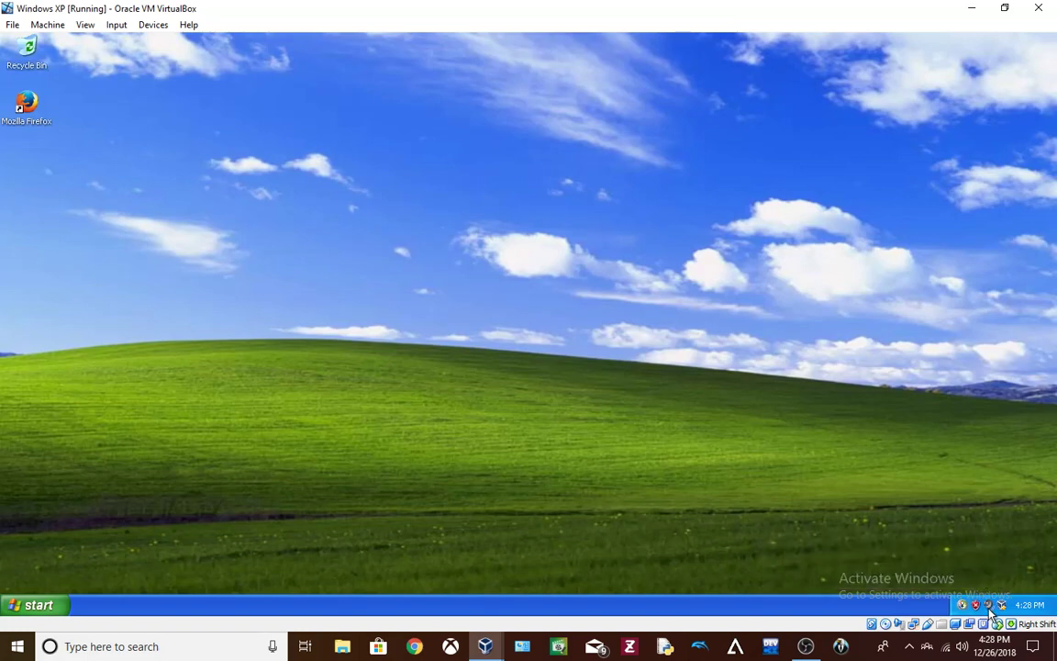
double_click(26, 99)
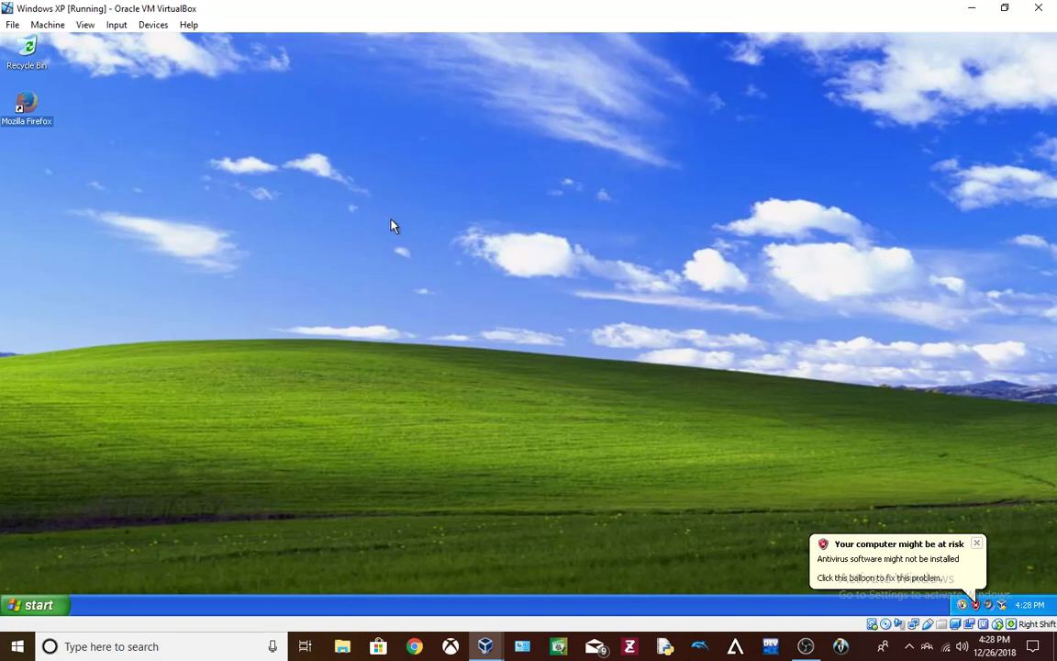
Skip importing browser data, maximize Firefox and close the Welcome to Firefox tab
click(454, 290)
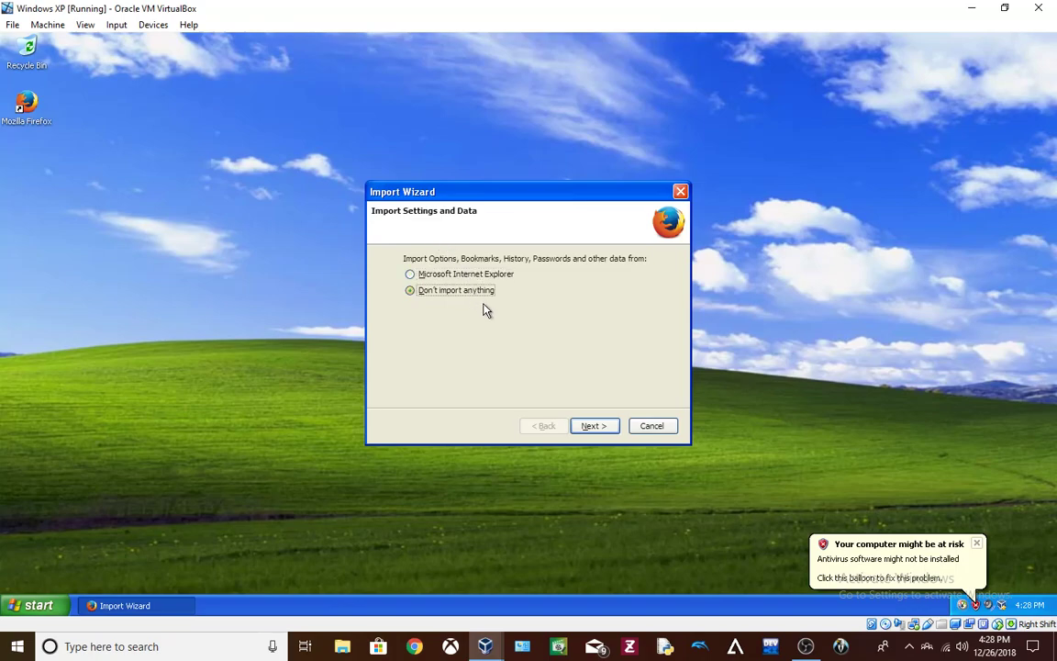
click(592, 426)
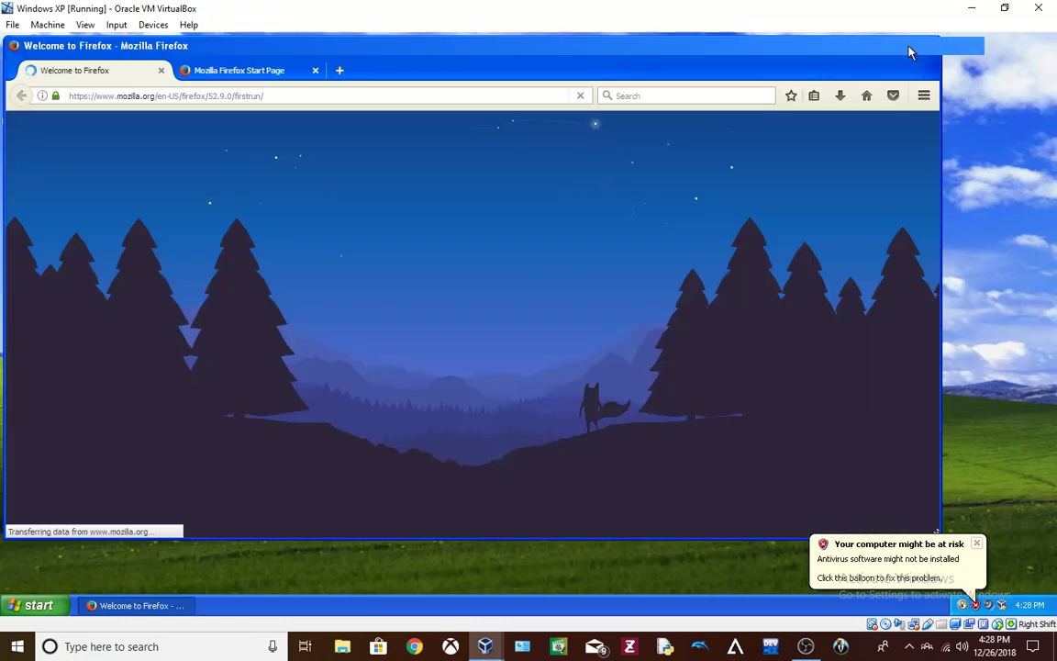
click(913, 47)
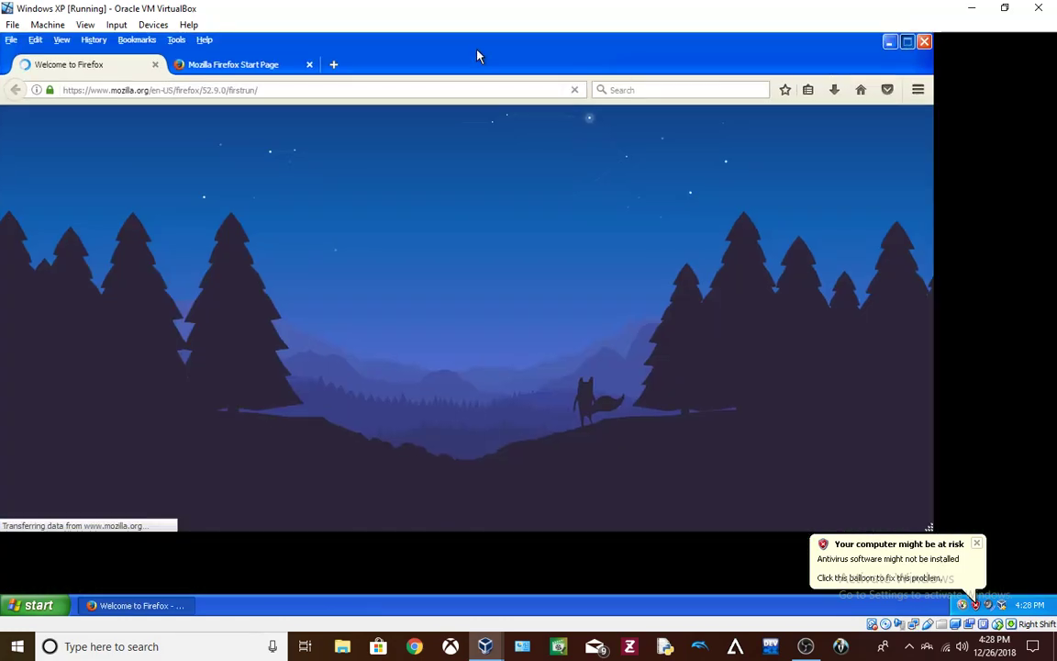
click(155, 65)
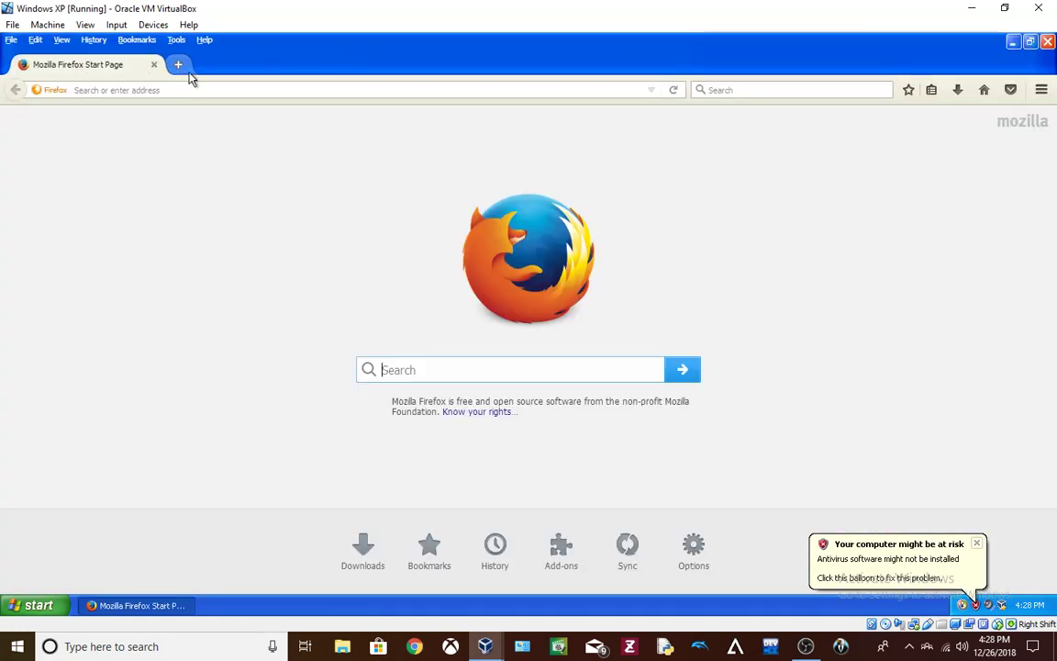
Go to bonzi.link from the address bar
click(200, 89)
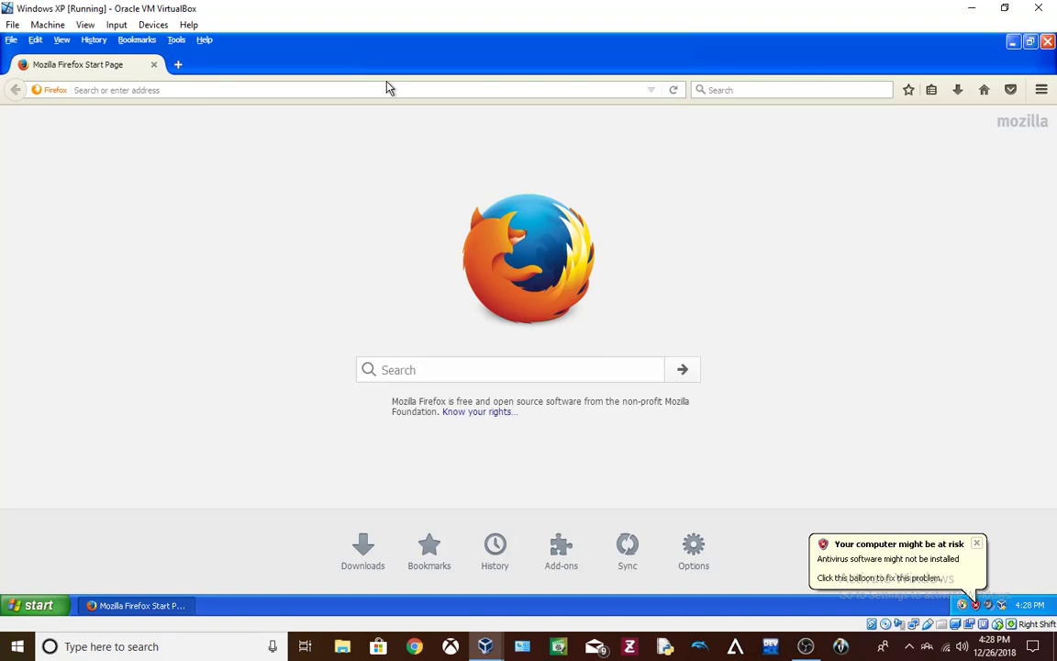
text(bonz)
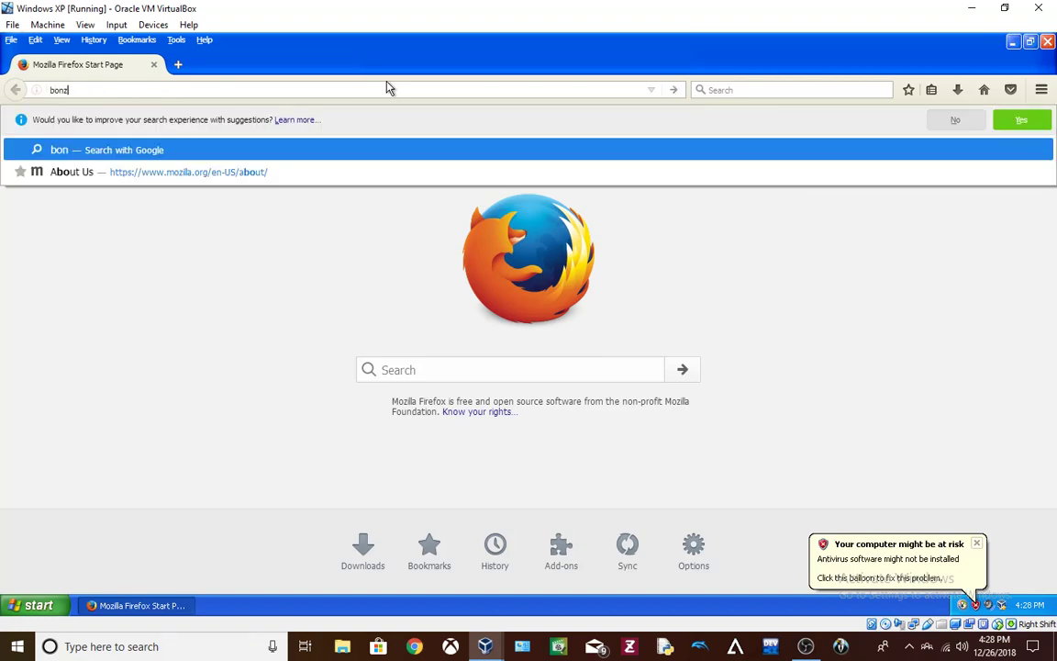
text(i.link)
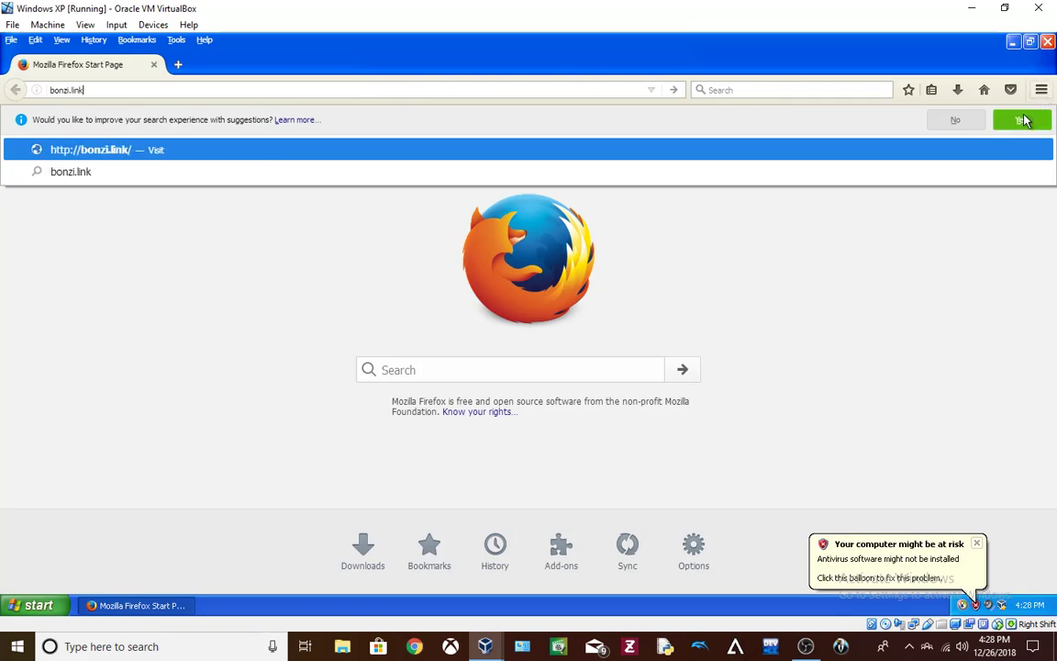
click(947, 119)
click(423, 128)
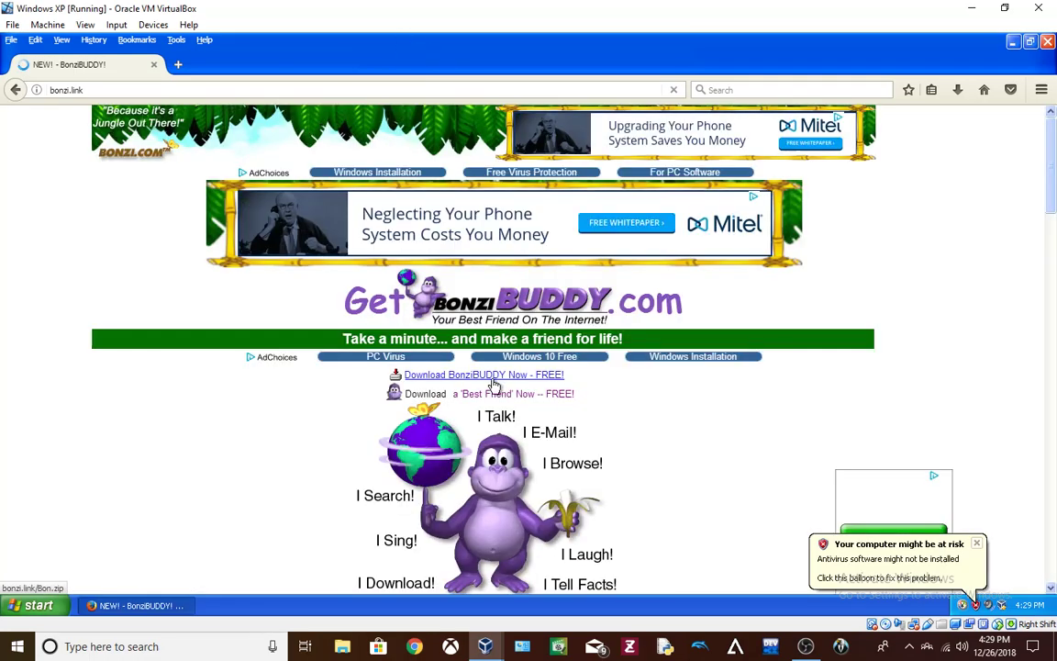
Download Bon.zip from the BonziBUDDY page, set to open automatically when finished
click(494, 377)
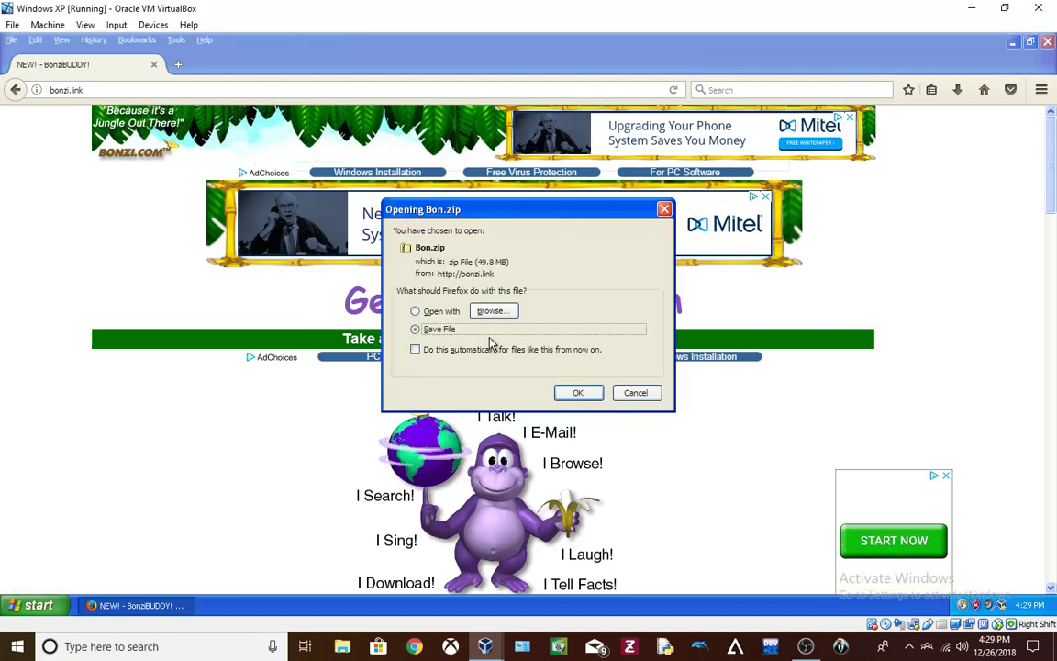
click(416, 311)
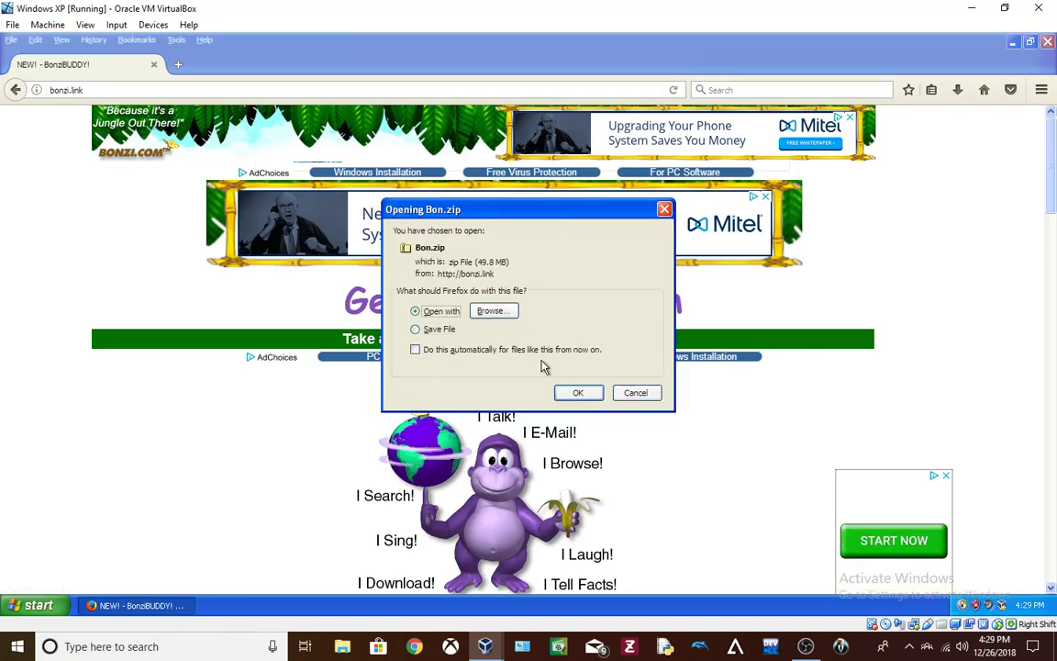
click(578, 393)
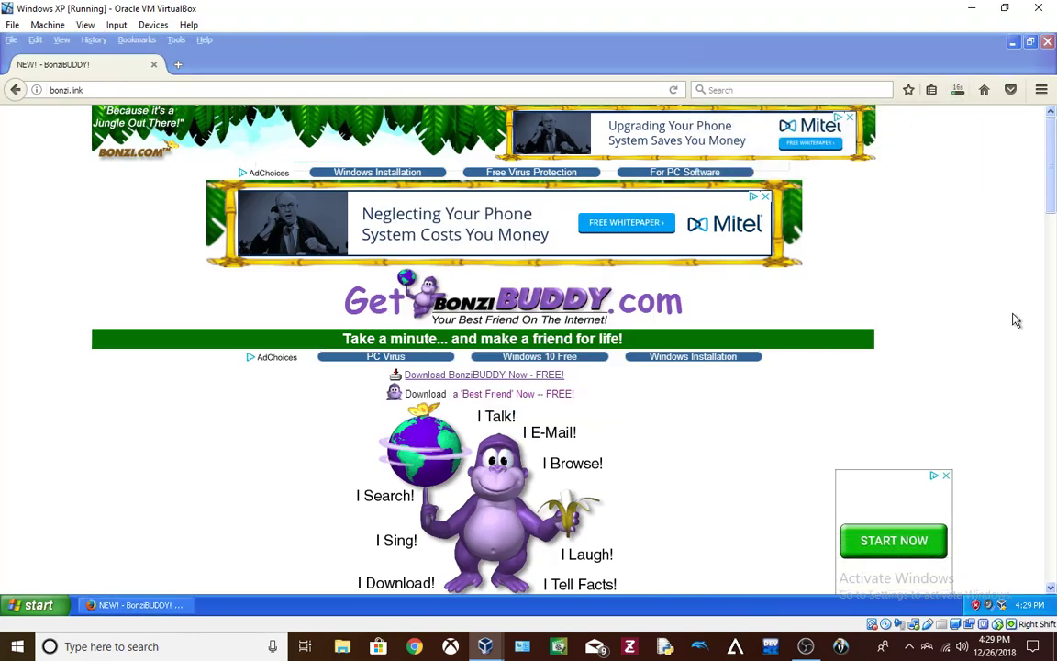
Check the Bon.zip progress in the Downloads panel and scroll down the page
drag(1052, 194, 1046, 275)
click(958, 97)
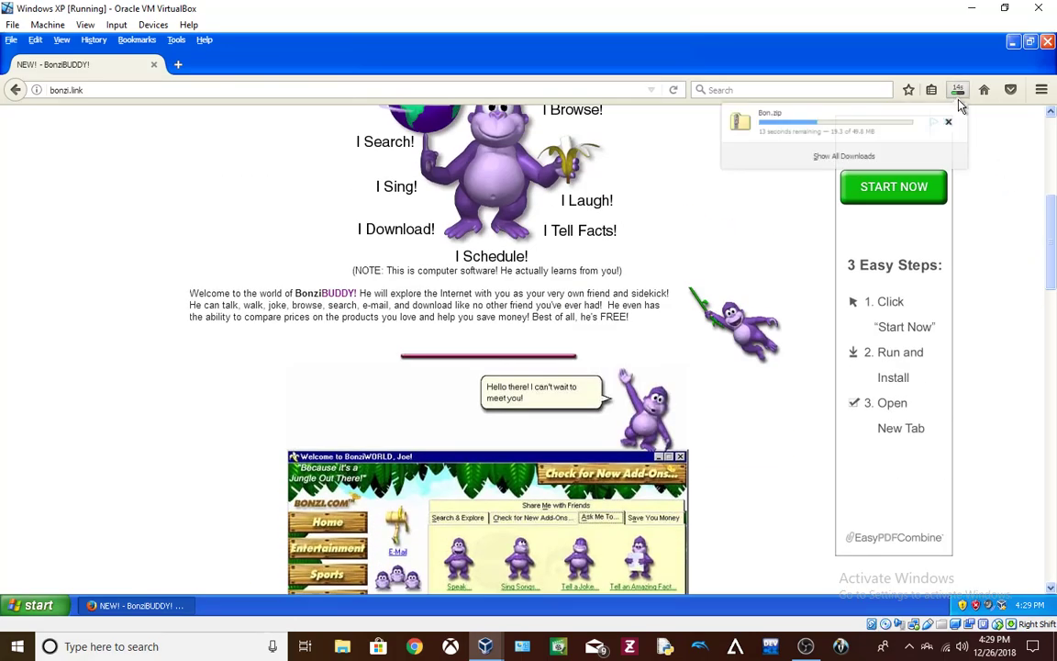
click(1053, 260)
scroll(946, 230, up, 6)
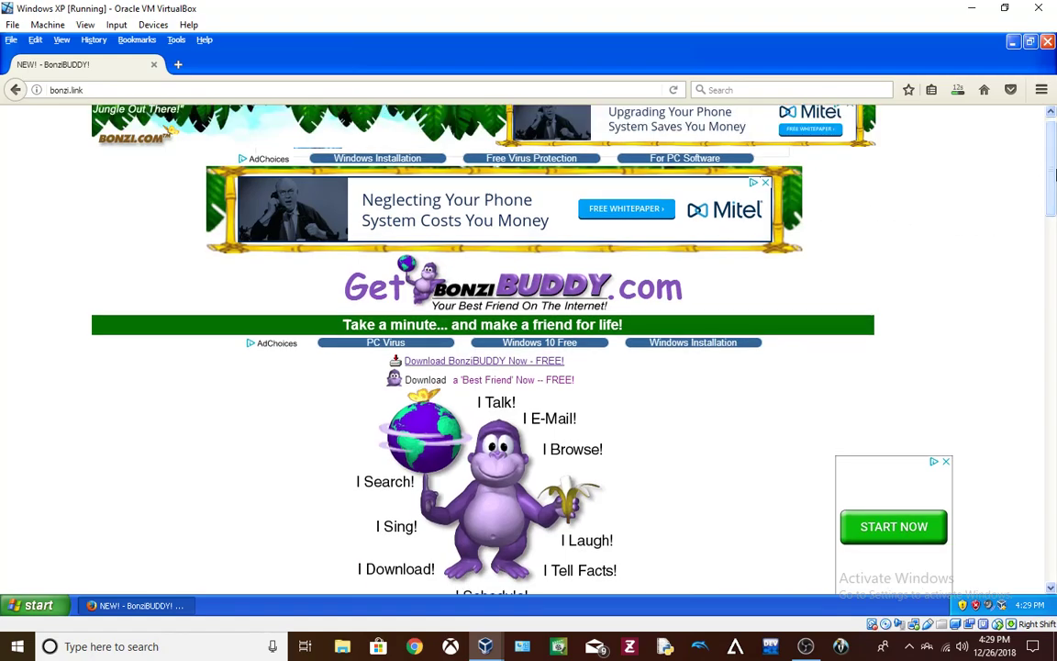
drag(1052, 152, 1052, 145)
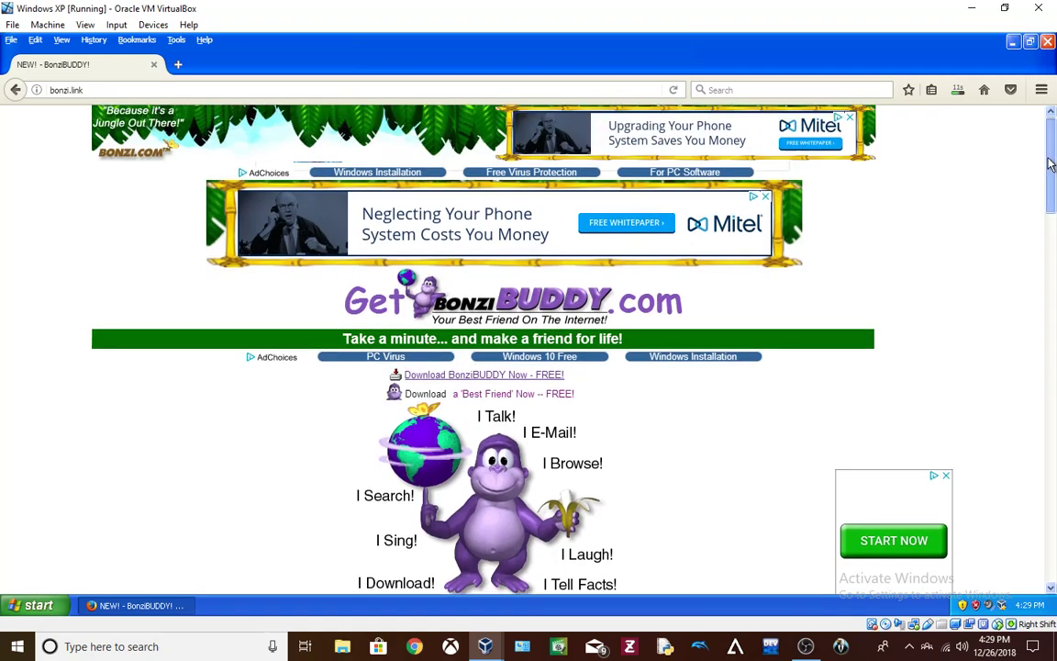
scroll(1052, 202, down, 4)
drag(1054, 237, 1054, 544)
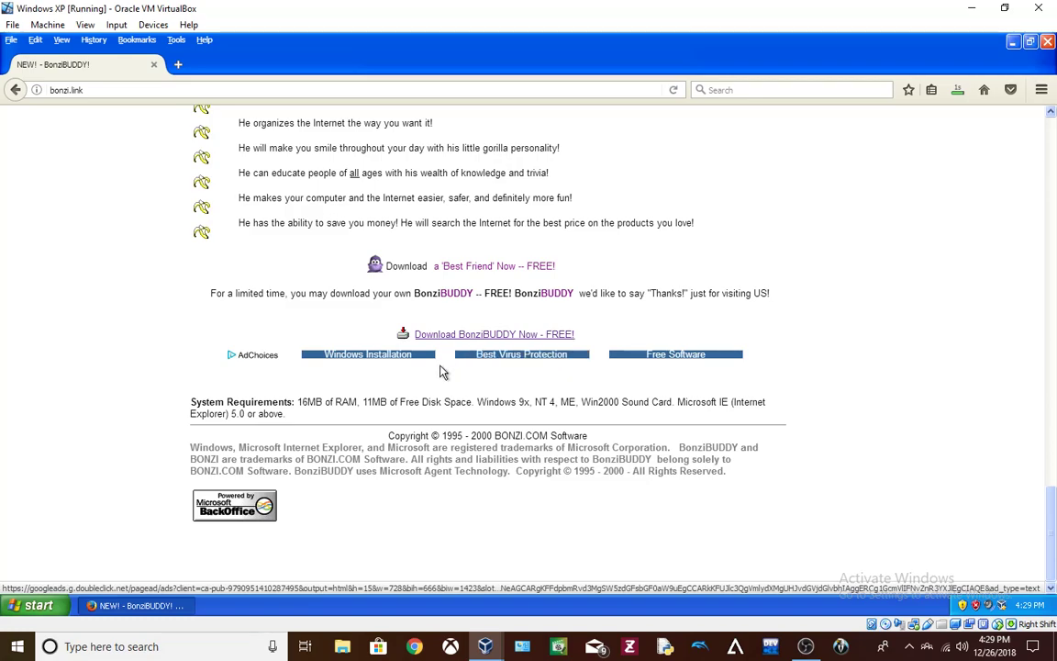
Open Bon.zip and run the BonziBuddy432 installer, allowing the unverified publisher
click(445, 335)
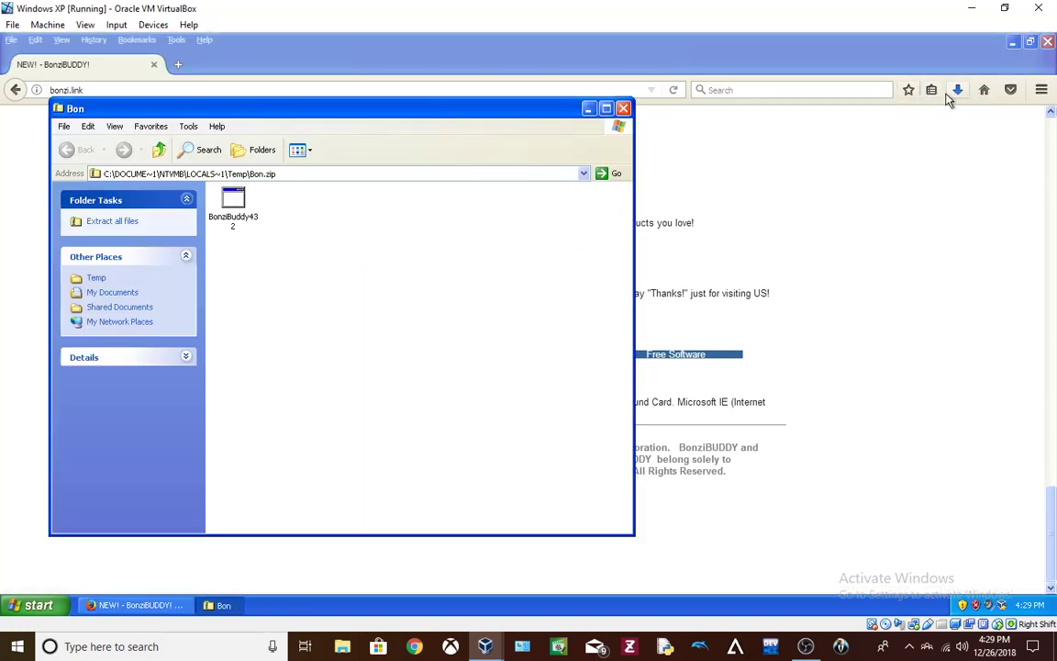
click(232, 202)
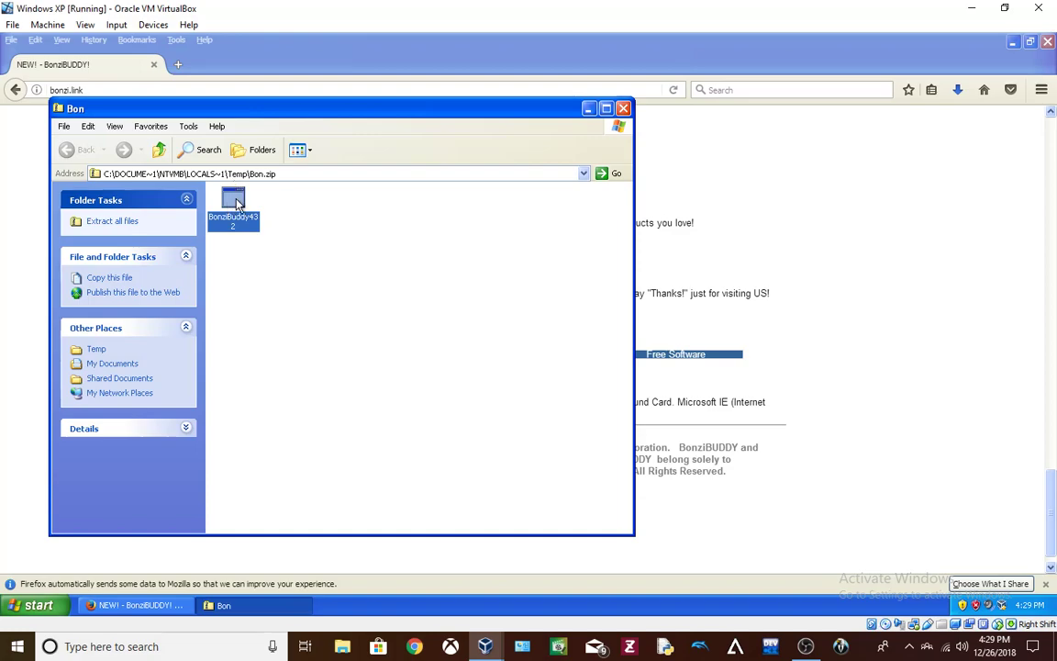
click(268, 222)
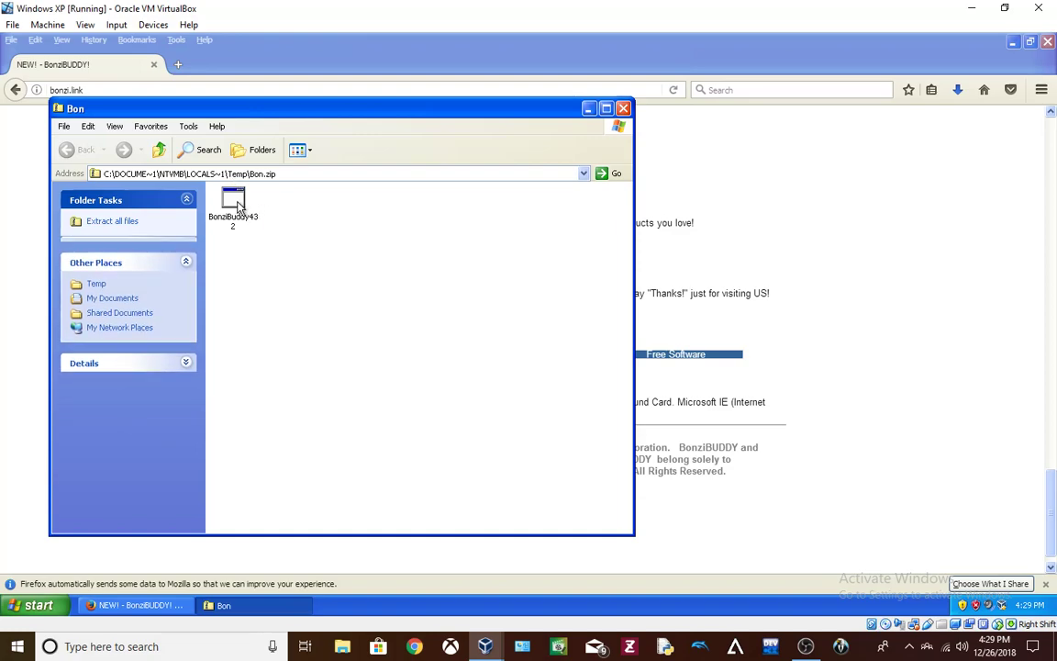
double_click(233, 204)
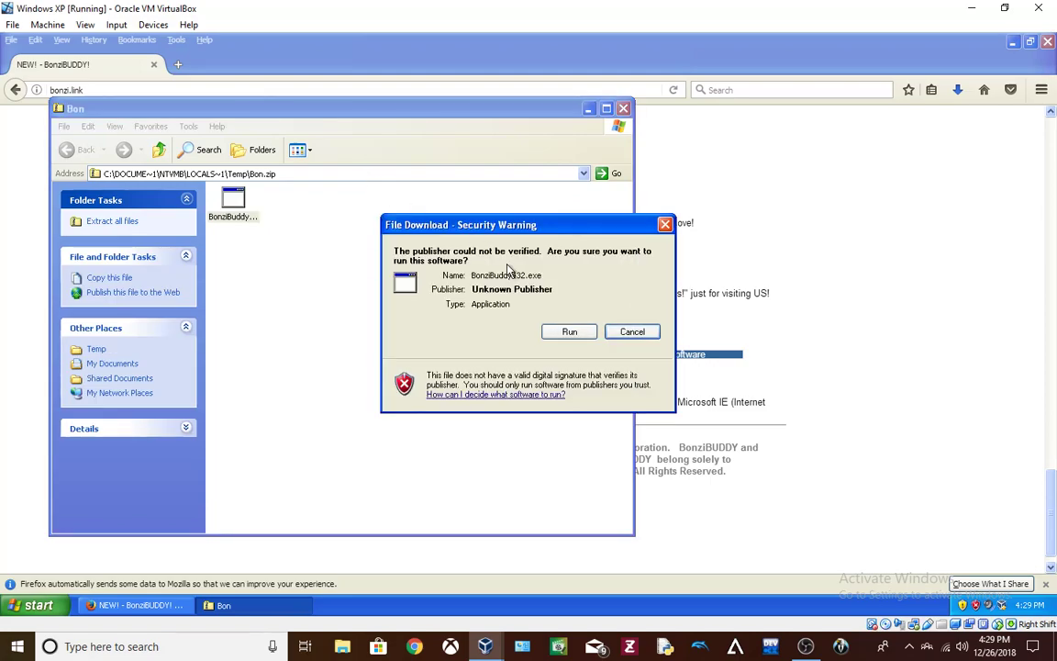
click(570, 332)
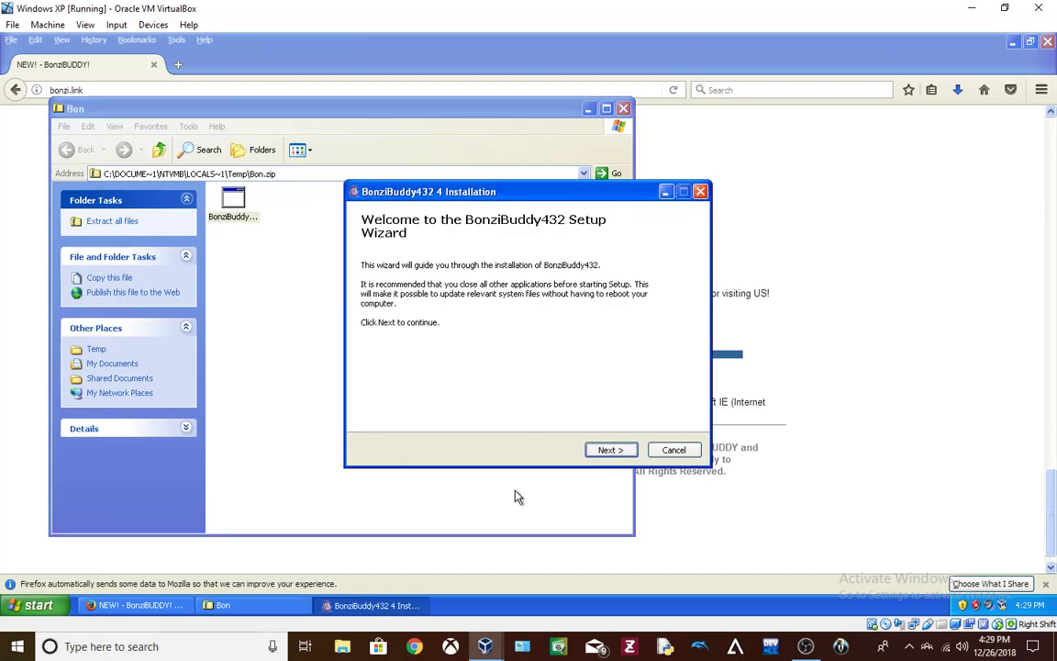
Install into C:\Program Files\BonziBuddy432 without the website, accept the voice licence, close the Bon folder
click(617, 458)
click(617, 458)
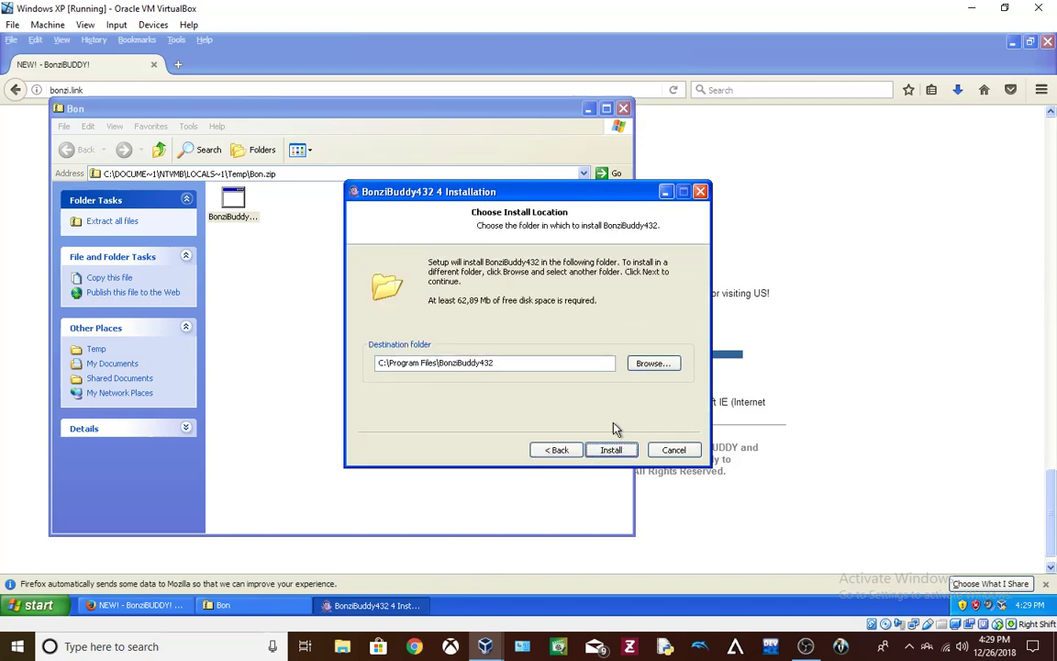
click(602, 452)
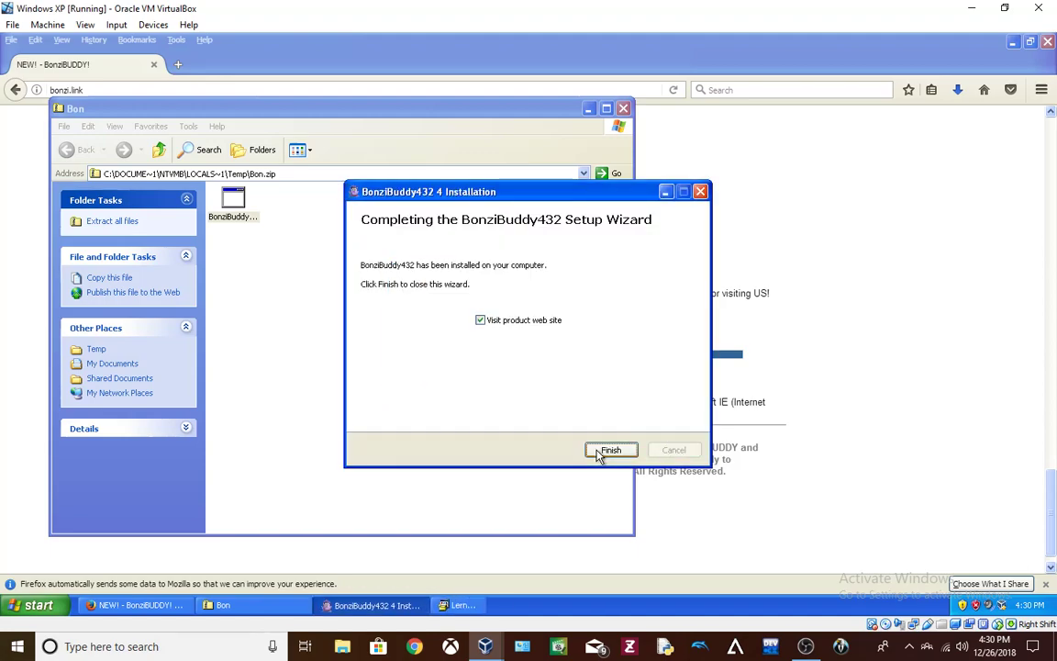
click(485, 321)
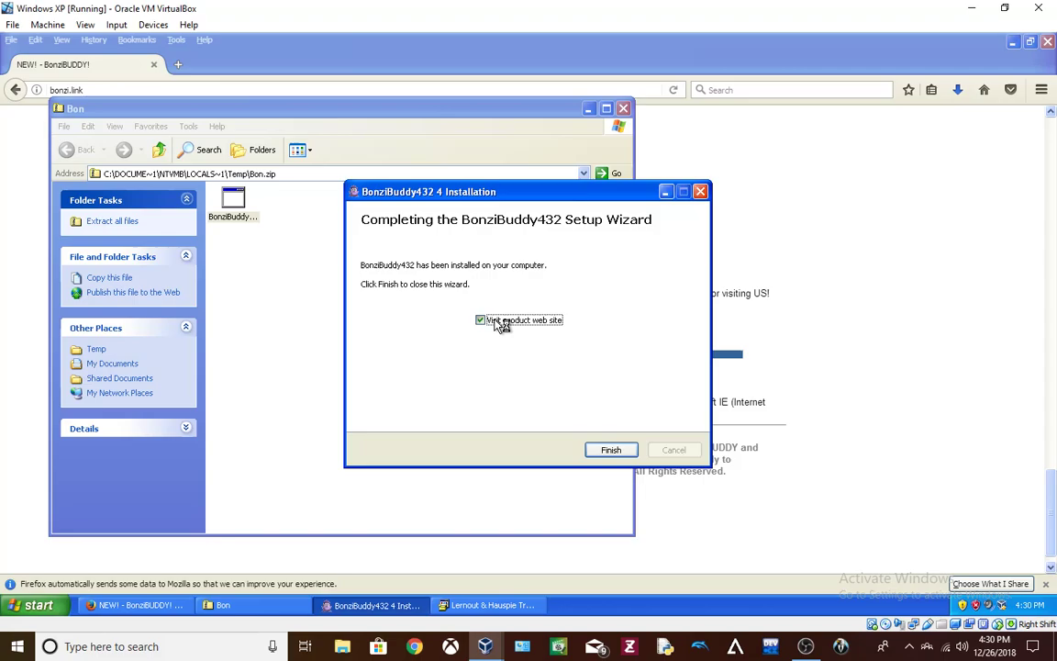
click(610, 449)
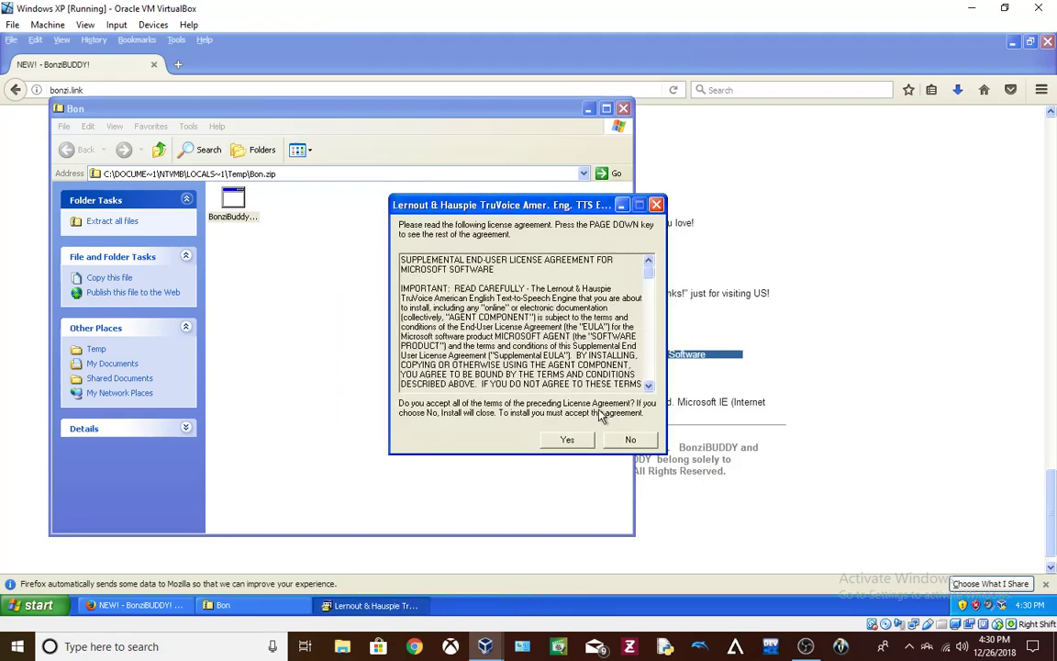
click(567, 439)
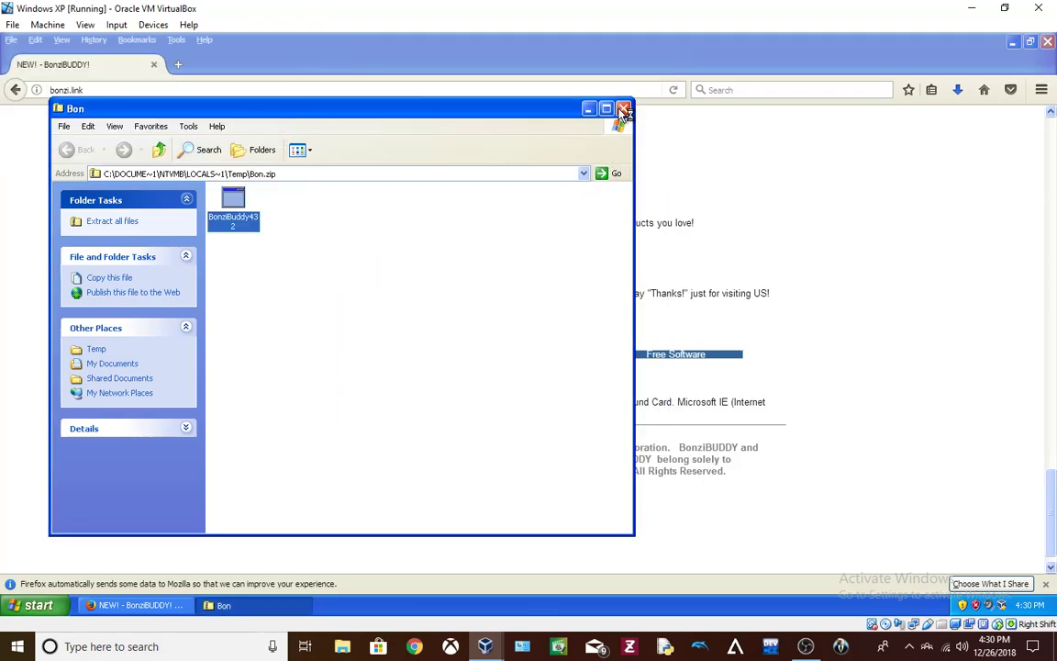
click(623, 111)
Minimize Firefox and launch BonziBuddy4 from the XP desktop
click(1013, 43)
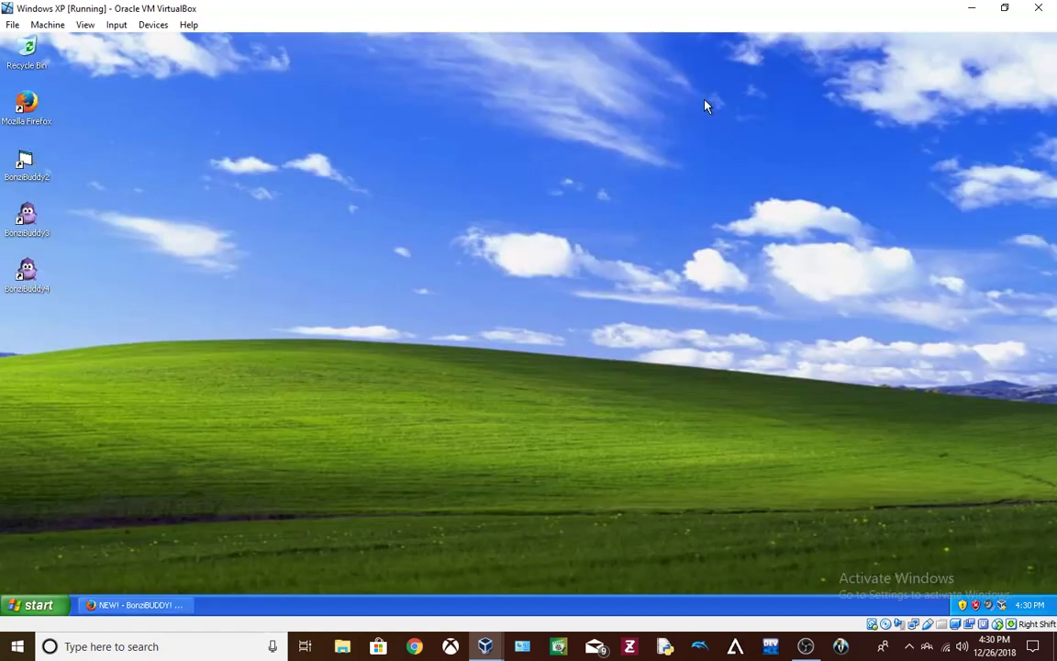
double_click(27, 270)
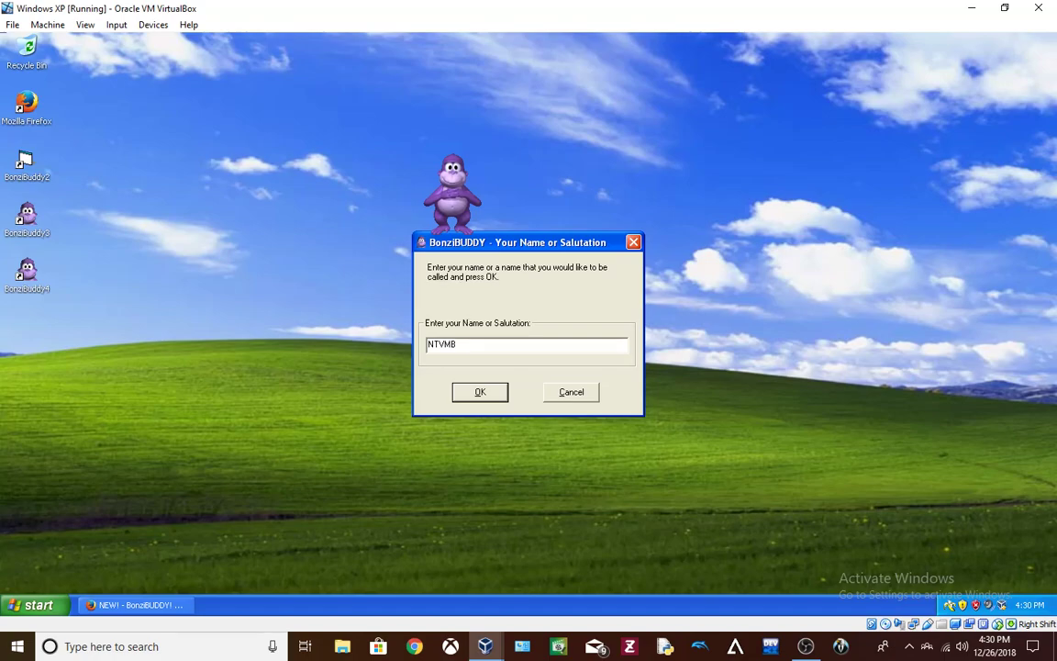
Confirm the name, untick News and Video/DVD's, submit the registration, then close the form
key(Return)
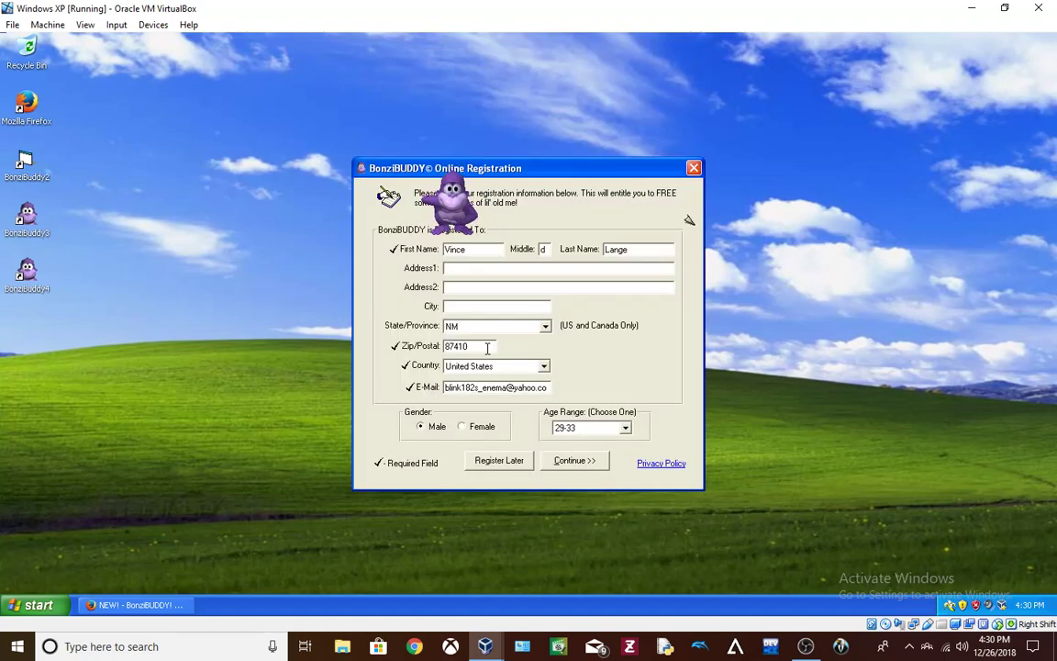
click(560, 465)
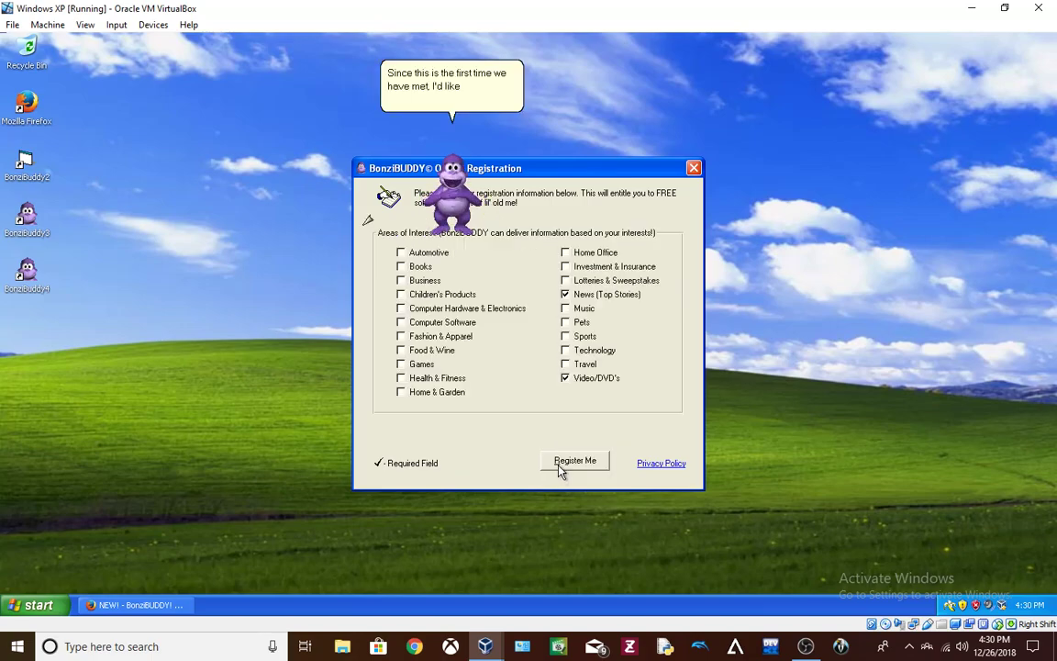
click(565, 377)
click(567, 295)
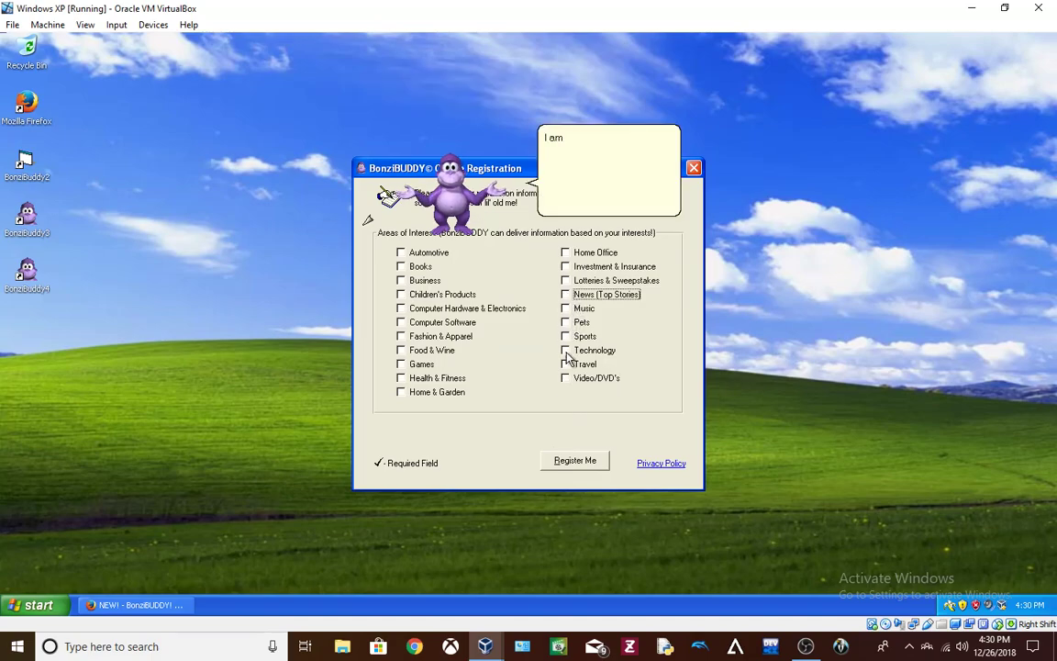
click(571, 460)
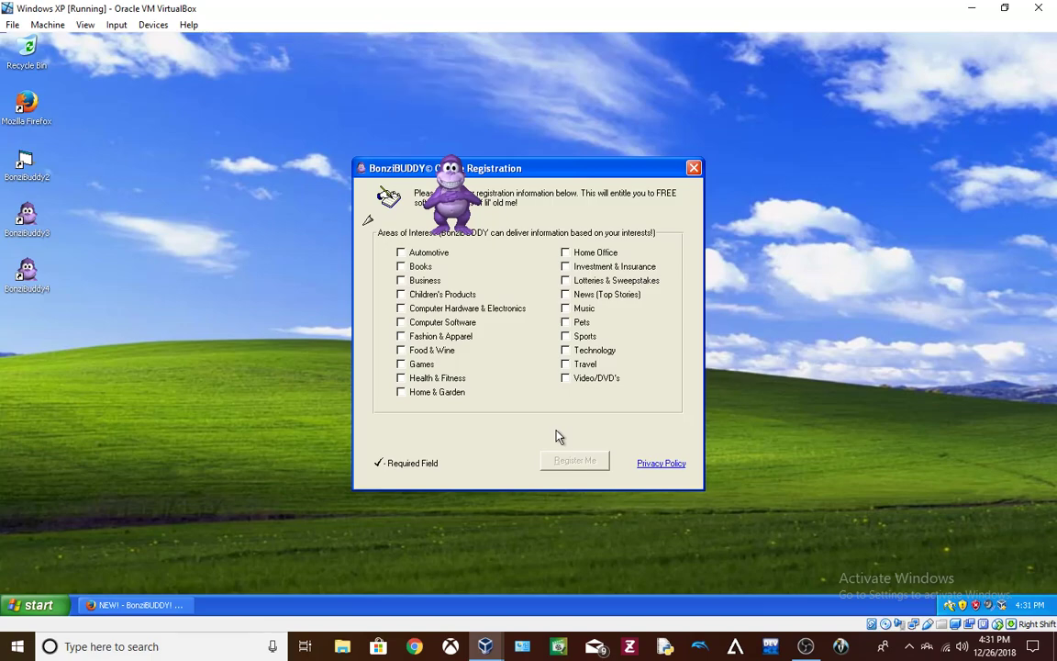
click(694, 169)
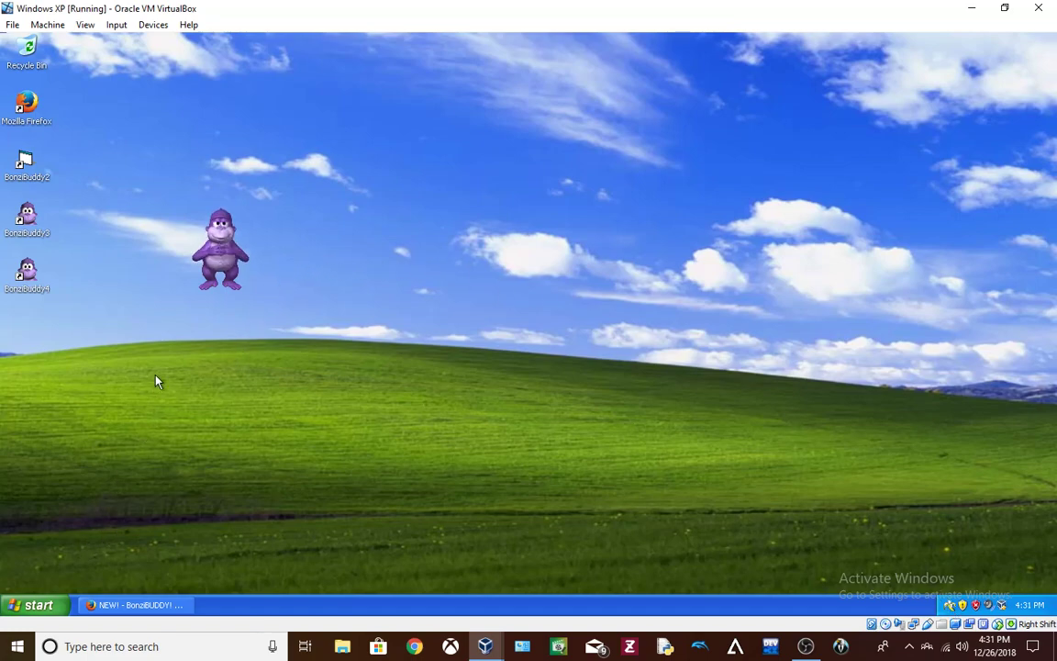
Bring the BonziBUDDY Firefox window back and dismiss the Bon.zip download prompt
click(29, 606)
click(29, 606)
click(92, 604)
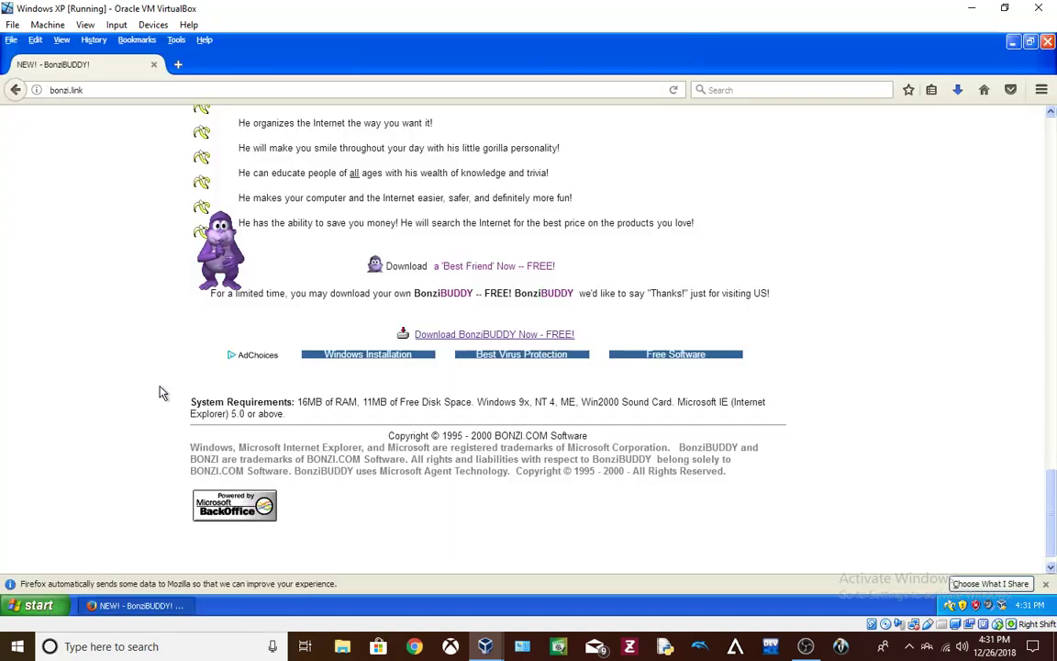
click(46, 611)
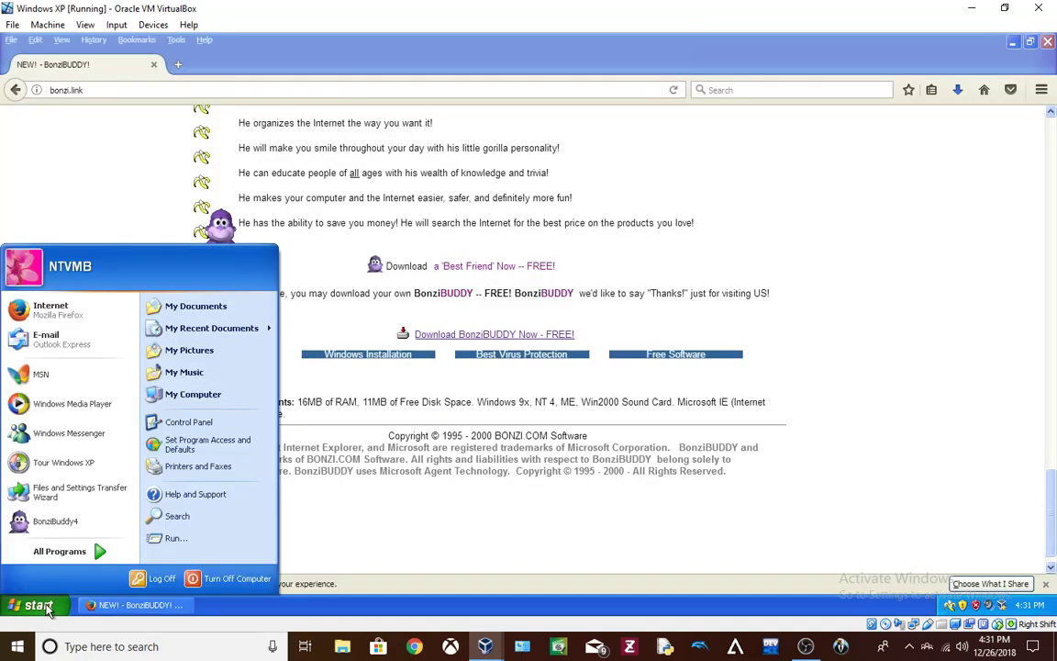
click(46, 611)
click(625, 356)
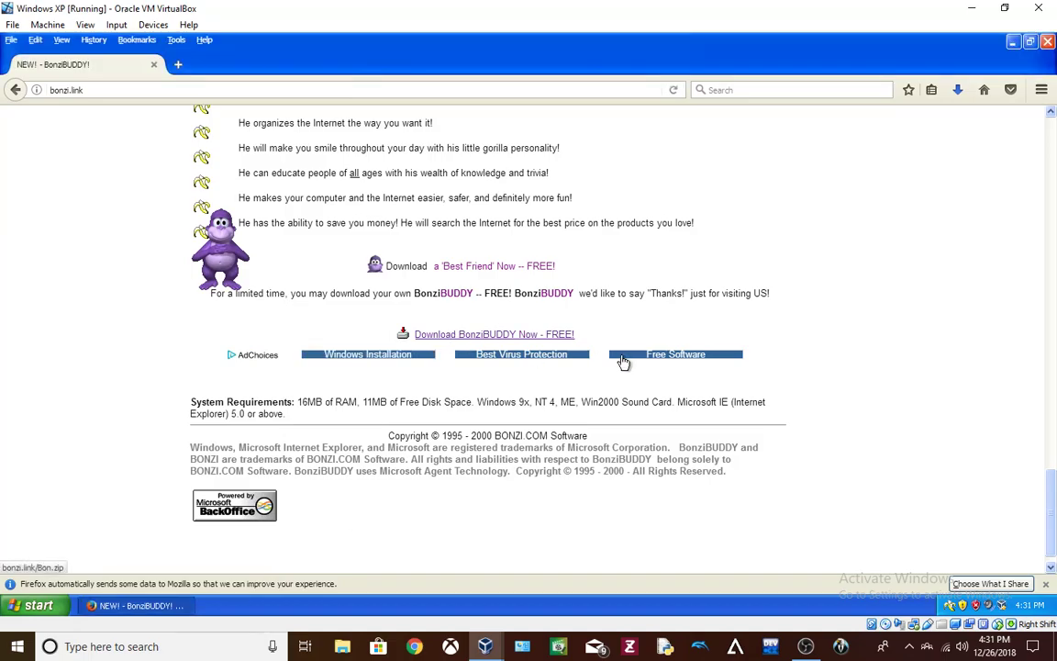
click(666, 210)
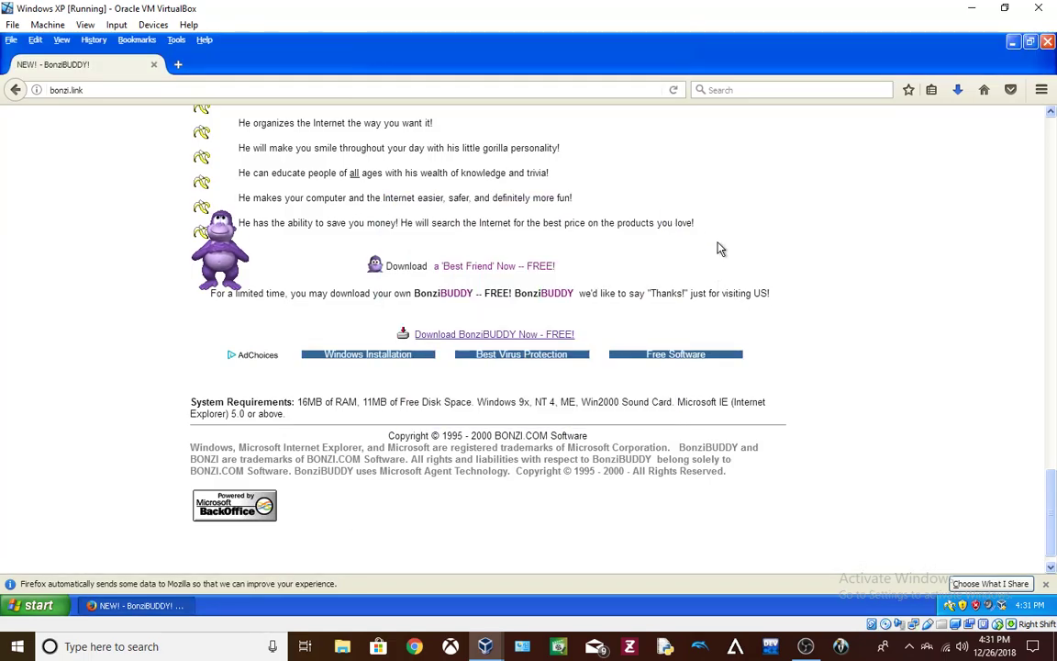
Search the web for 'free drivers' from the address bar
scroll(769, 257, up, 15)
scroll(769, 258, up, 3)
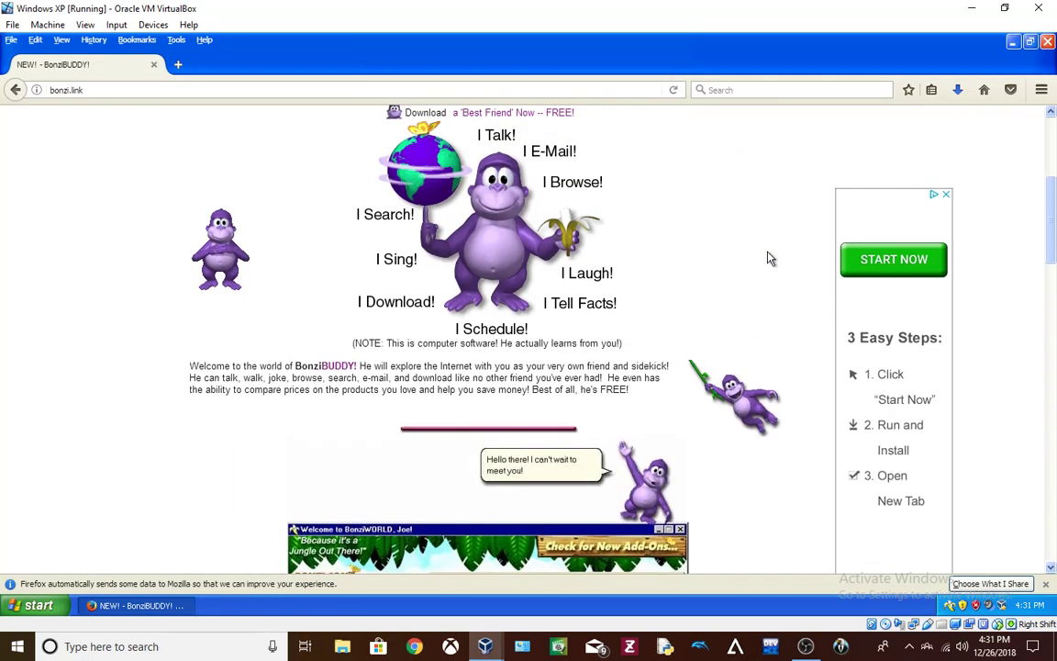
scroll(769, 258, up, 3)
scroll(820, 331, down, 5)
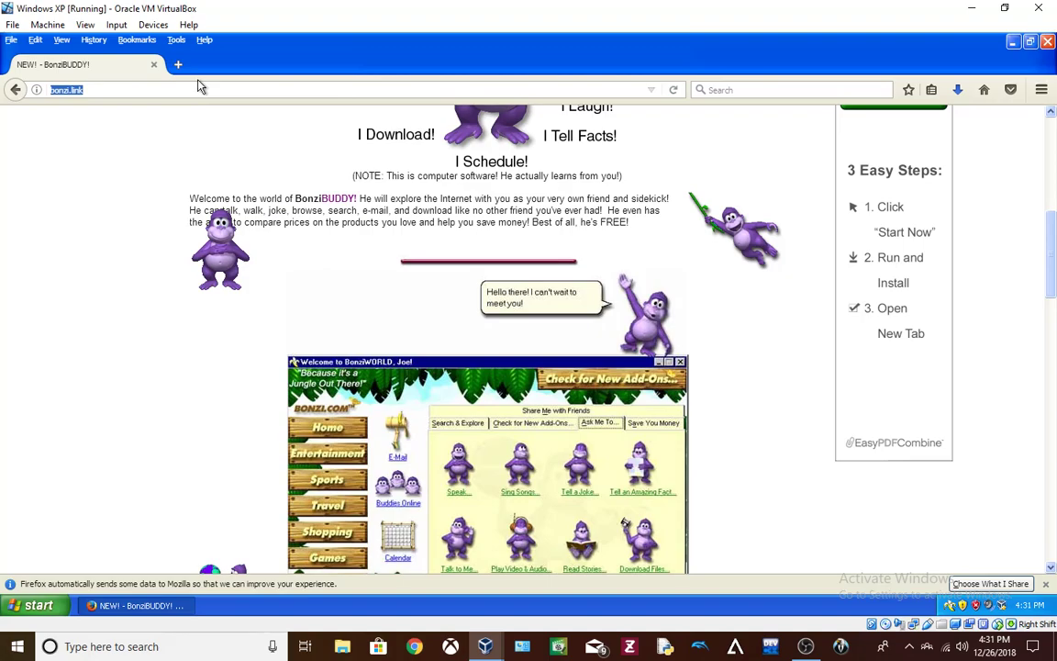
text(free drivers)
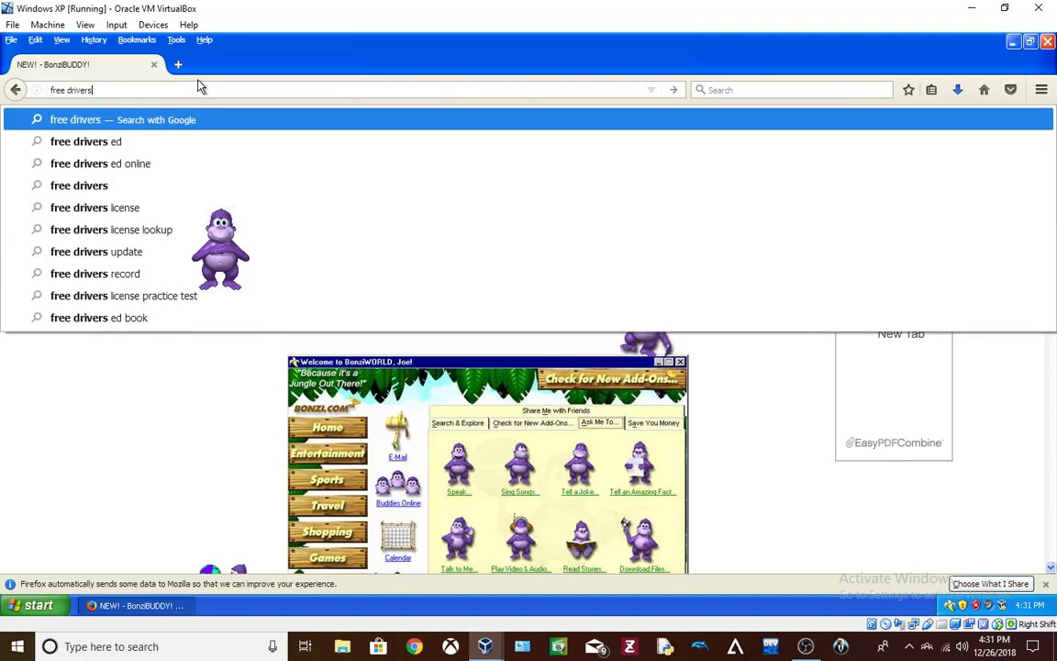
key(Return)
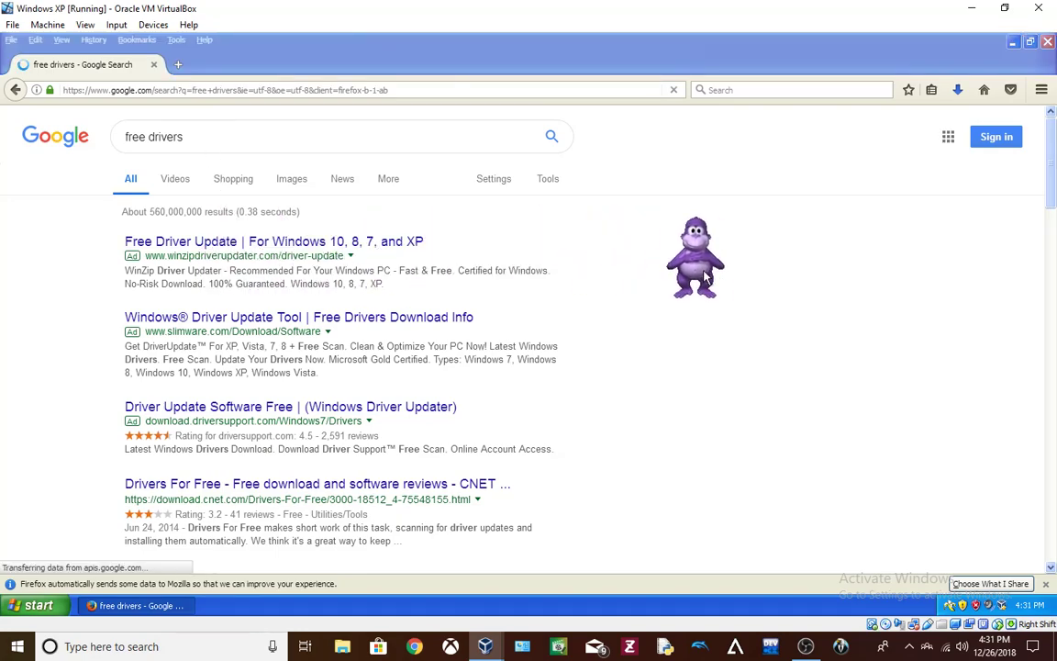
click(463, 226)
Download wzdu53.exe from the sponsored WinZip Driver Updater result and run it despite the security warning
click(386, 242)
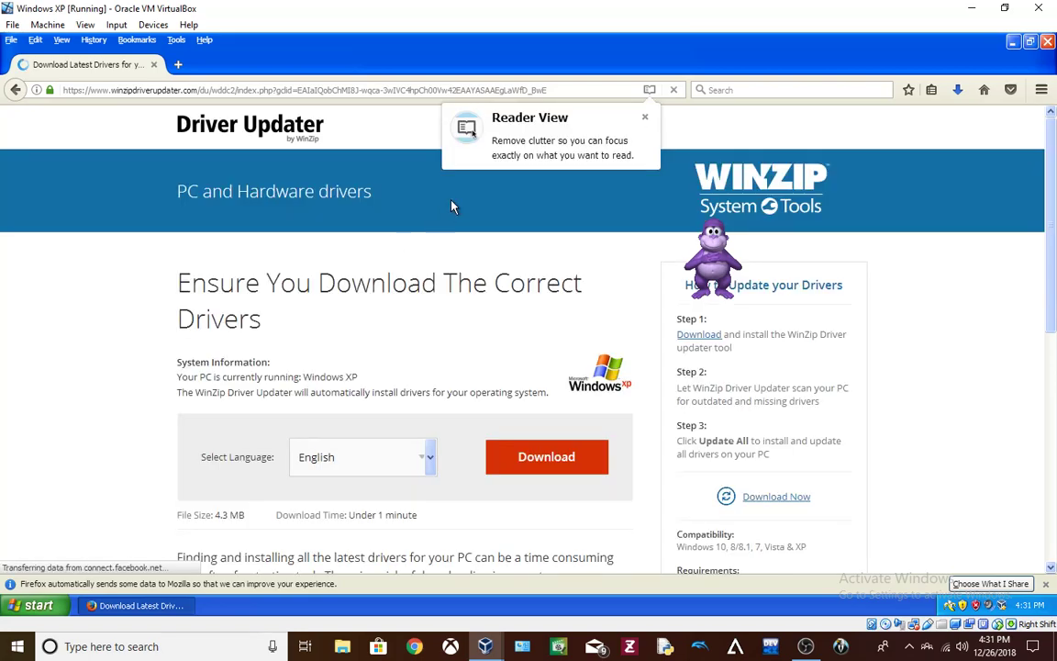
click(645, 117)
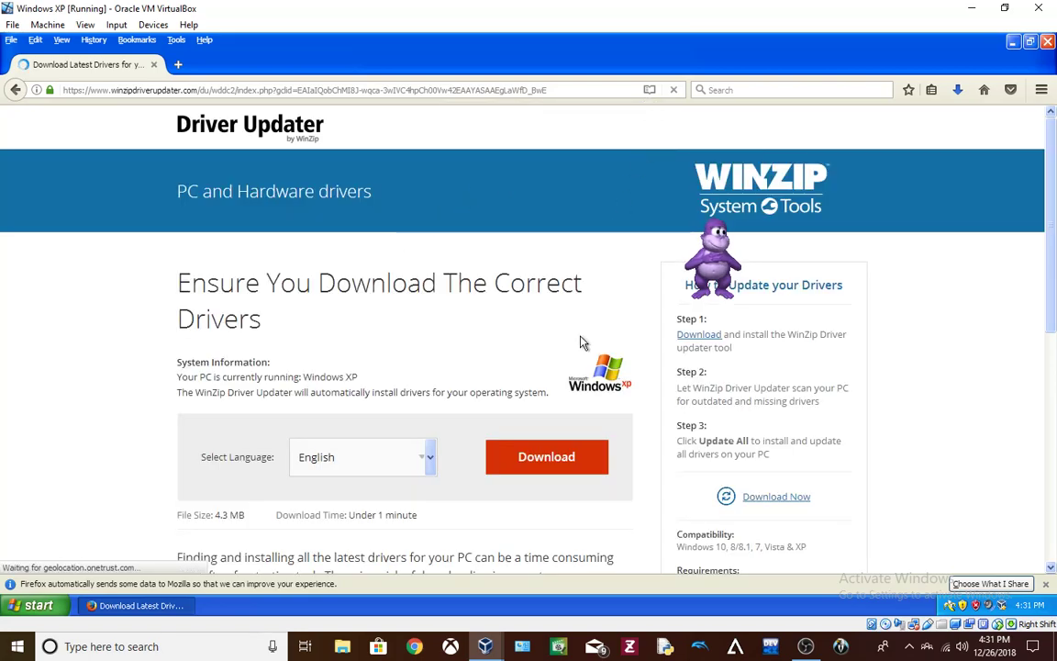
click(557, 455)
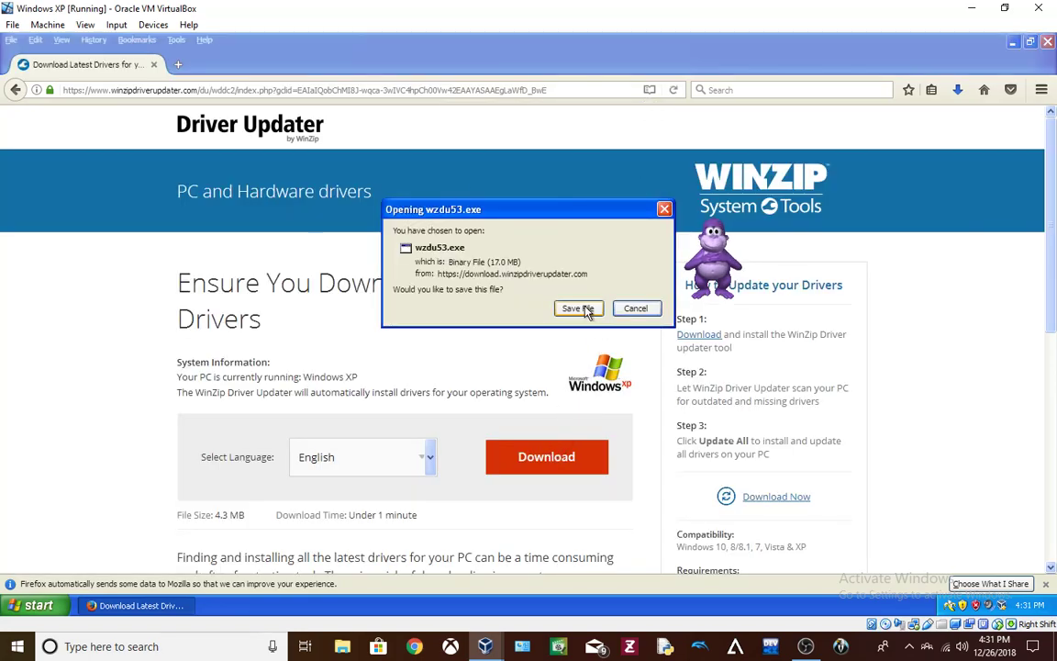
click(582, 308)
click(957, 92)
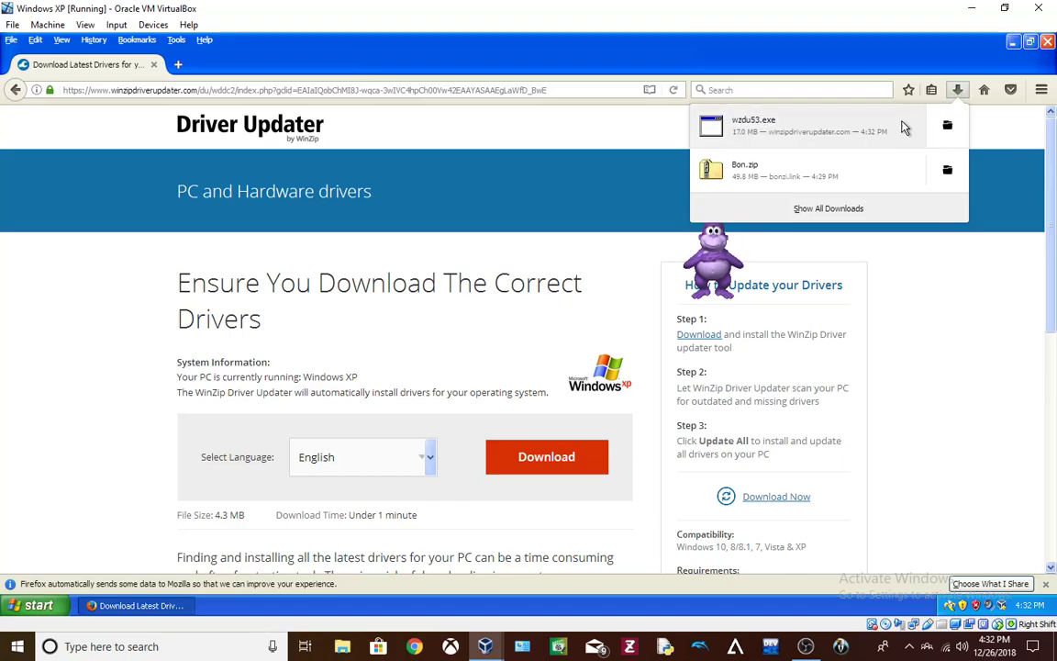
click(904, 127)
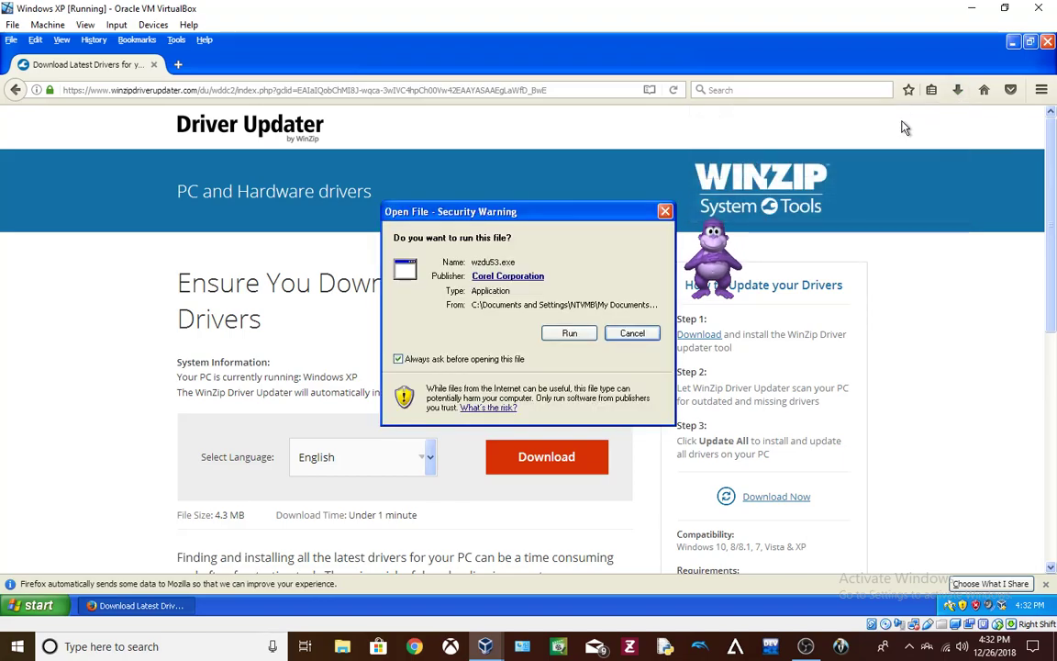
click(571, 333)
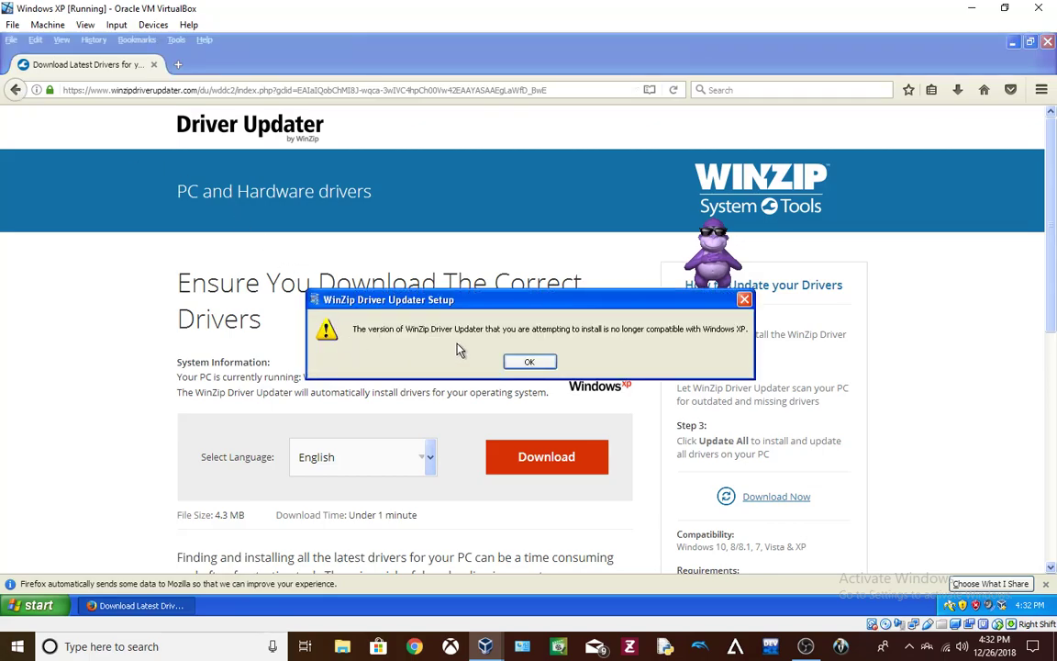
Dismiss the Windows XP incompatibility message and revisit the Driver Update Software Free result
click(528, 362)
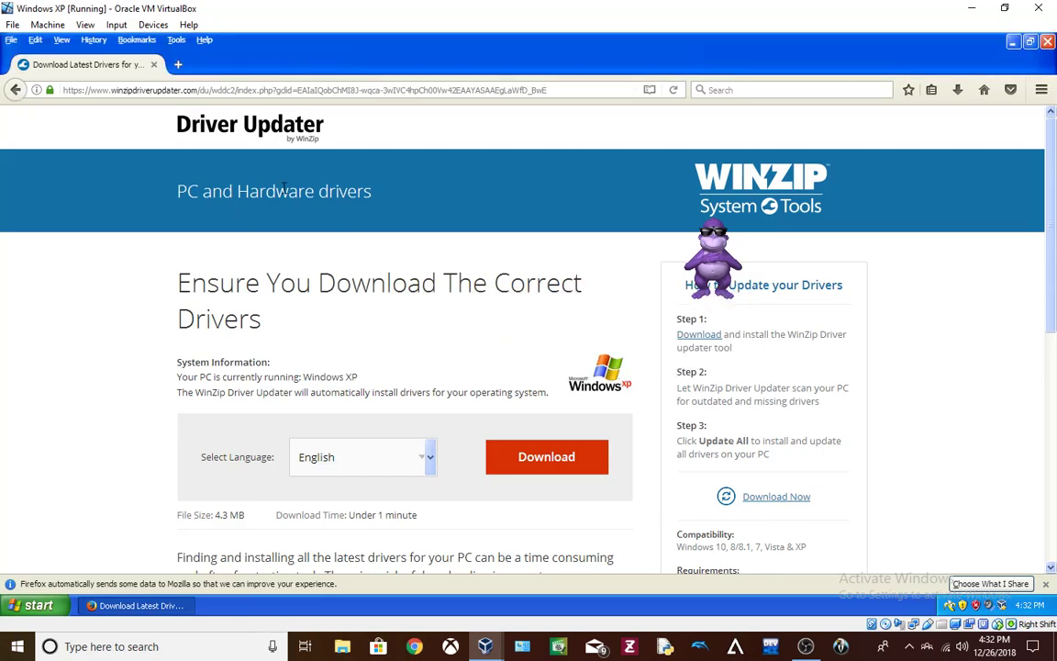
click(16, 89)
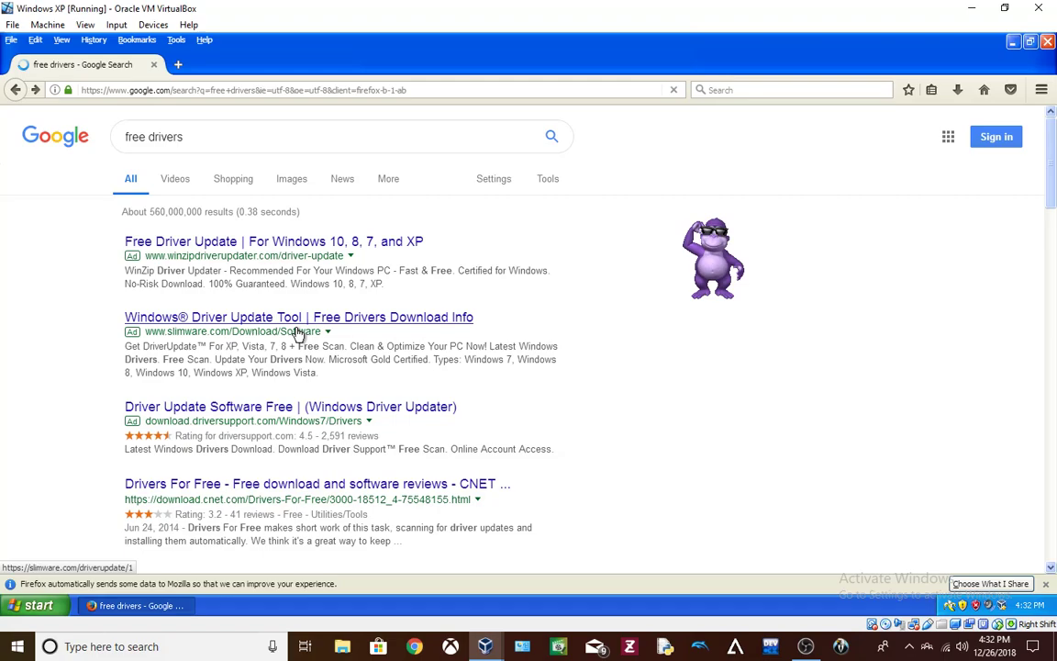
scroll(291, 423, down, 10)
scroll(303, 307, up, 5)
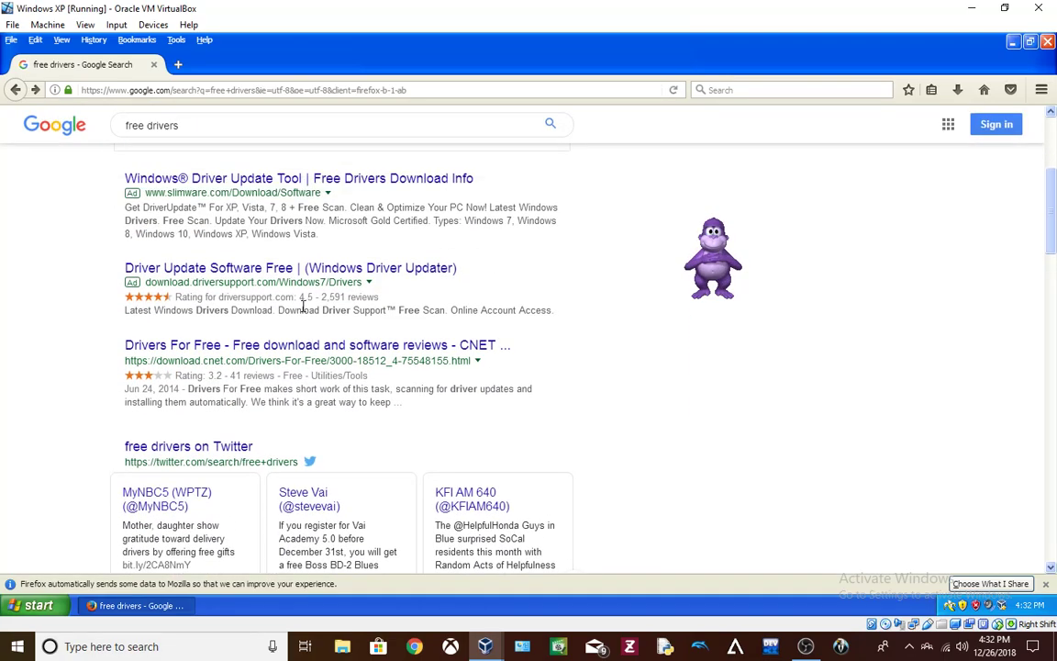
scroll(303, 308, up, 5)
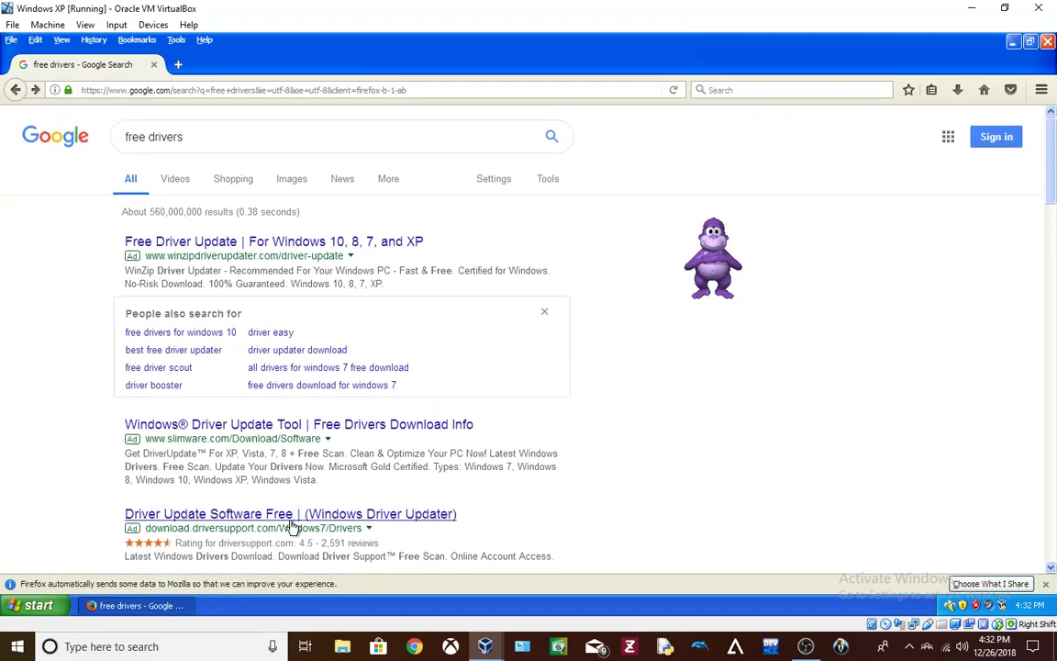
click(292, 525)
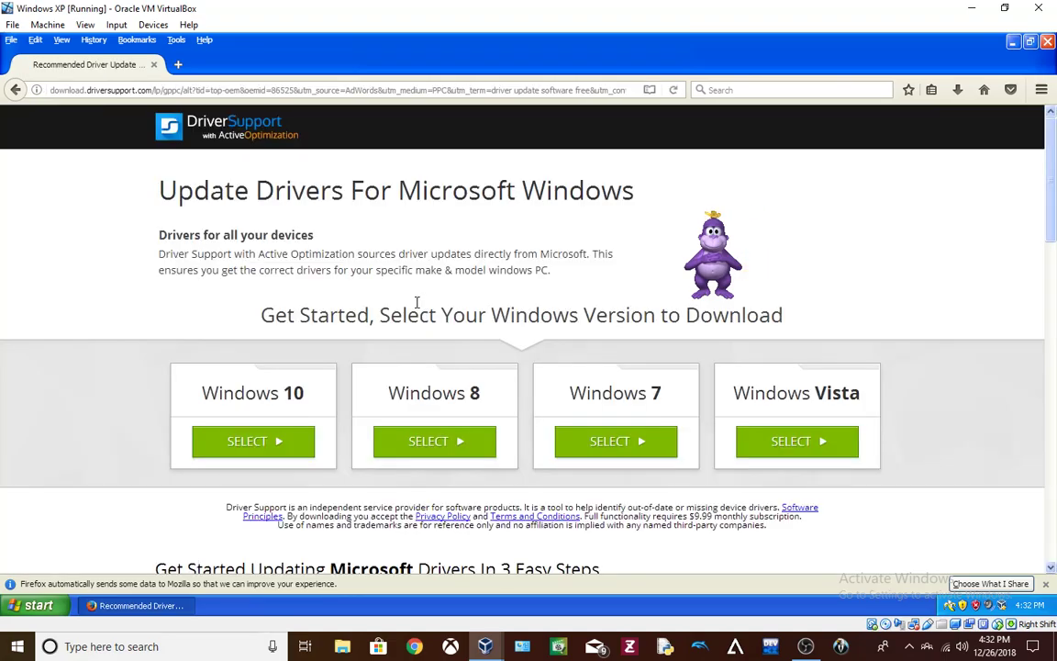
click(15, 89)
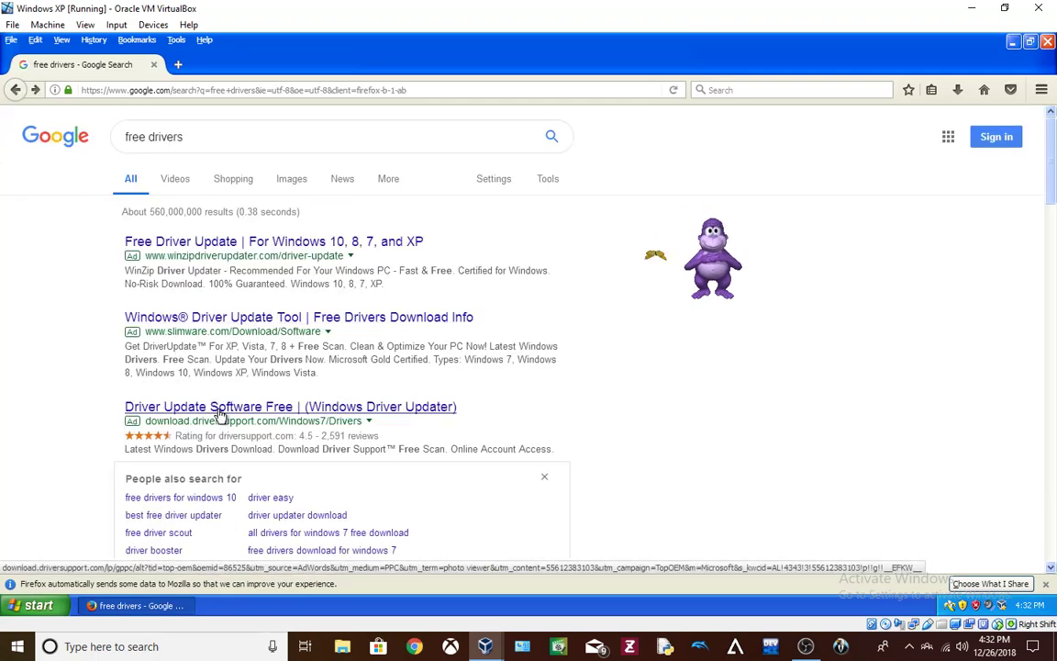
click(220, 413)
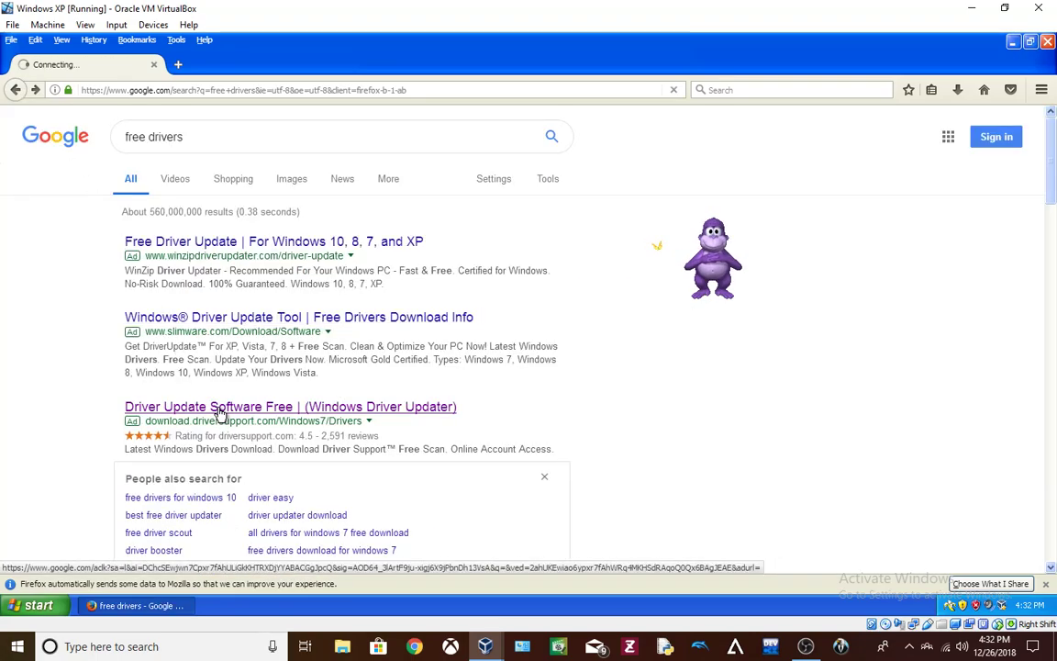
click(15, 90)
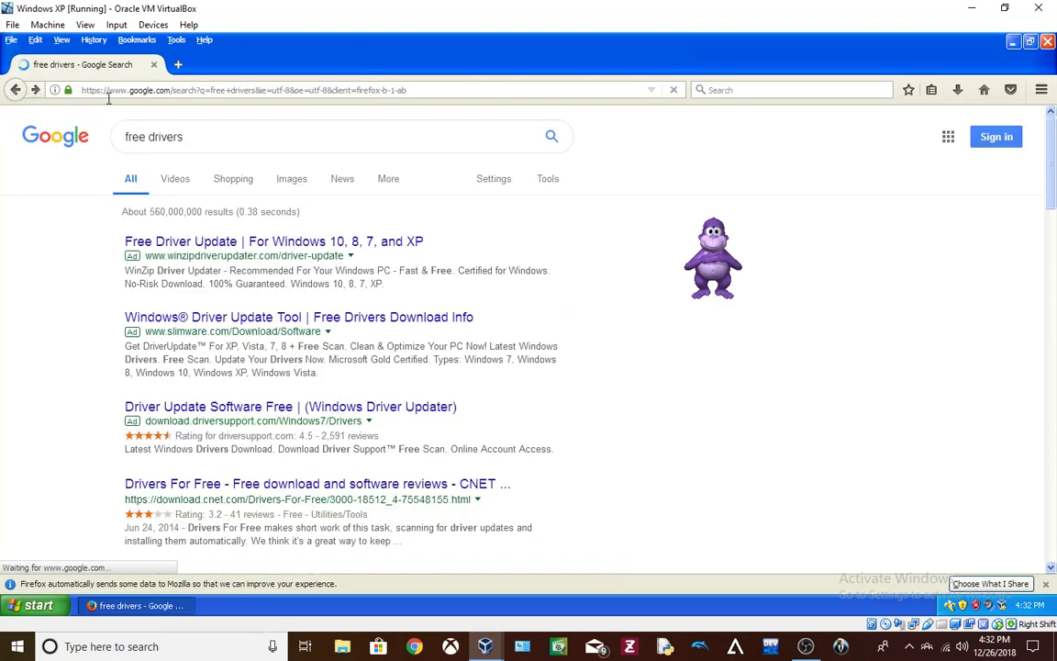
Leave only a New Tab page in Firefox and move Bonzi to the right screen edge
click(176, 65)
click(155, 65)
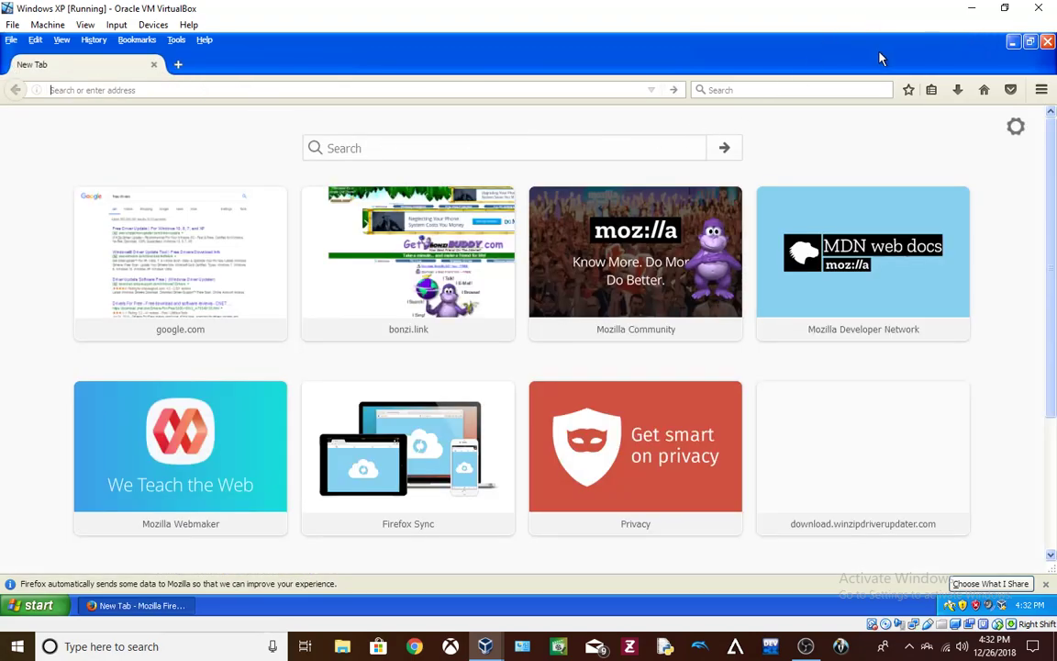
drag(712, 264, 1001, 248)
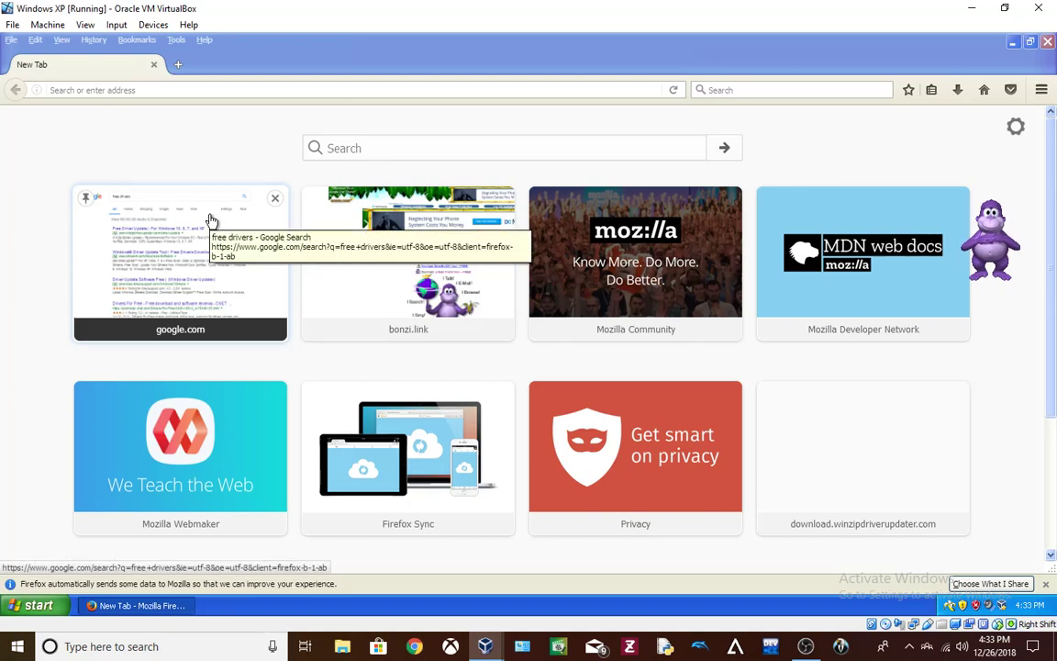
click(221, 88)
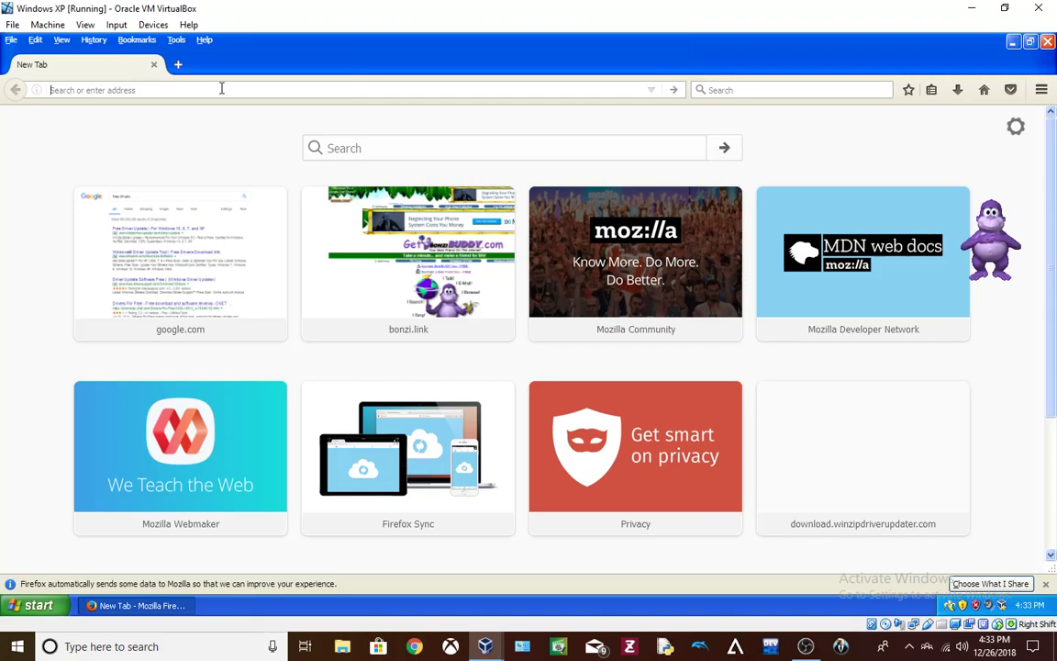
Reopen Firefox from the Start menu and show Google Images results for 'ugly sam'
click(1047, 41)
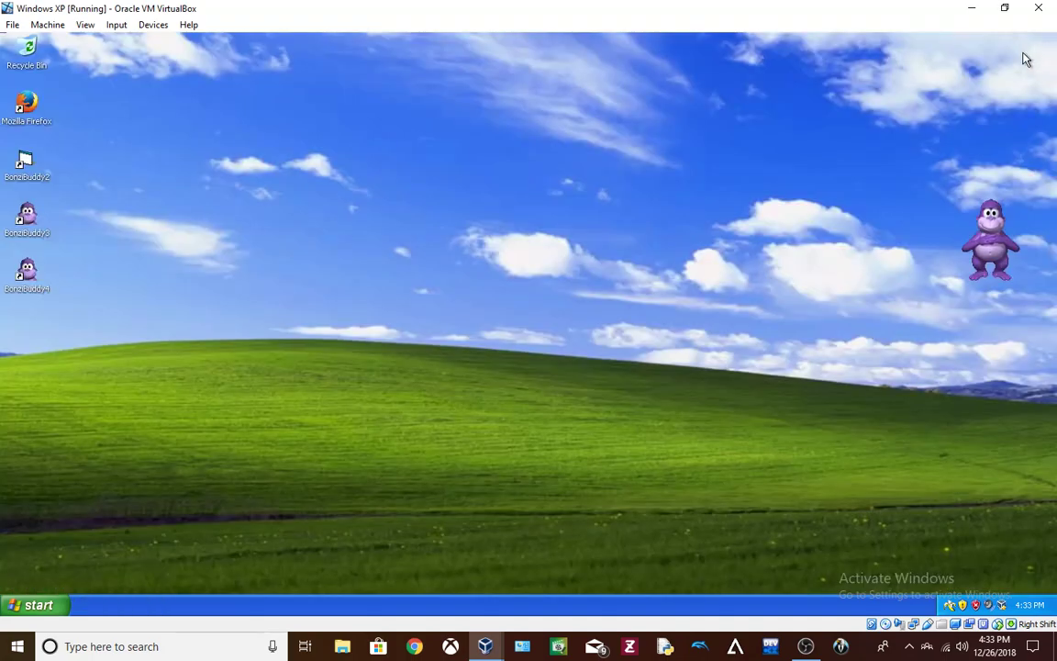
click(39, 605)
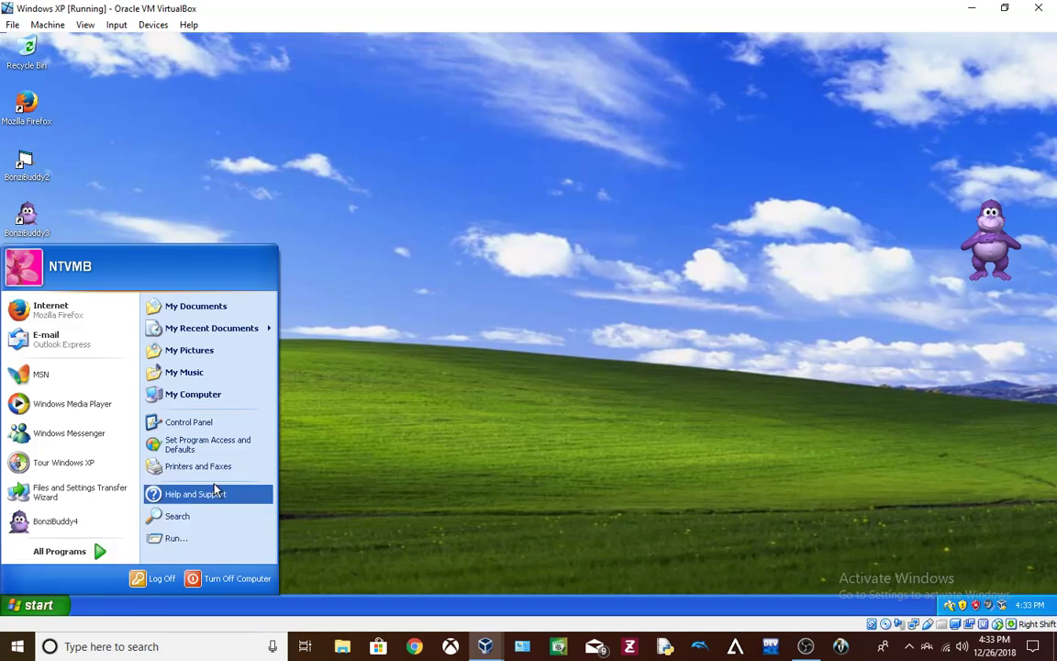
click(49, 521)
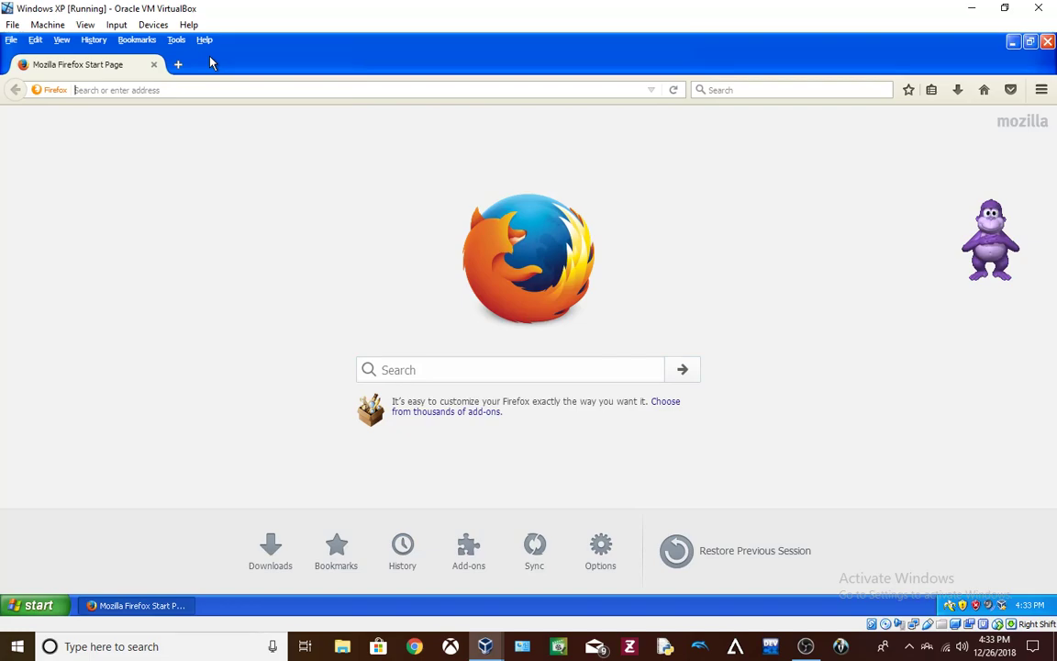
text(ugly s)
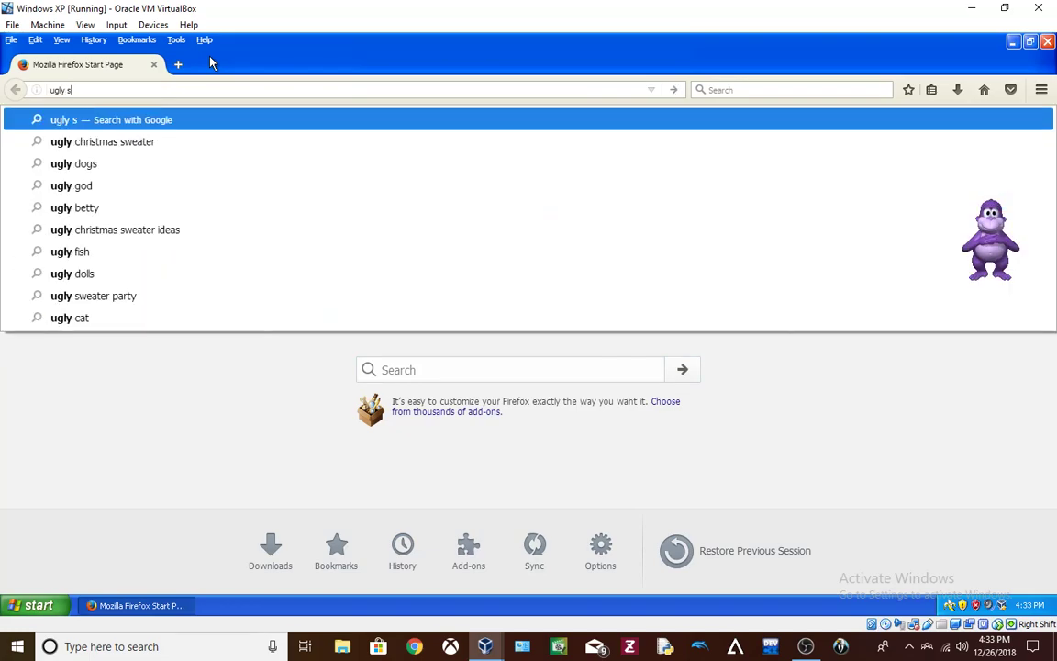
text(am)
key(Return)
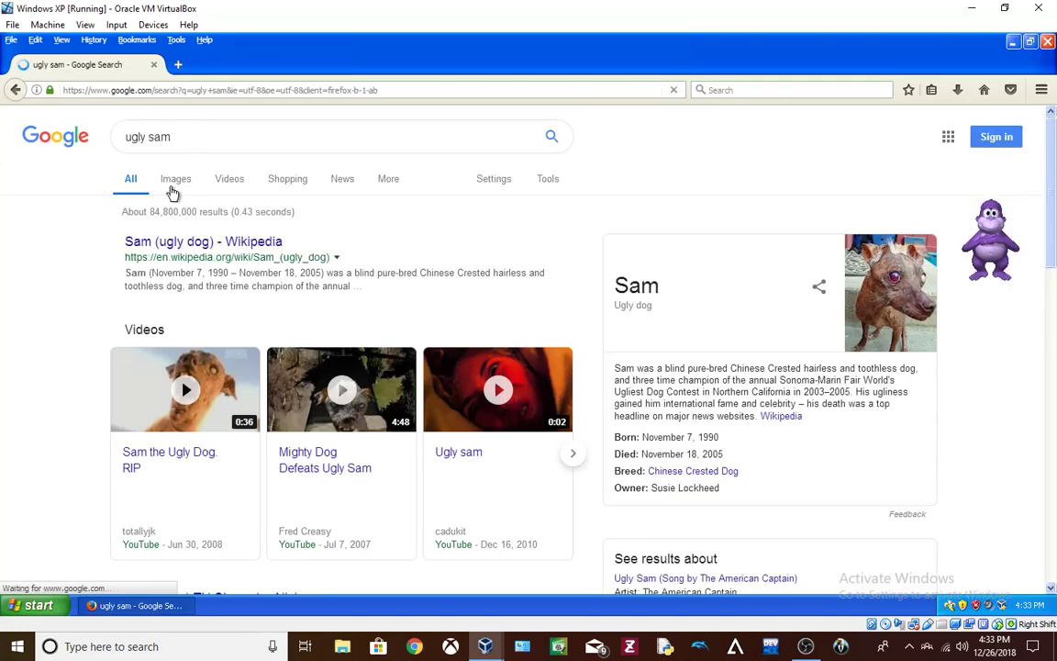
click(170, 178)
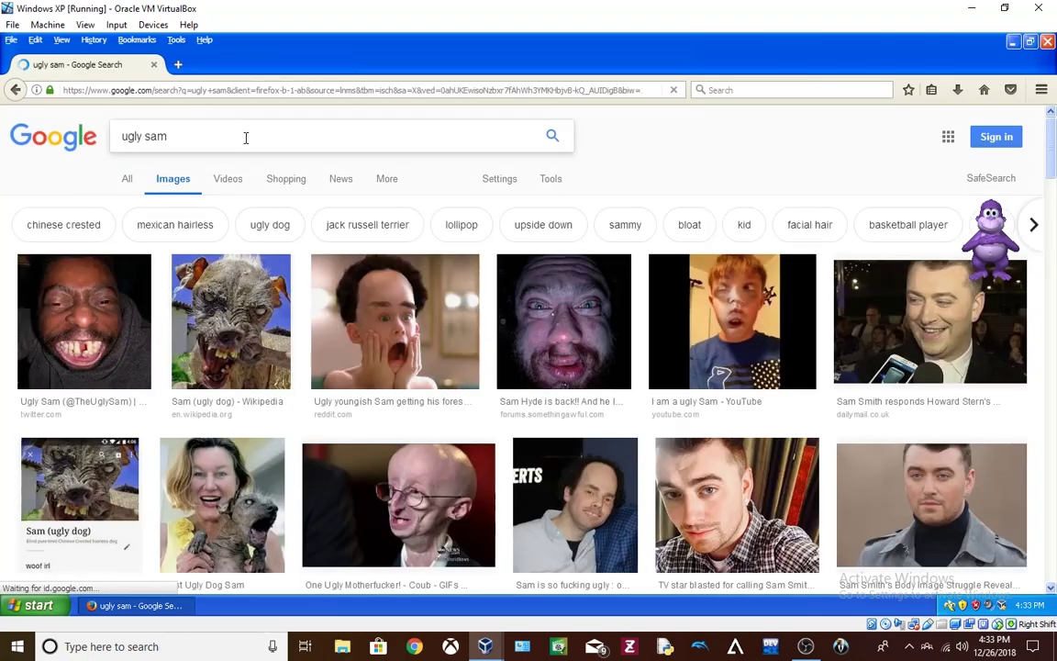
scroll(194, 202, down, 2)
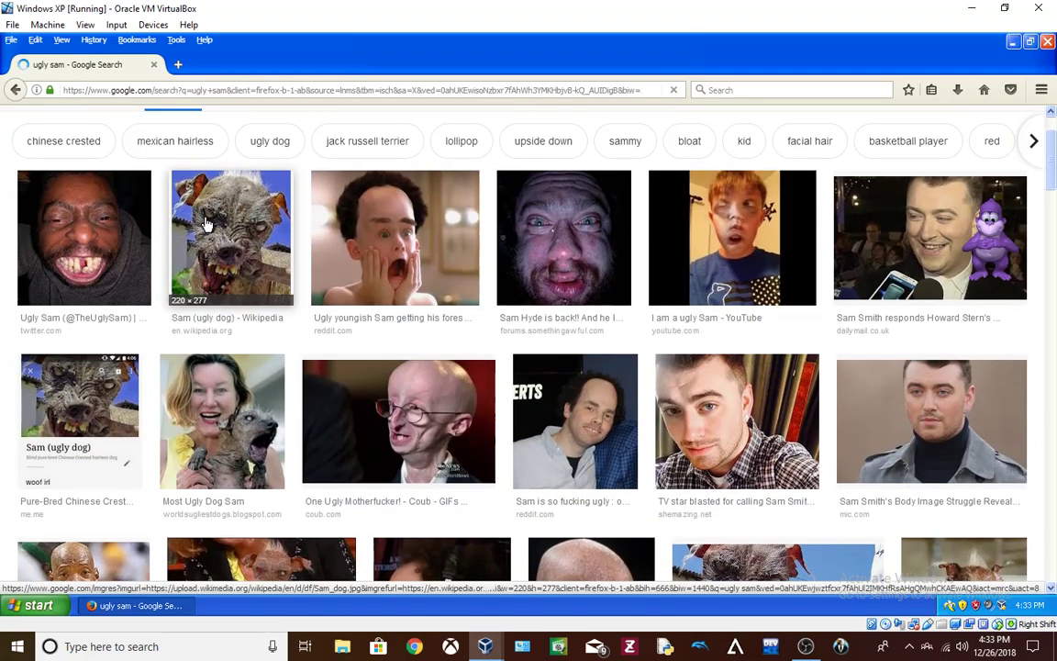
Open the dog photo's larger preview and cancel the e-mail account setup wizard started by mistake
click(206, 224)
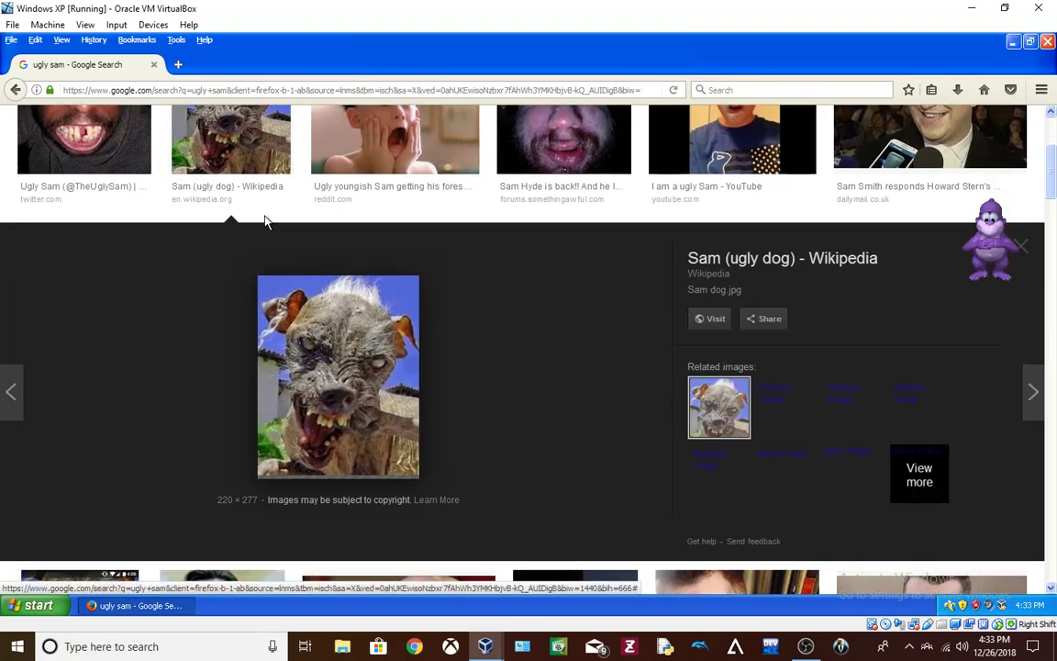
right_click(366, 330)
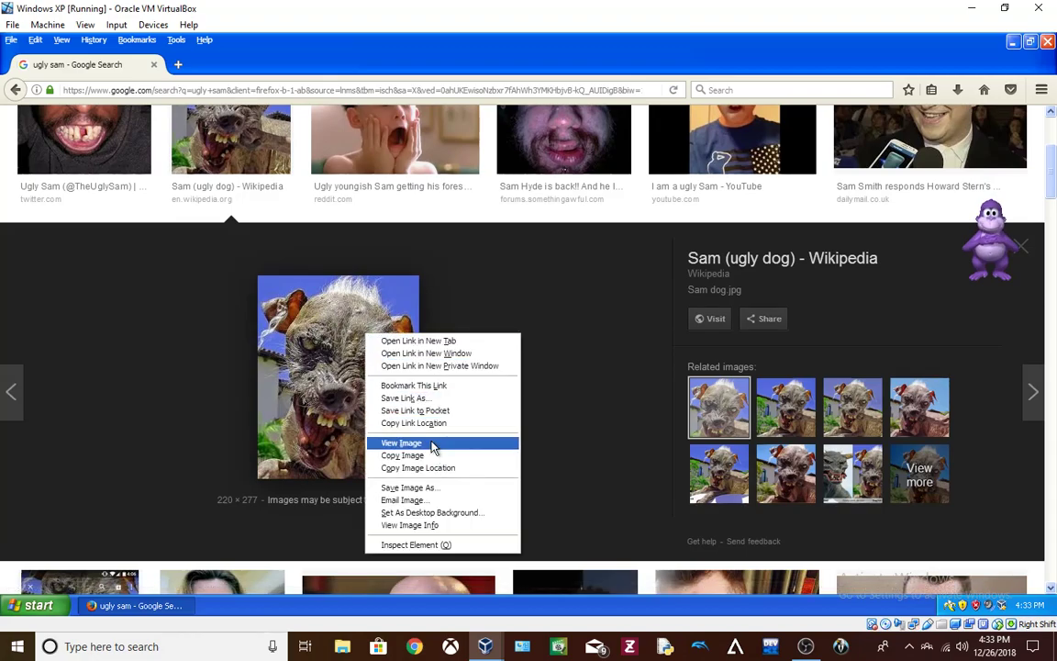
click(447, 500)
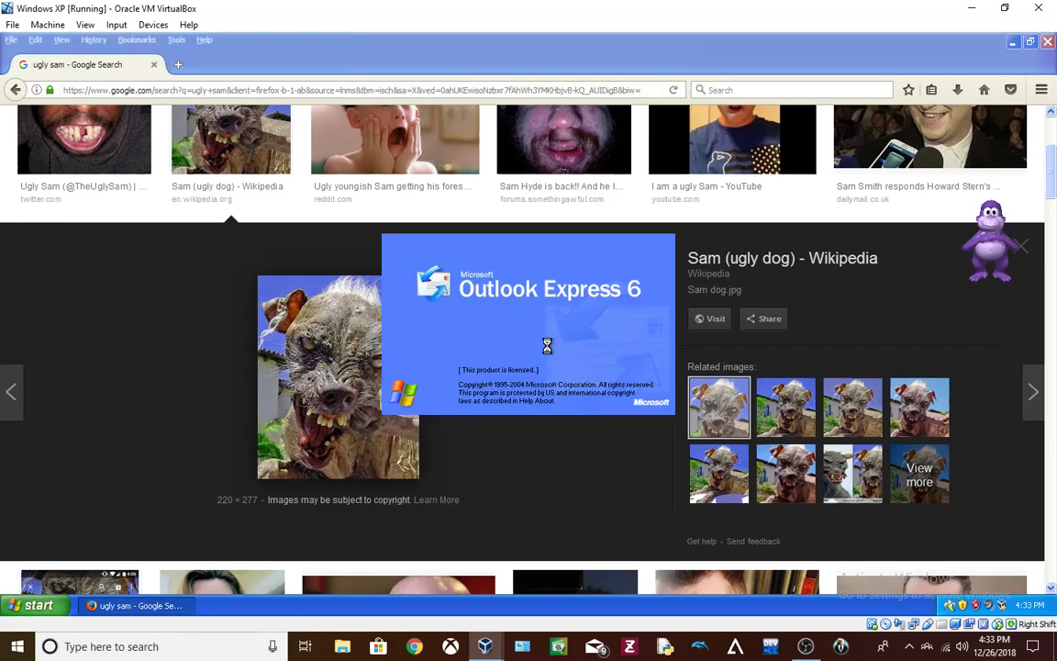
click(390, 86)
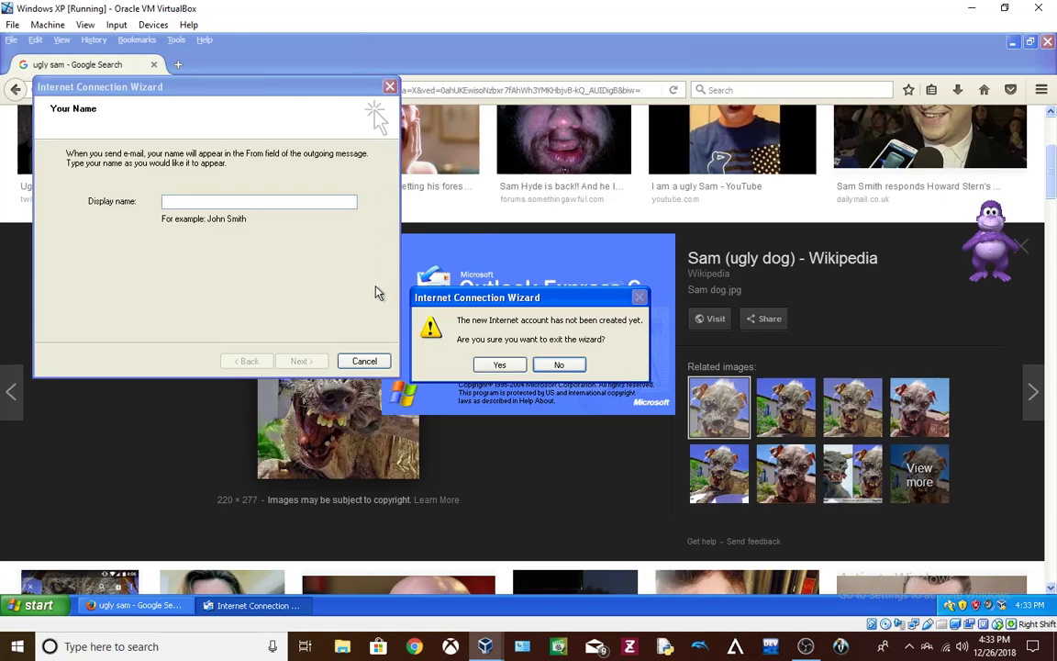
click(514, 368)
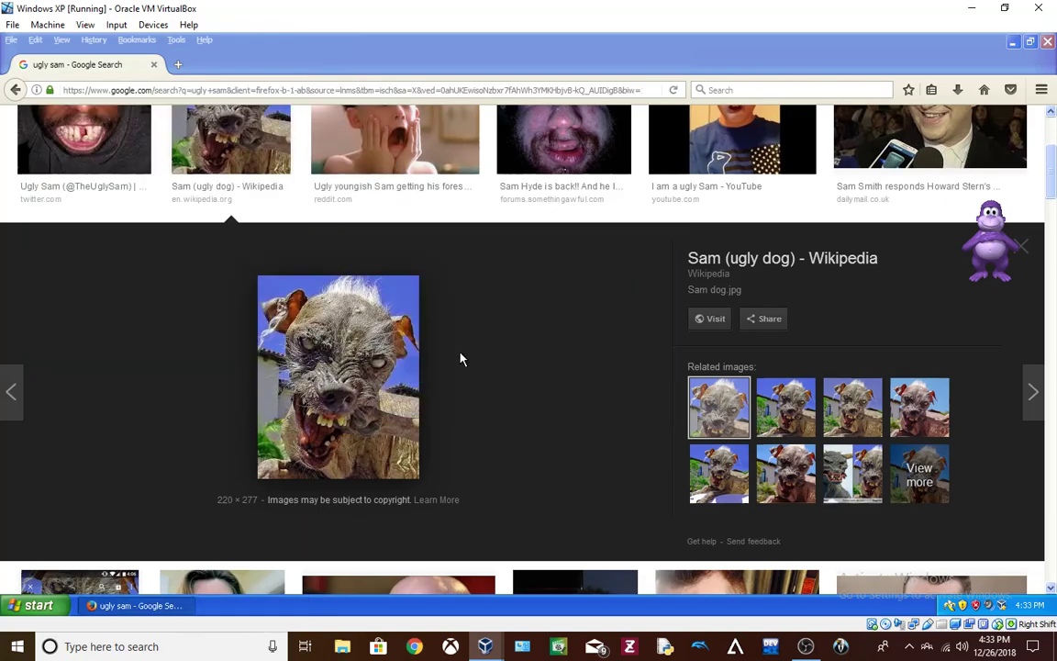
Set the dog photo as the desktop background with Position set to Stretch
right_click(371, 359)
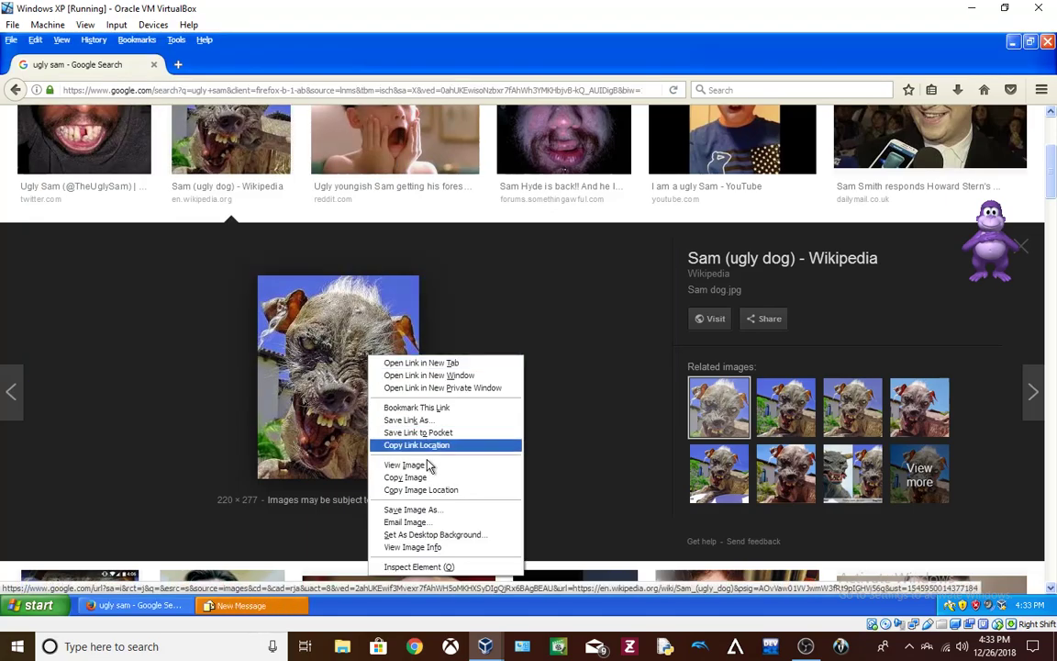
click(428, 535)
click(275, 605)
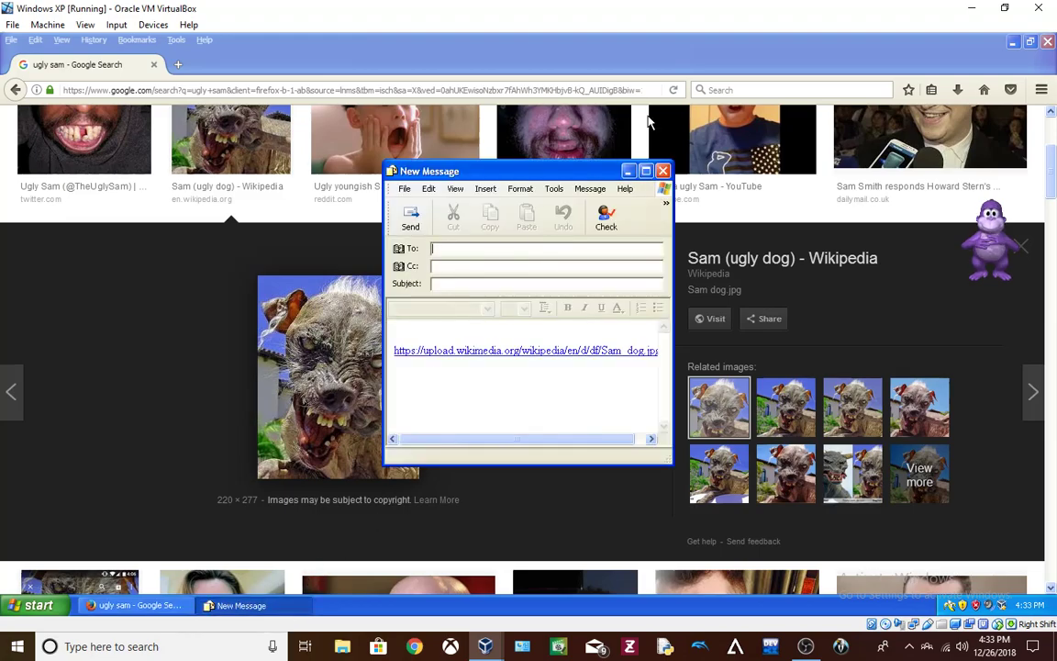
click(663, 171)
click(477, 242)
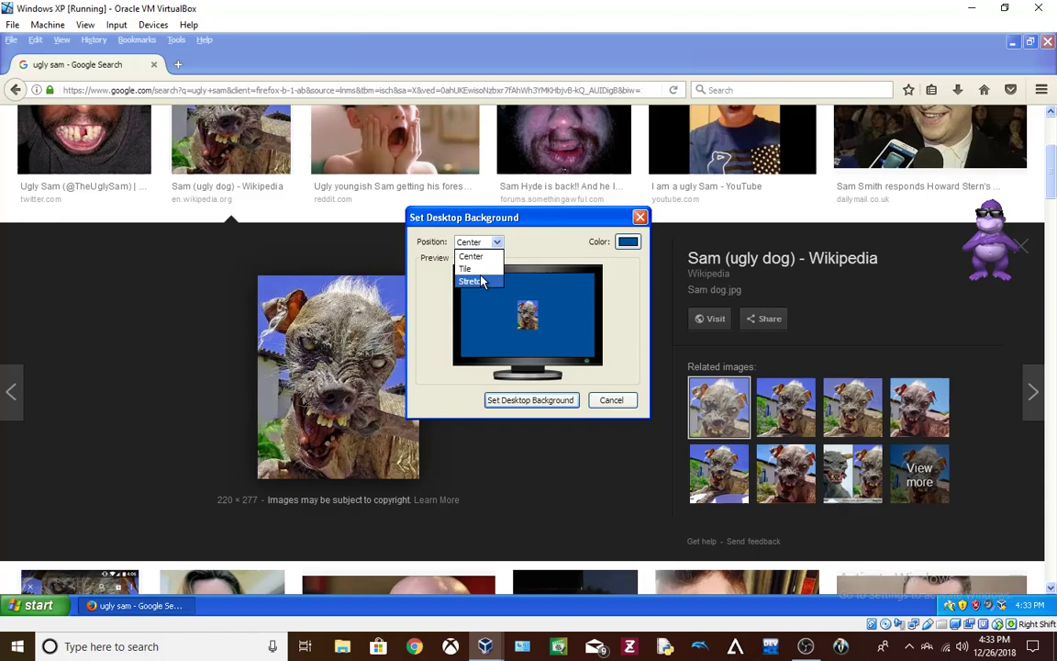
click(477, 282)
click(486, 244)
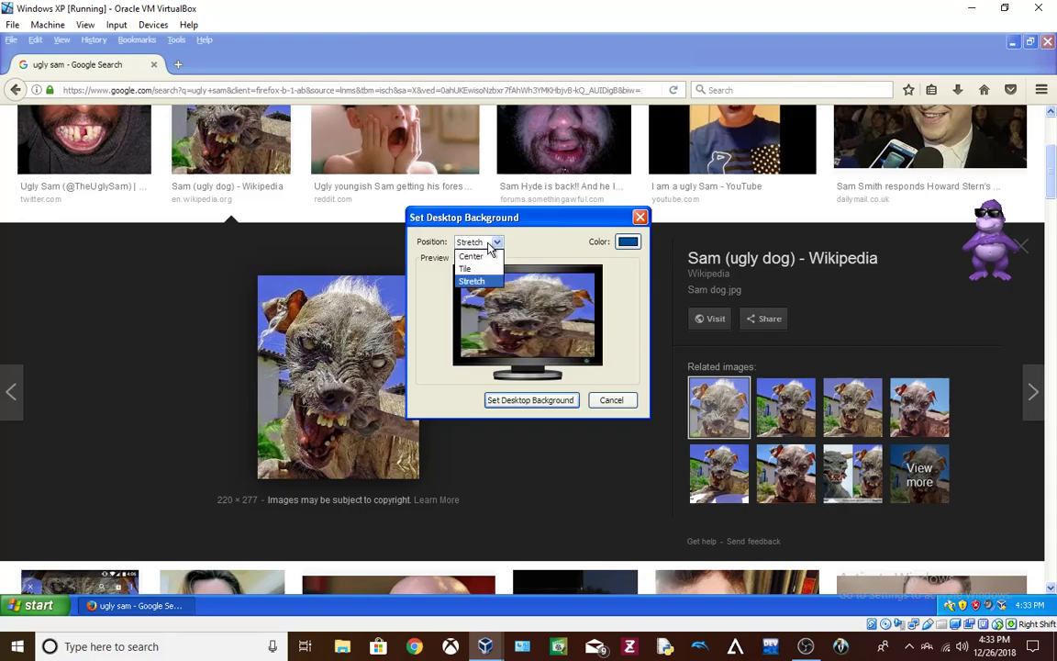
click(489, 246)
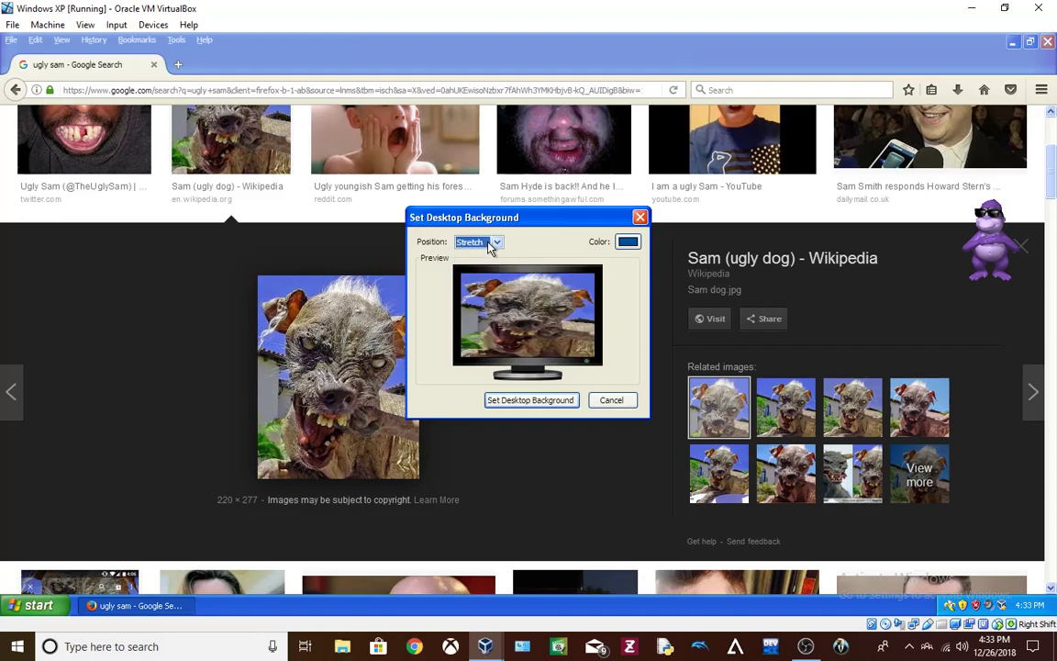
click(523, 401)
Save the dog photo to disk as Sam_dog
right_click(378, 359)
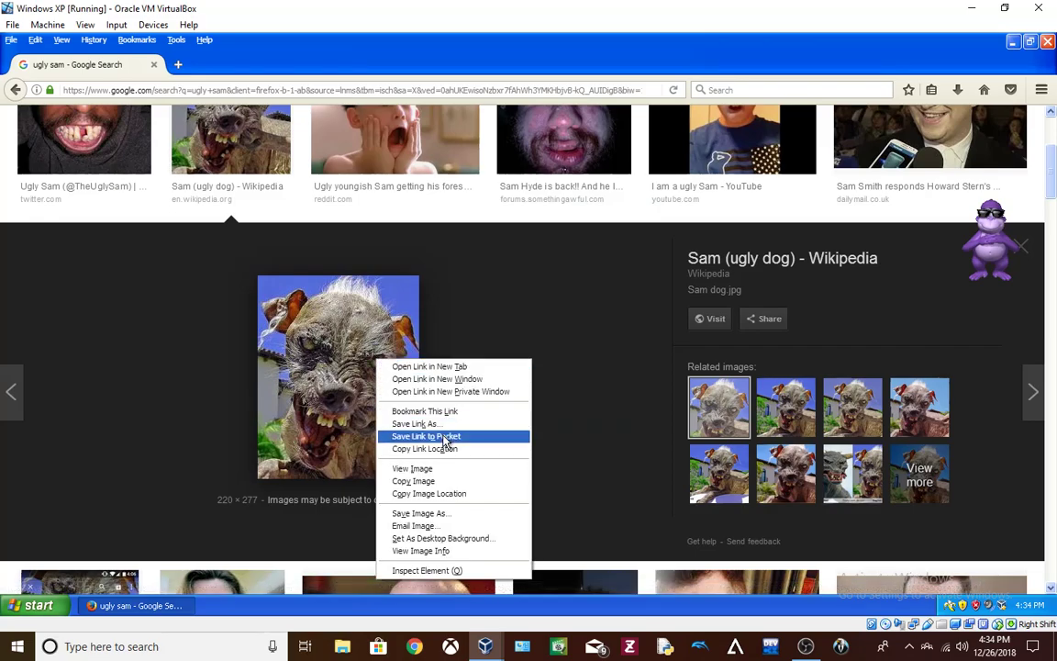
click(523, 240)
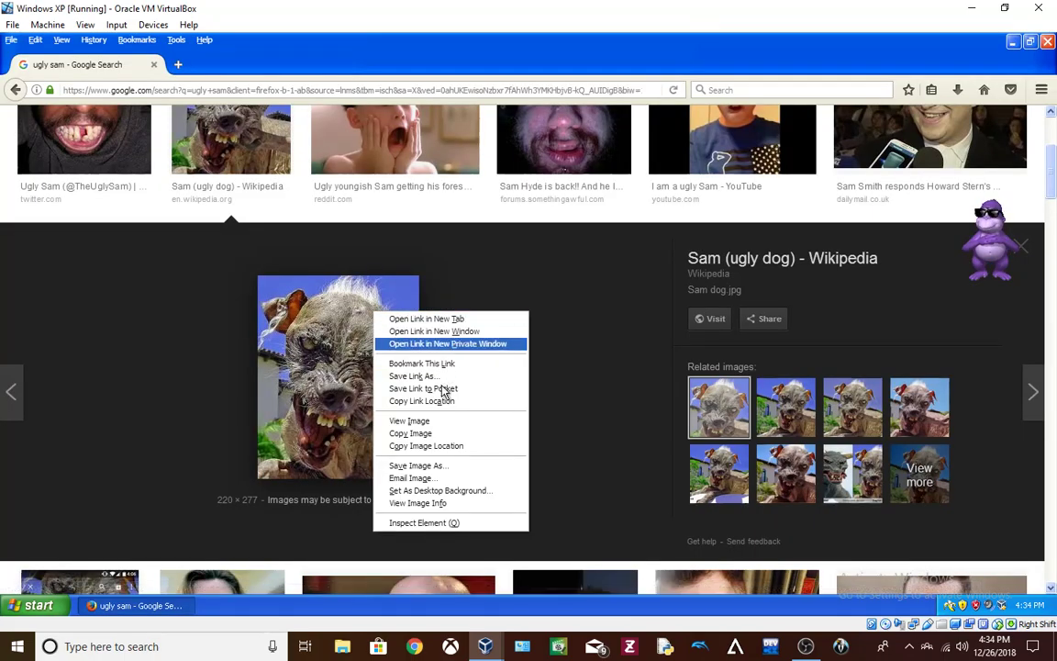
click(439, 466)
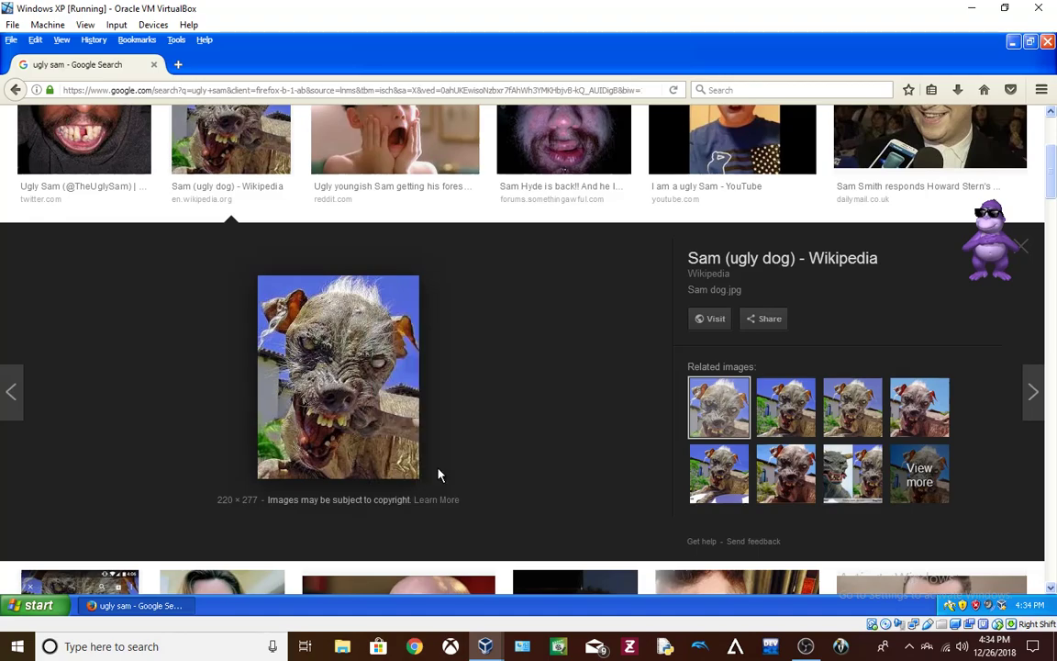
click(376, 305)
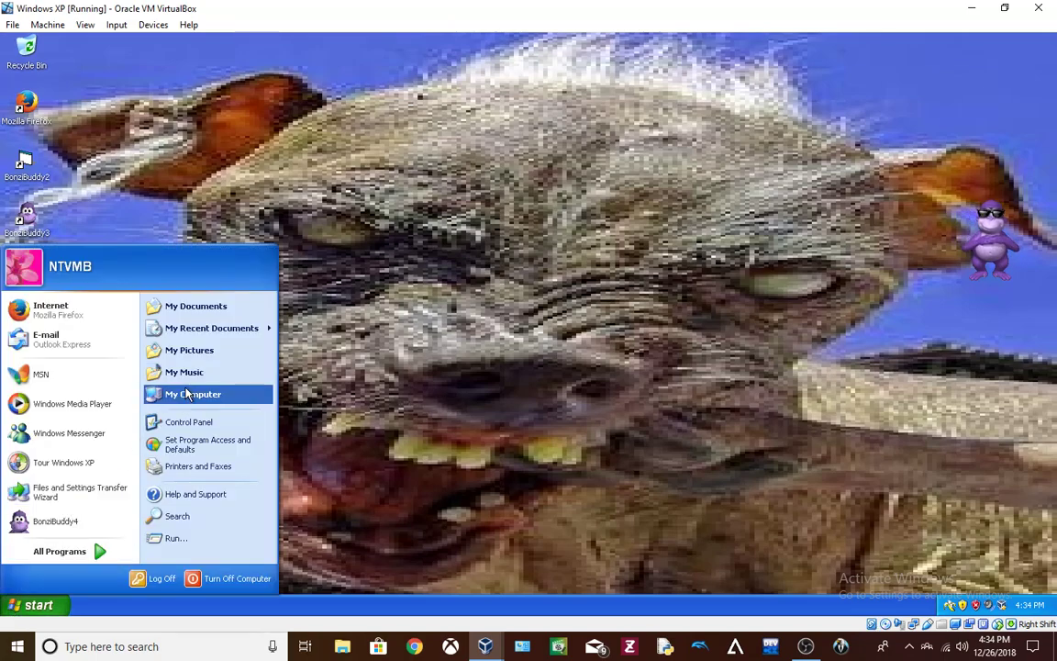
Browse from My Computer through drive C: and Documents and Settings into the user's My Documents
click(188, 394)
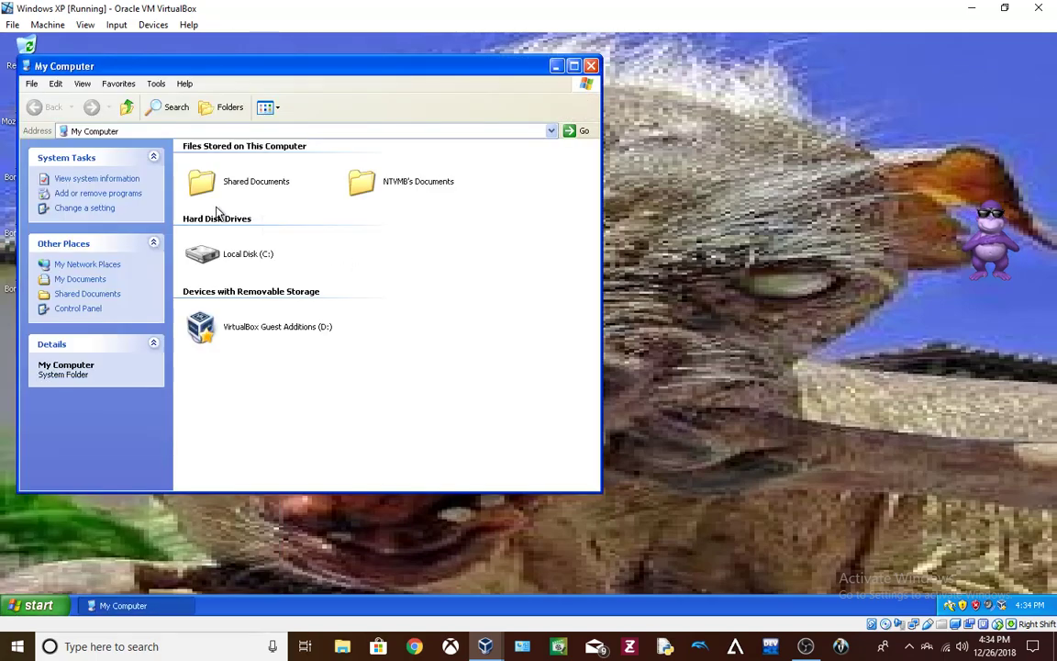
double_click(203, 252)
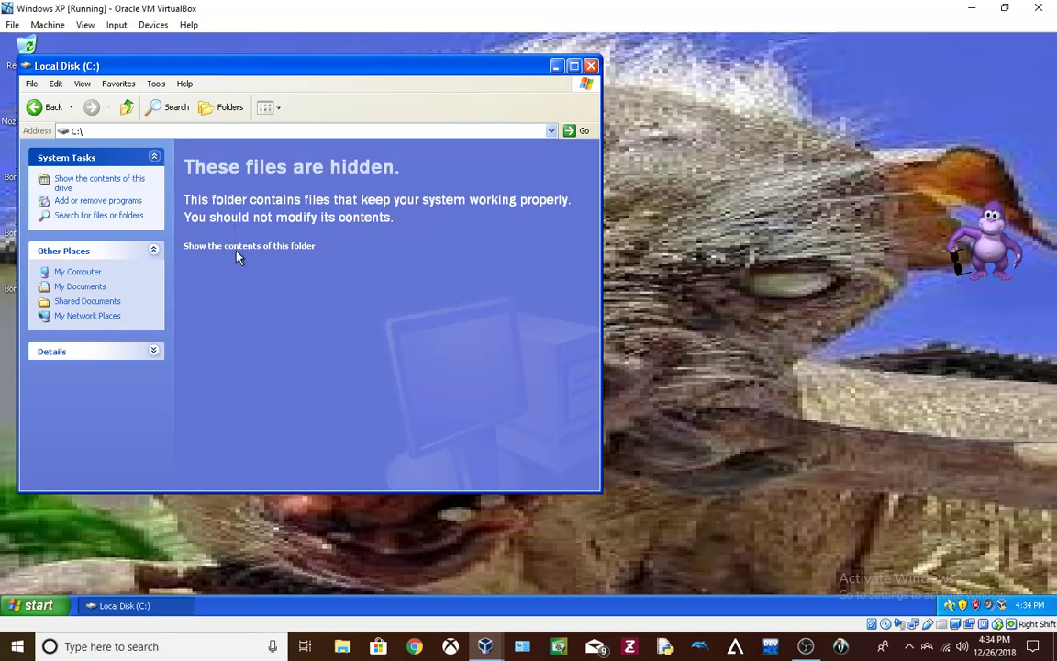
click(236, 253)
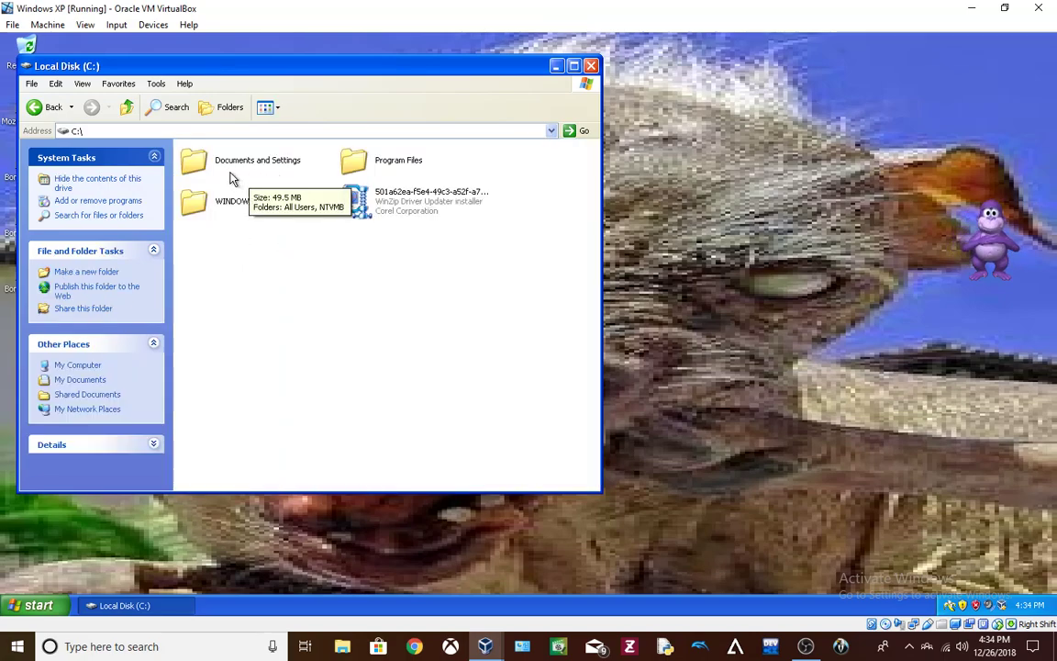
mouse_move(355, 207)
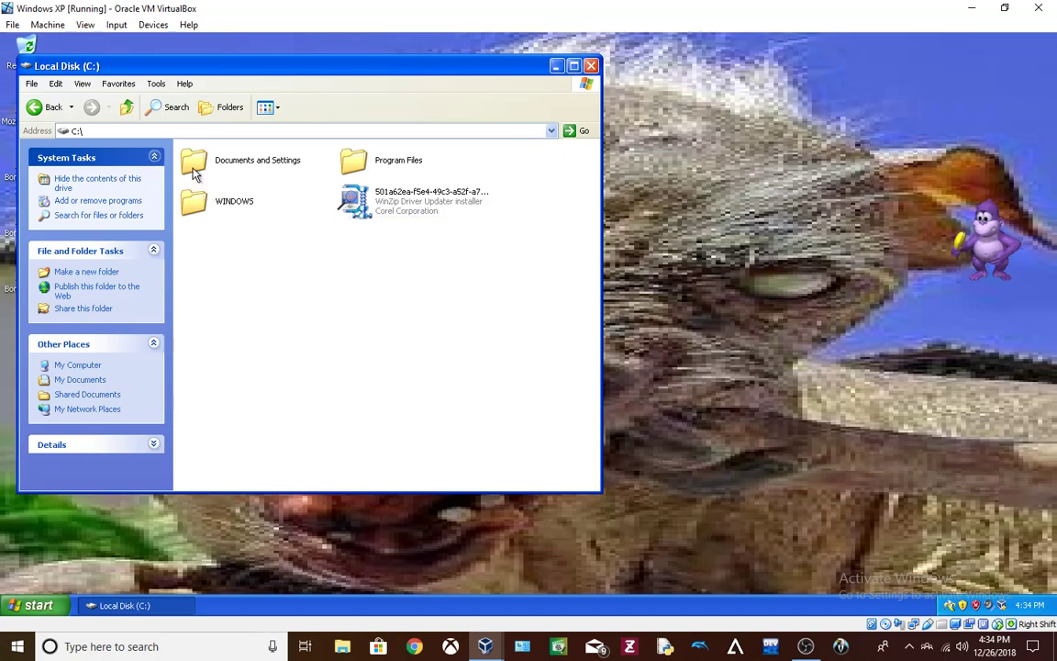
double_click(246, 163)
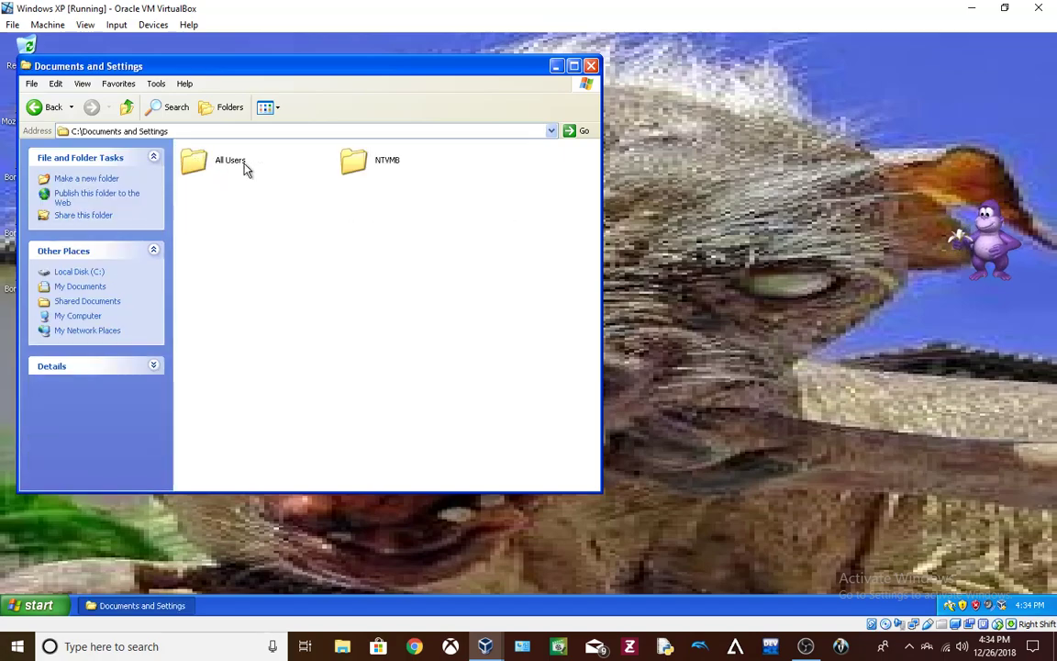
double_click(352, 163)
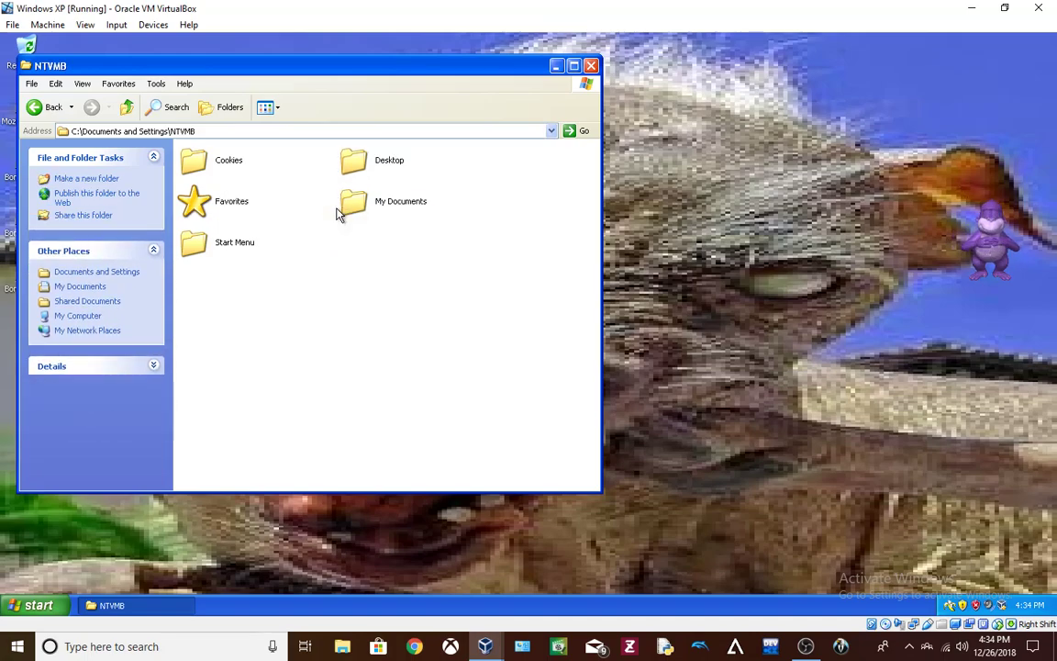
double_click(355, 202)
Open the Downloads folder and bring up the context menu for Sam_dog
double_click(231, 198)
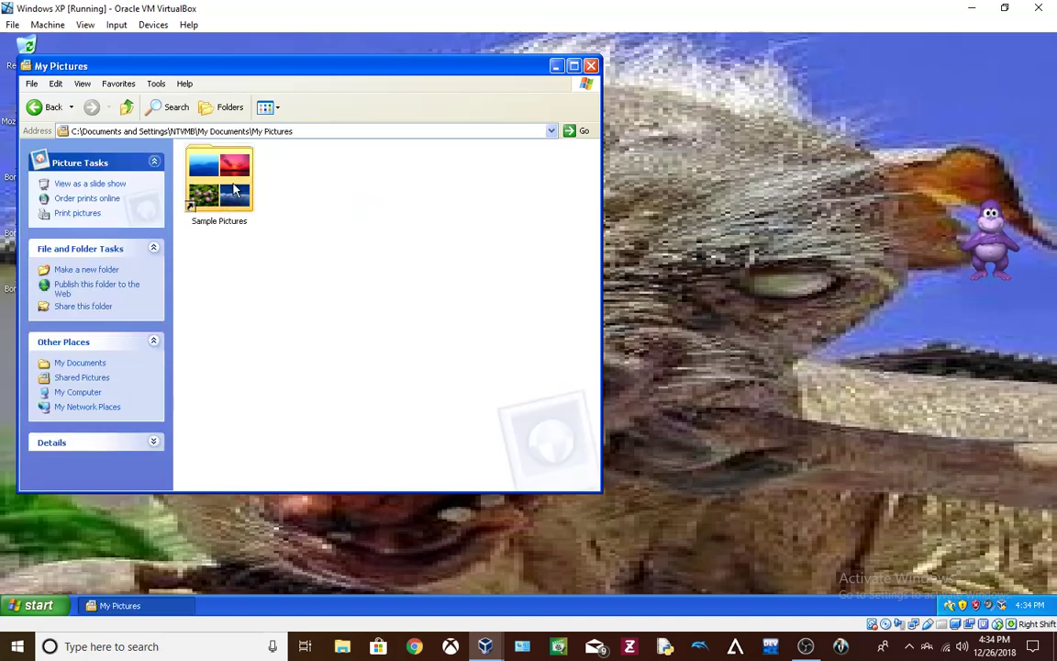
double_click(244, 179)
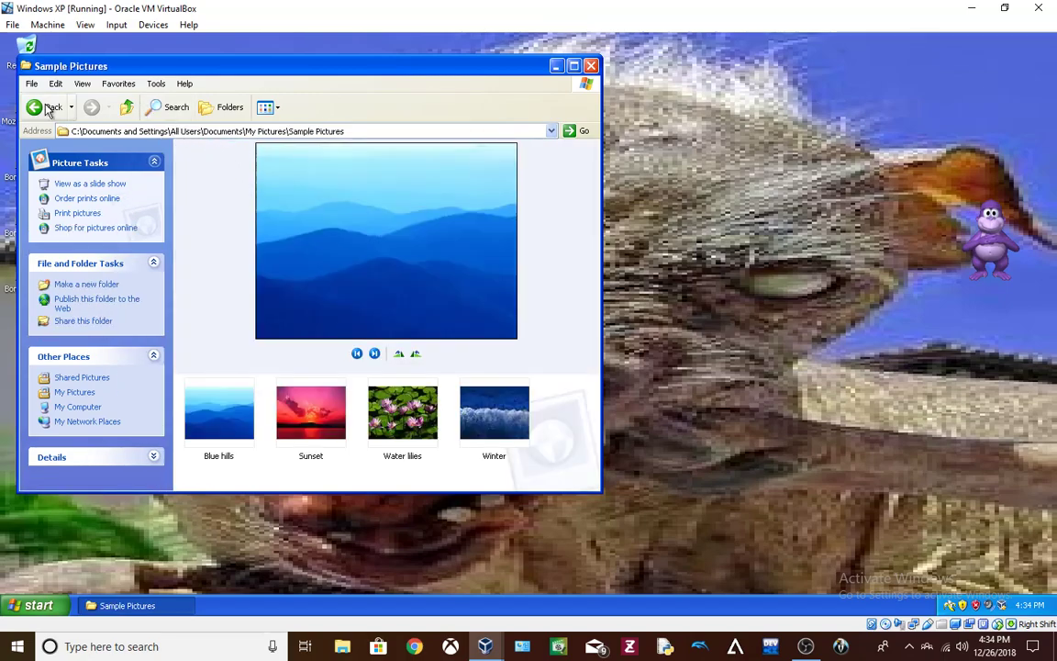
click(40, 108)
click(56, 107)
double_click(208, 160)
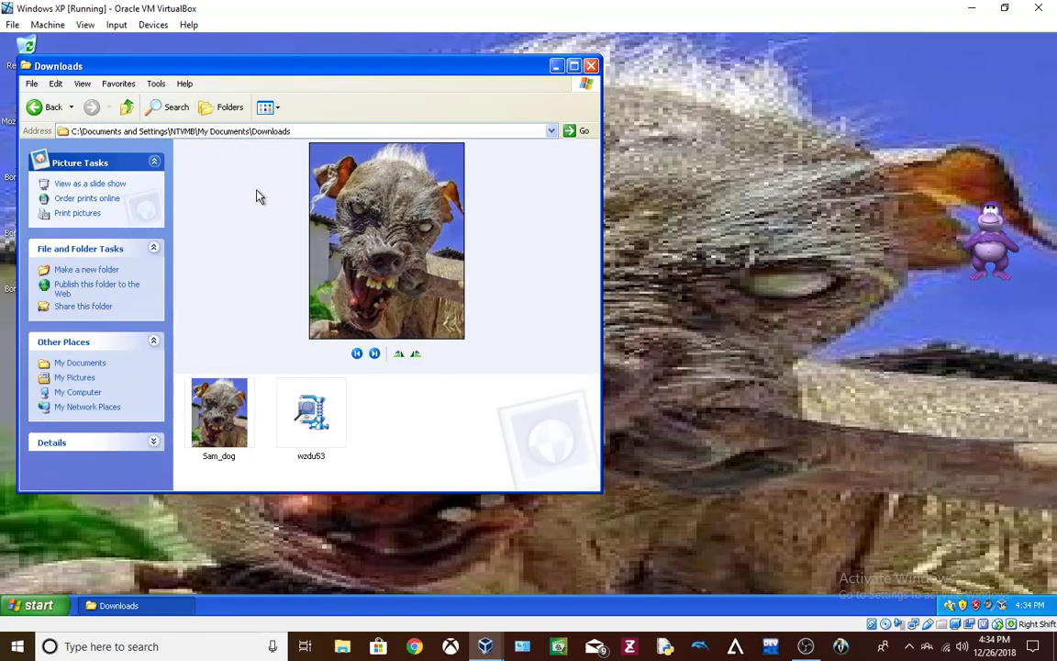
click(213, 404)
right_click(213, 403)
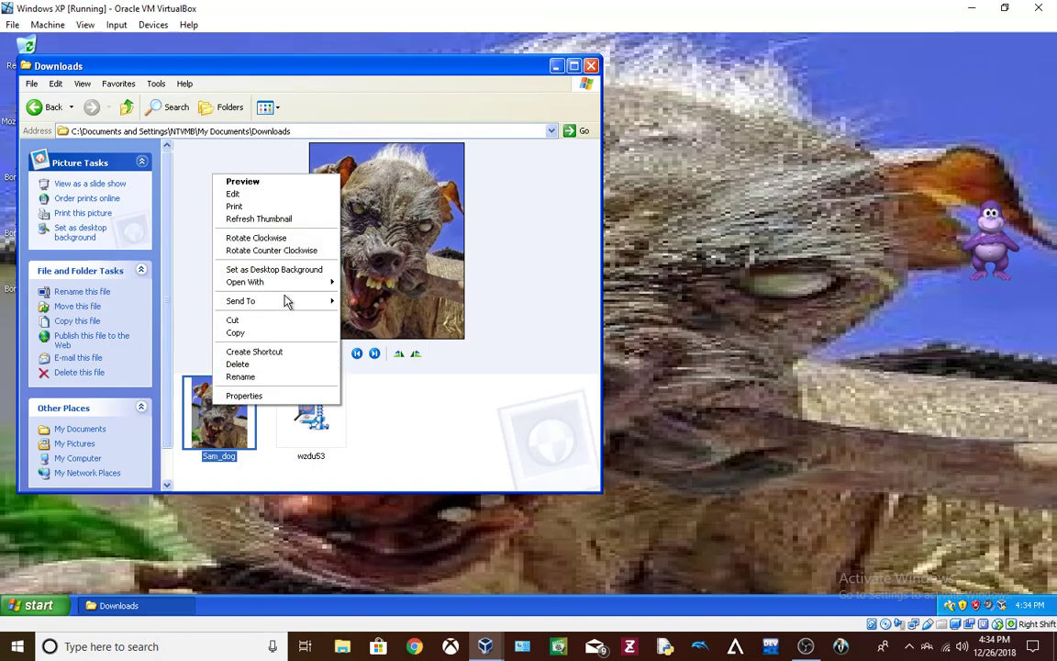
Open Sam_dog in a maximized Paint window, trying a canvas crop and undoing it
click(272, 195)
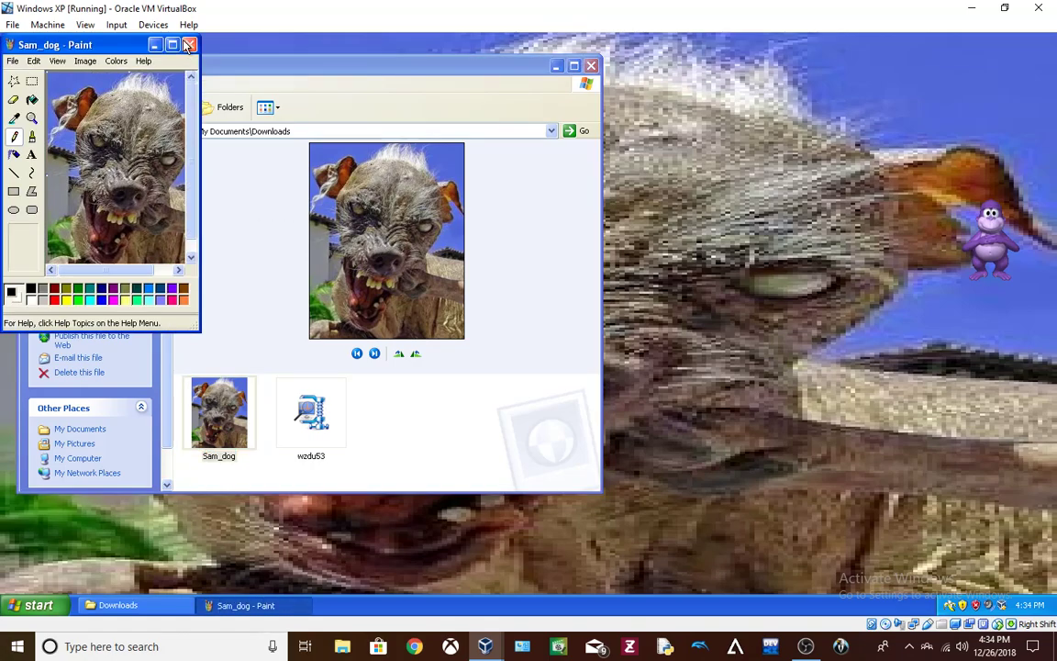
click(172, 45)
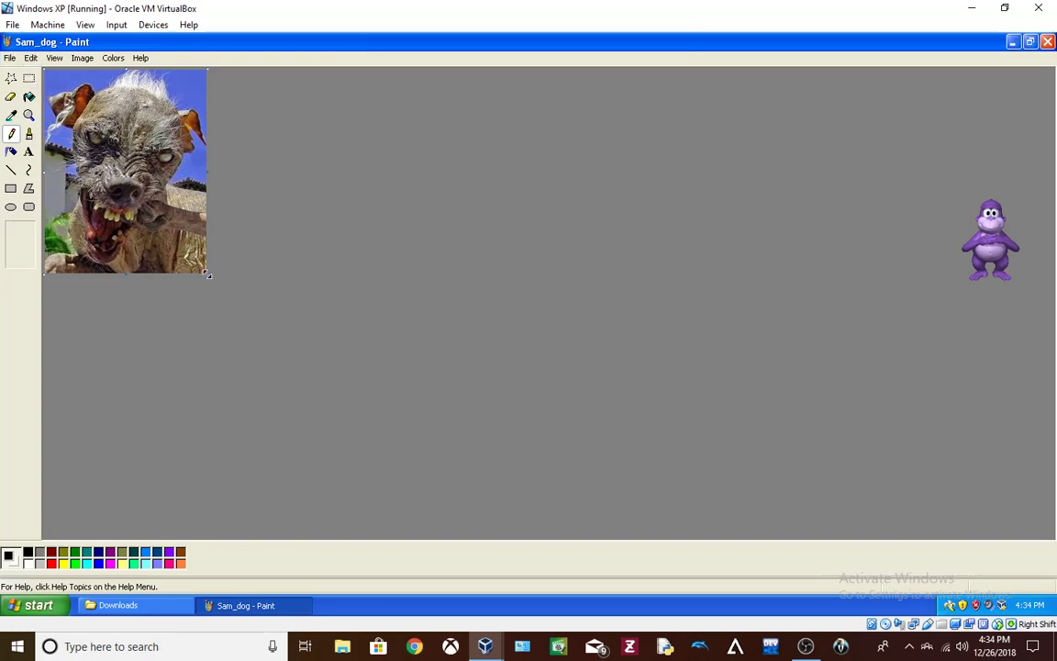
drag(207, 274, 273, 298)
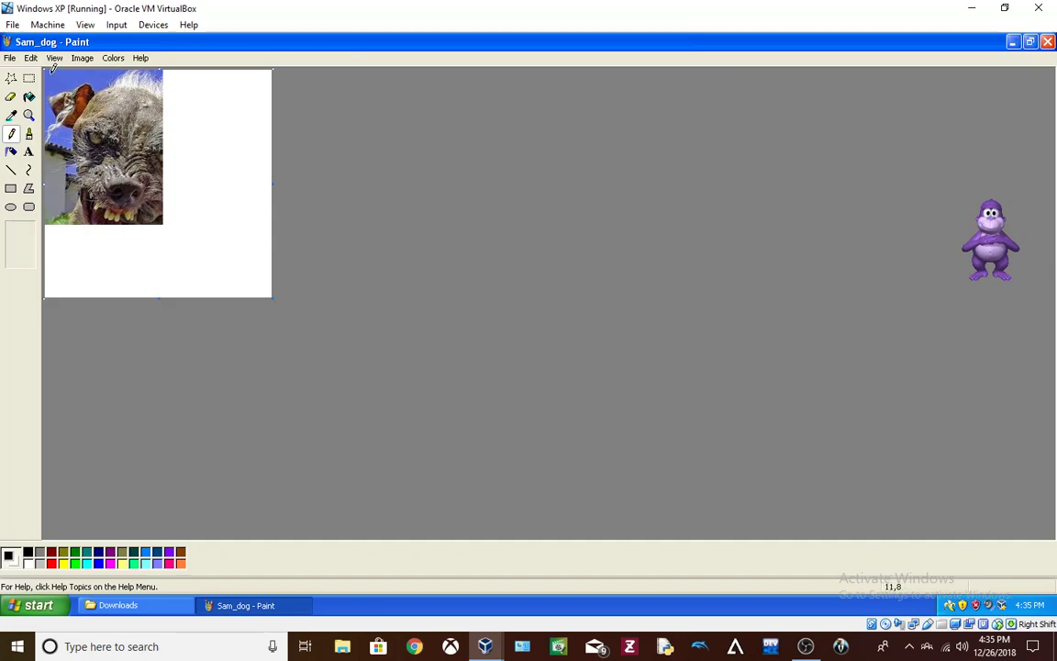
key(ctrl+z)
key(ctrl+z)
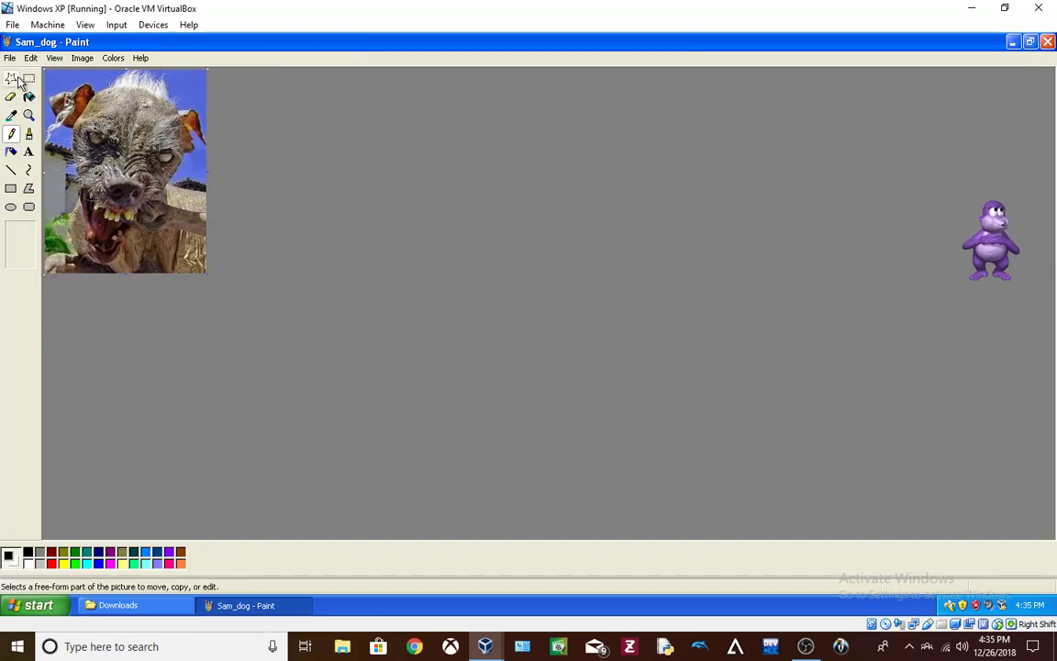
Pick the one-pixel pencil and browse Paint's menus, opening and closing the colour editing dialog
click(11, 135)
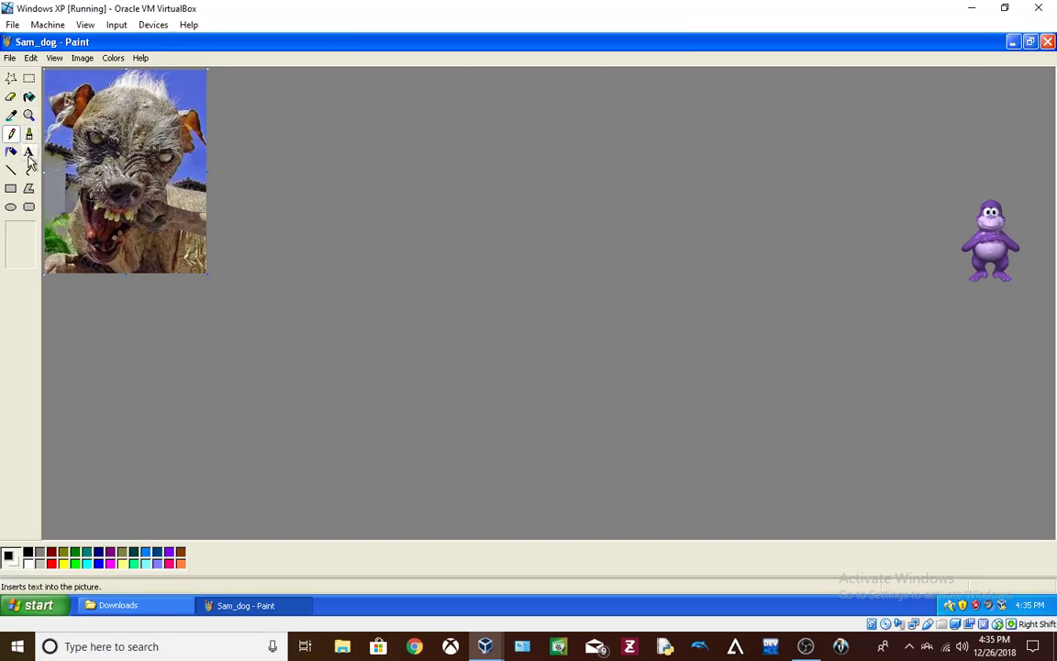
click(29, 58)
mouse_move(12, 59)
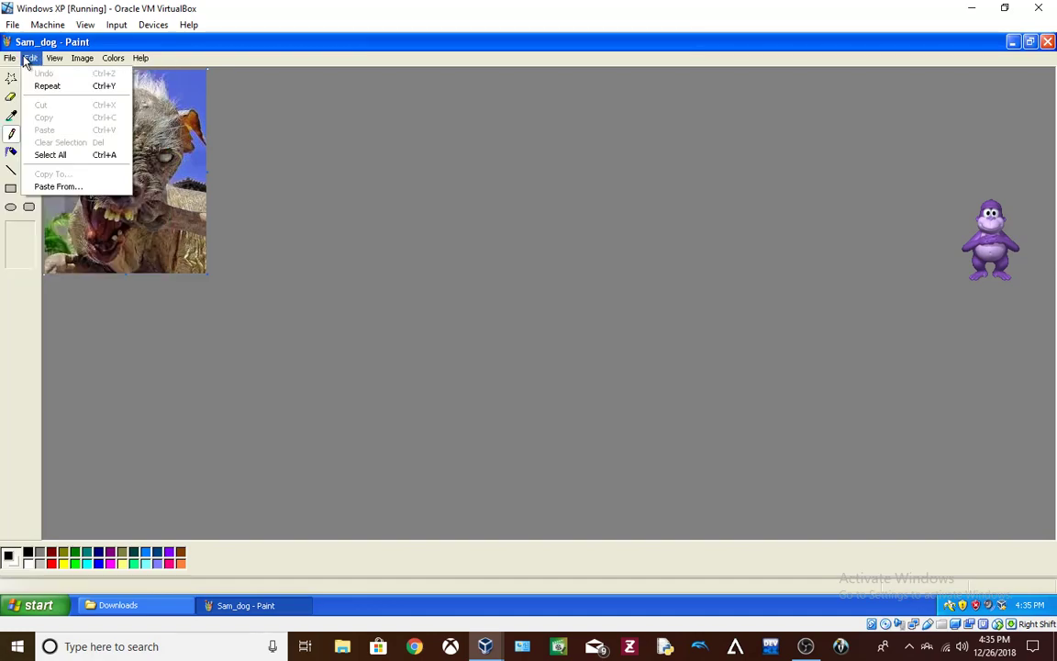
mouse_move(51, 60)
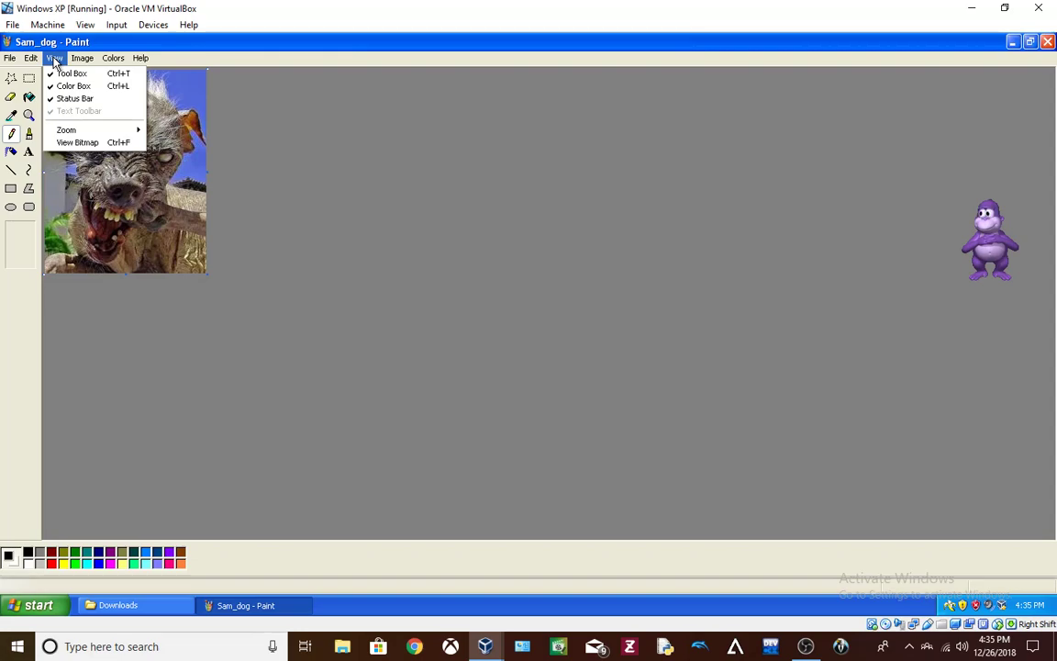
mouse_move(140, 60)
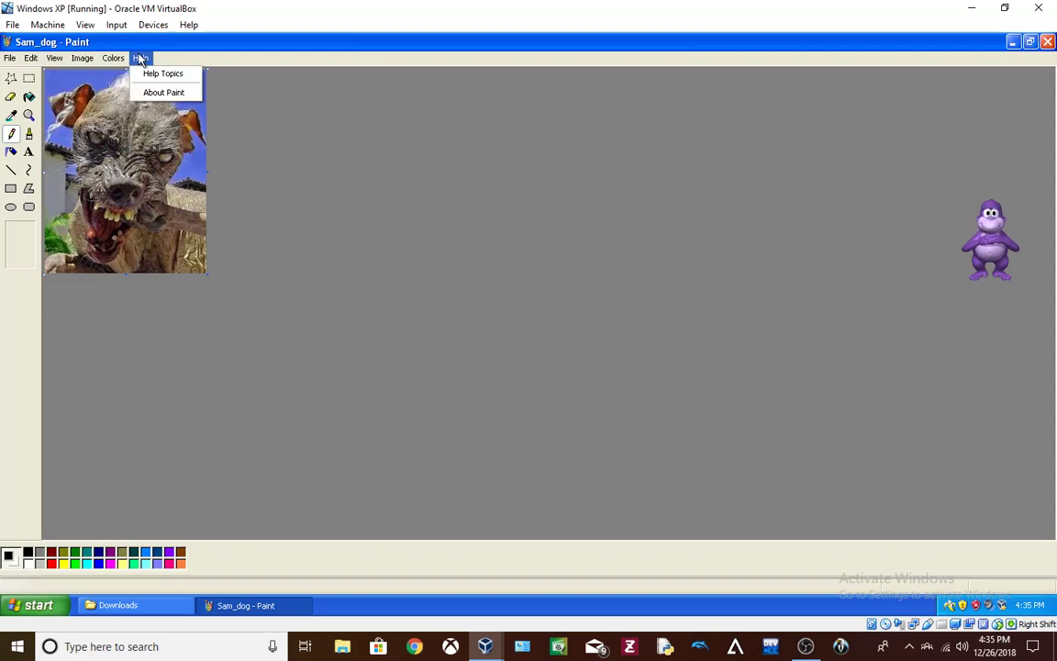
click(109, 74)
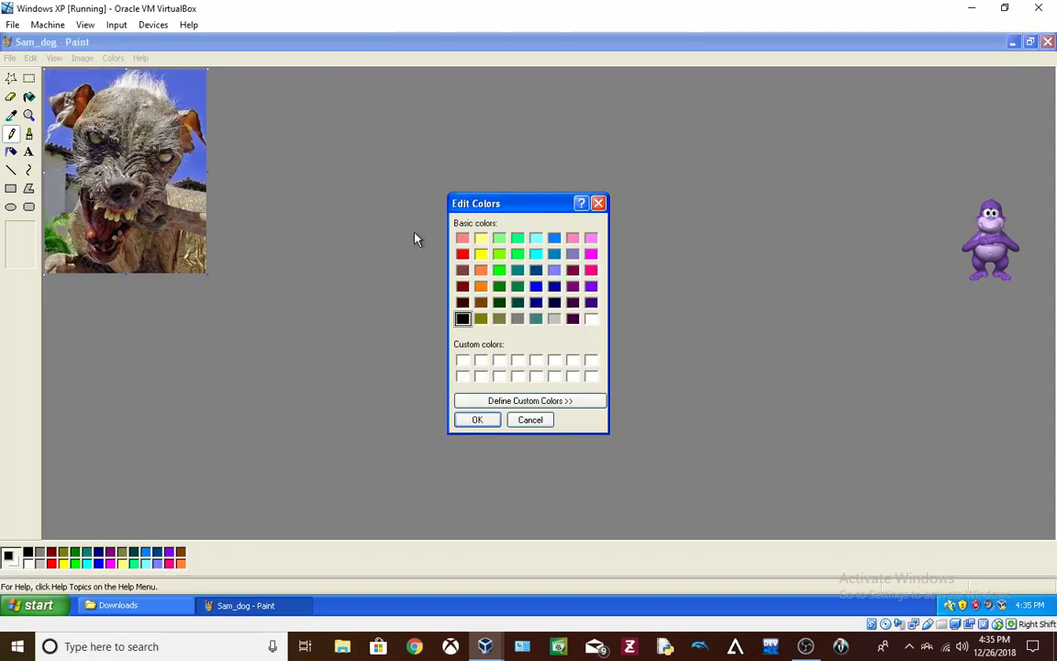
click(597, 204)
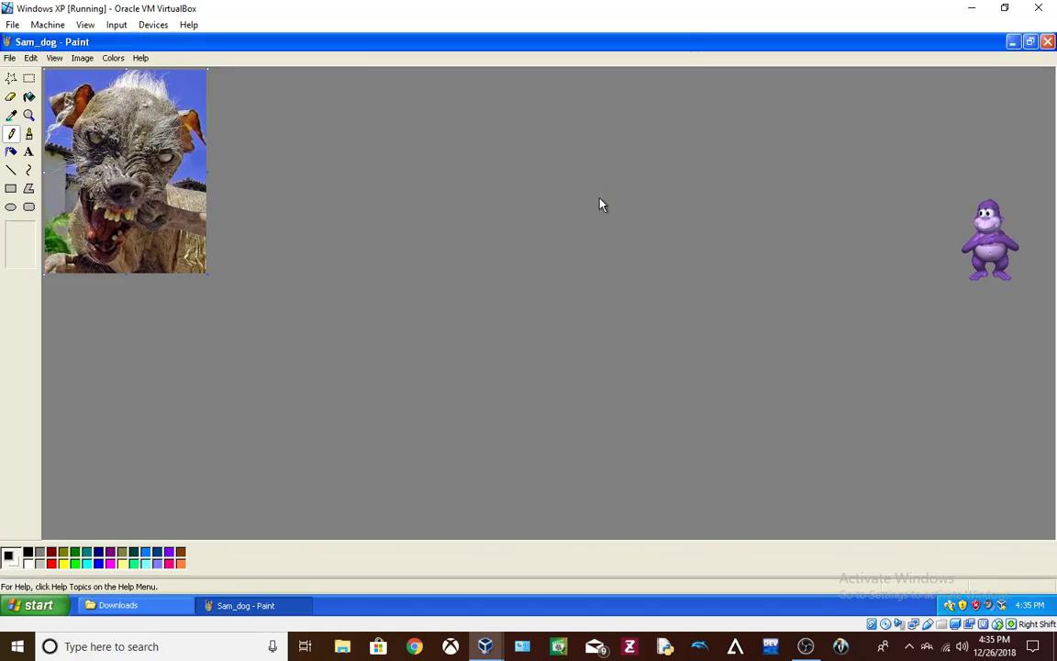
click(31, 59)
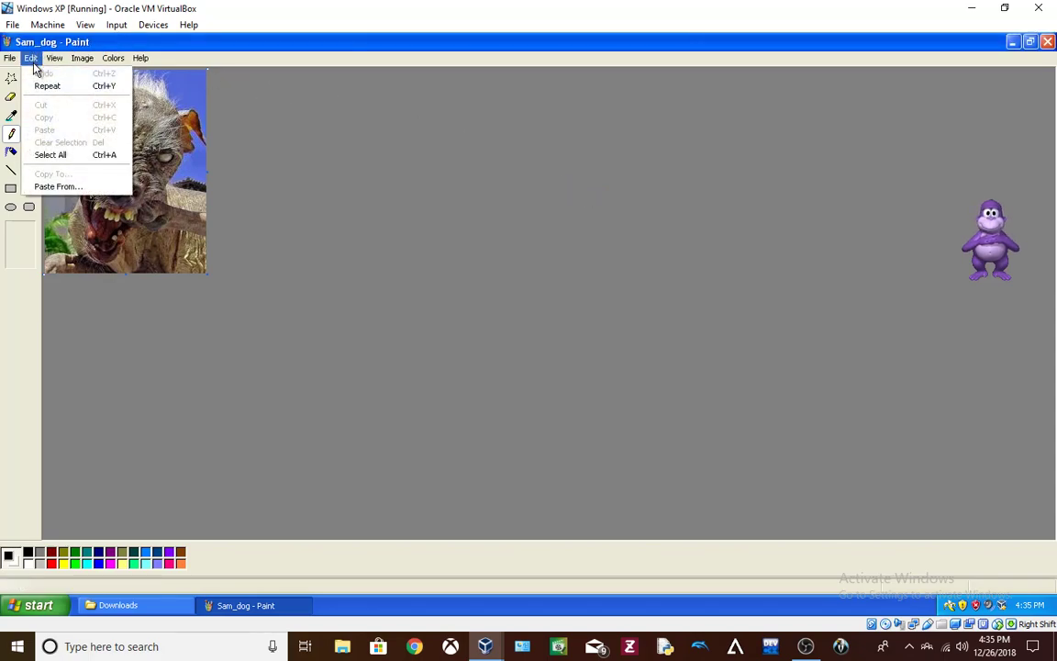
mouse_move(13, 62)
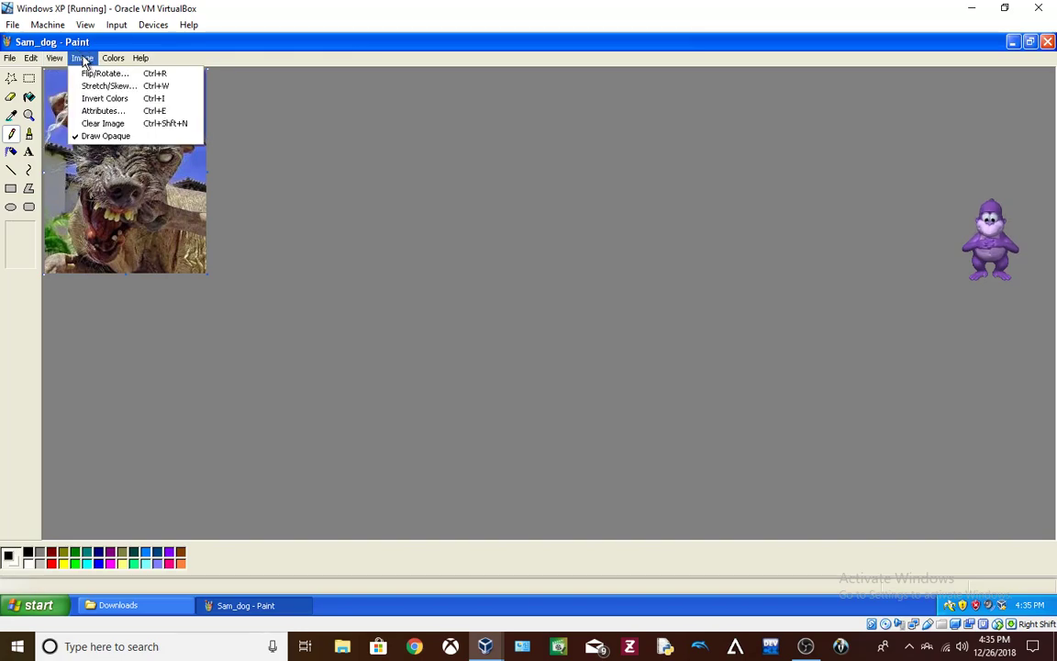
Select the whole dog image, shrink it small, then stretch it back to full size to pixelate it
click(209, 101)
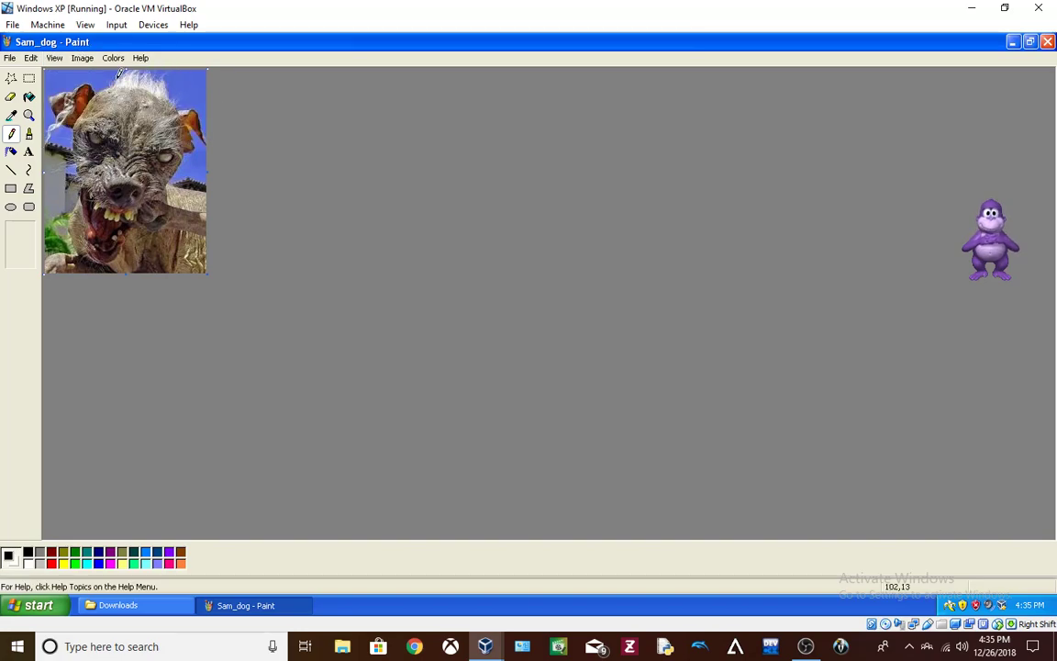
click(35, 80)
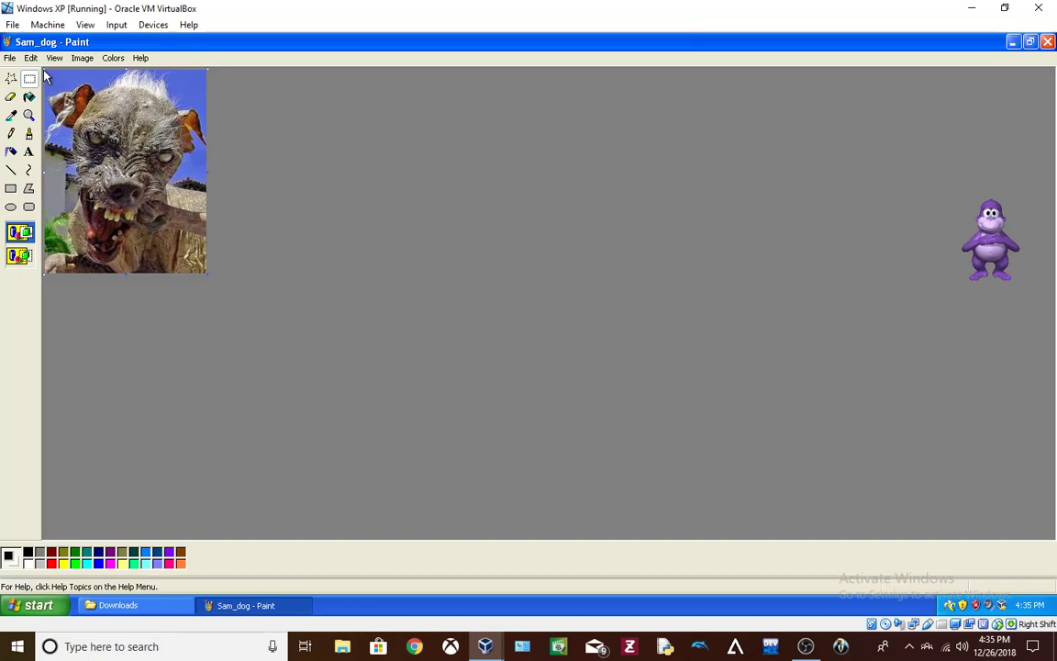
drag(40, 64, 208, 271)
drag(81, 187, 139, 191)
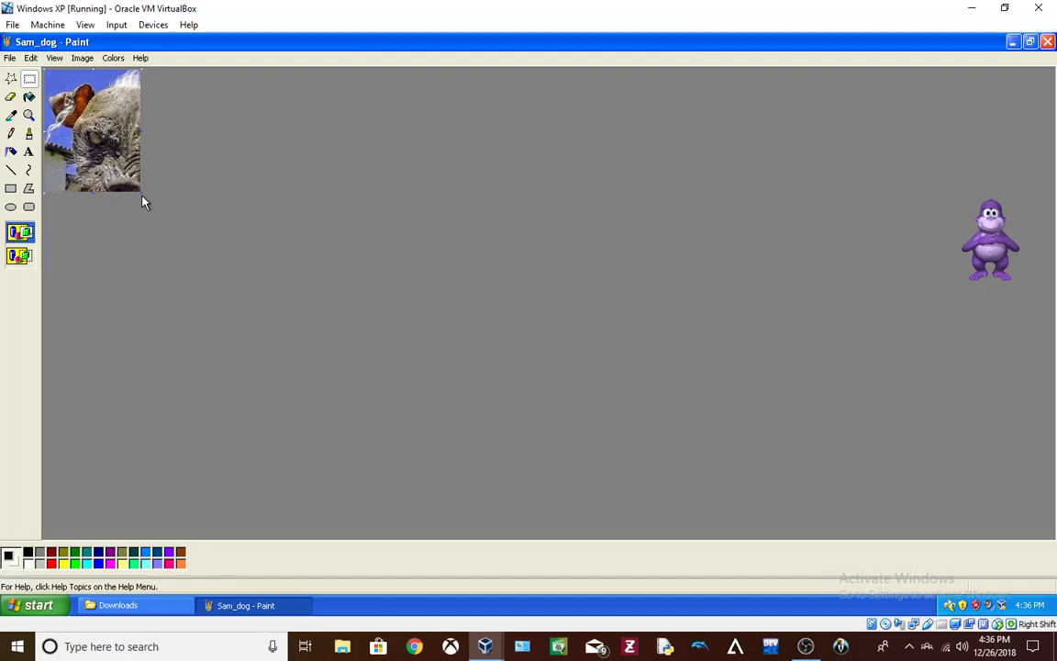
key(ctrl+z)
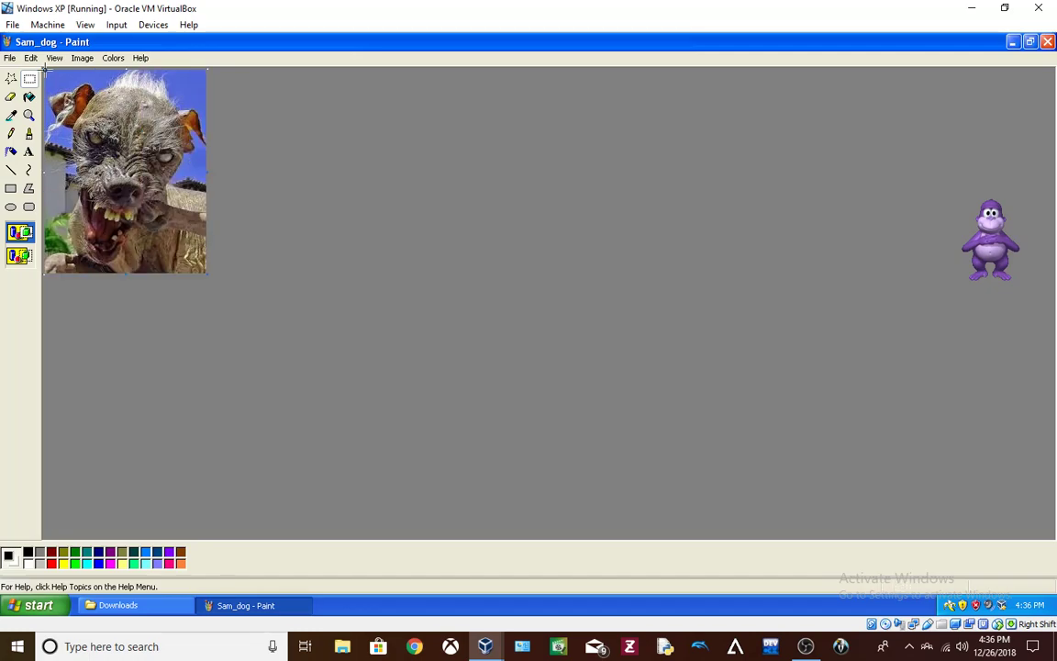
mouse_move(44, 69)
mouse_down()
mouse_move(218, 249)
mouse_move(234, 284)
mouse_move(218, 287)
mouse_move(156, 221)
mouse_move(91, 130)
mouse_move(195, 241)
mouse_move(207, 276)
mouse_up()
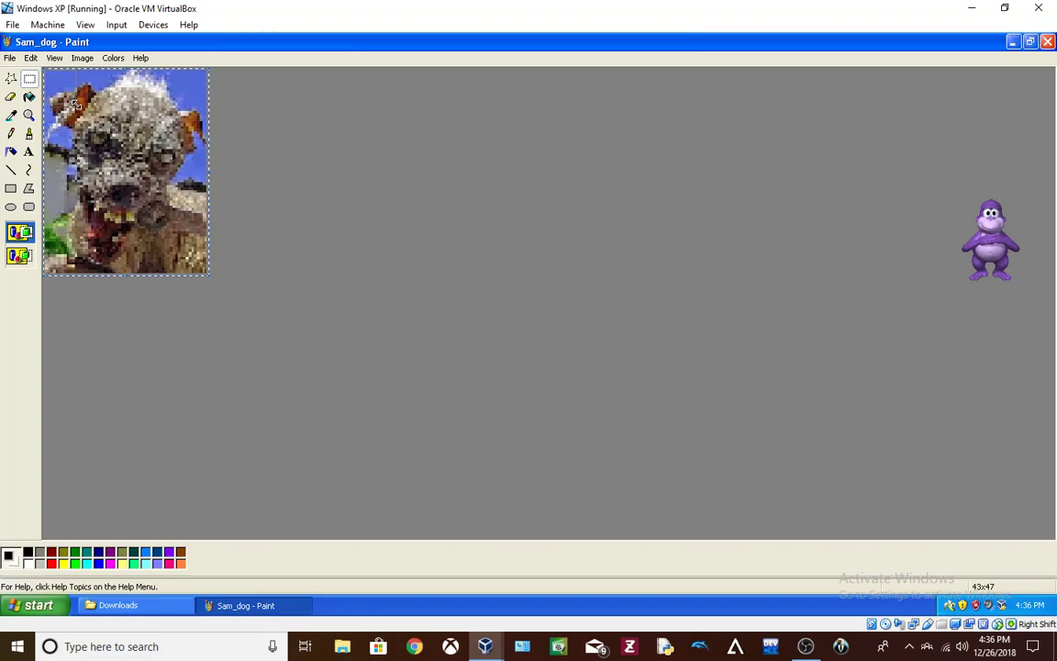
key(ctrl+z)
drag(66, 90, 210, 275)
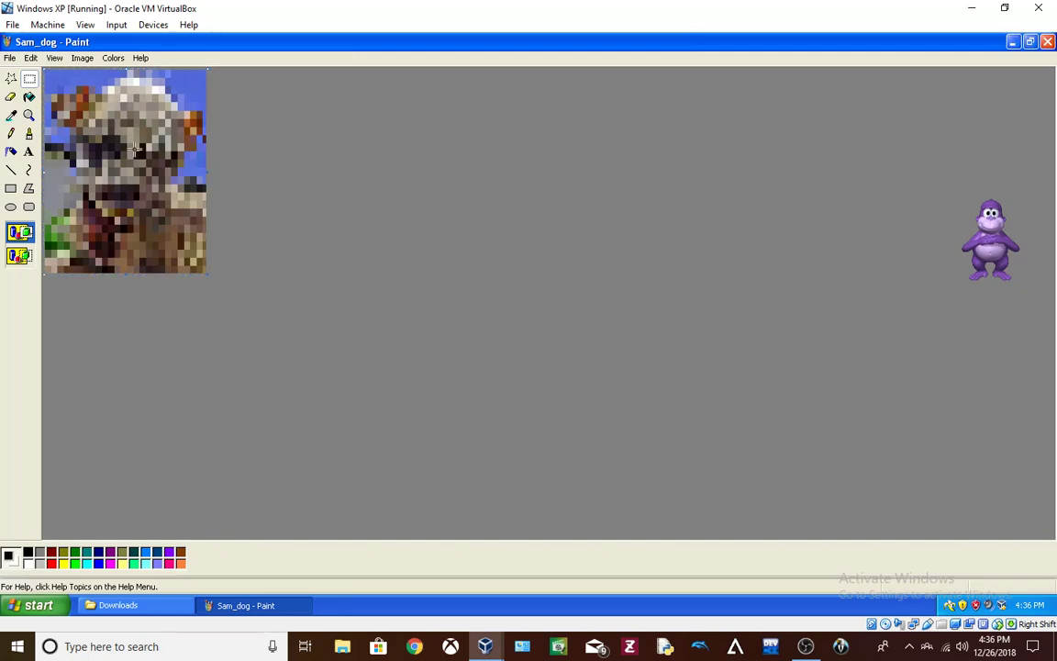
Save the pixelated picture and close Paint
click(11, 58)
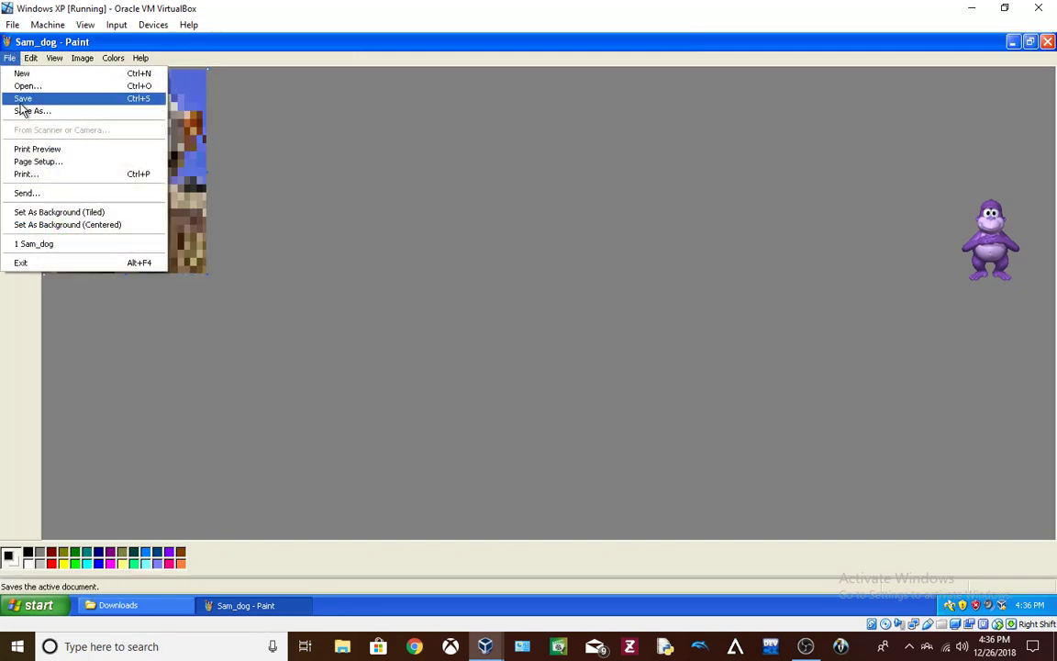
click(23, 98)
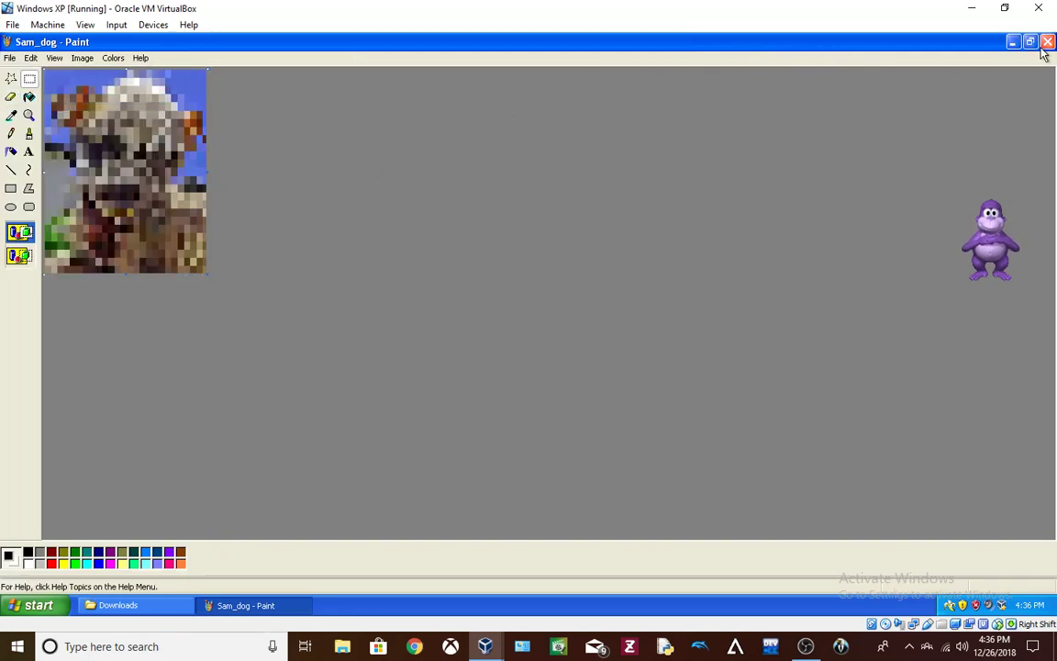
key(alt+F4)
Set Sam_dog as the desktop wallpaper and close the Downloads window
right_click(210, 419)
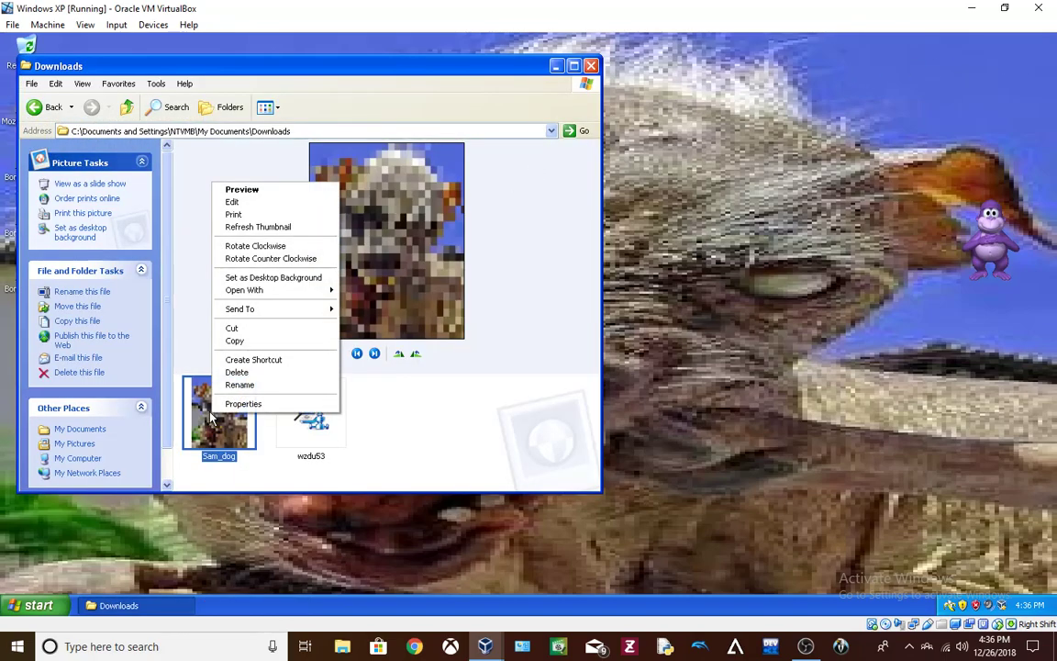
click(268, 277)
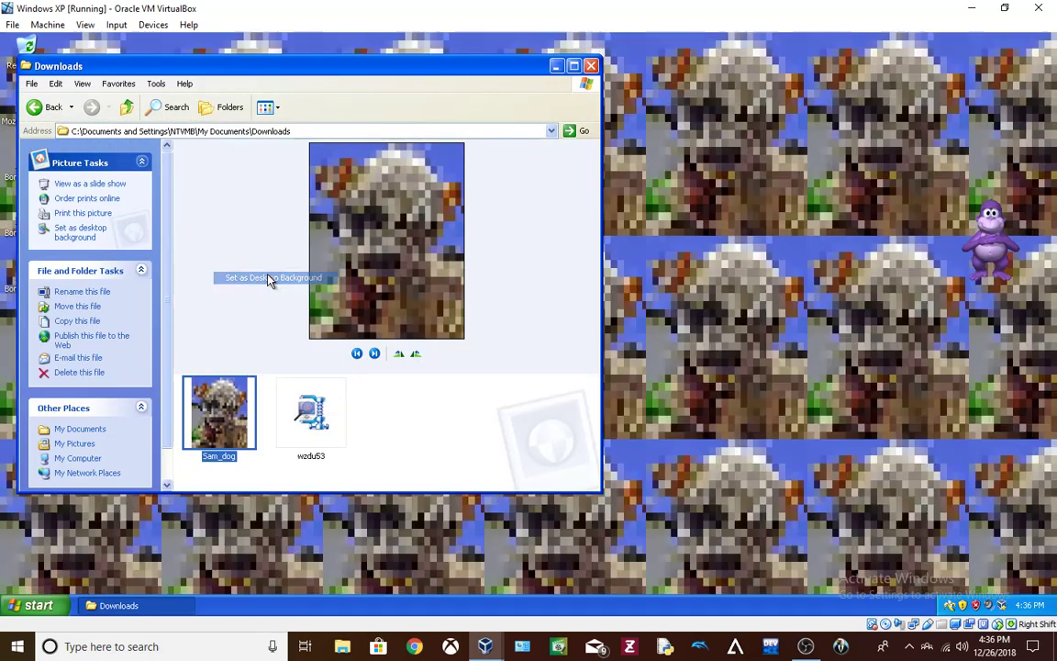
click(592, 67)
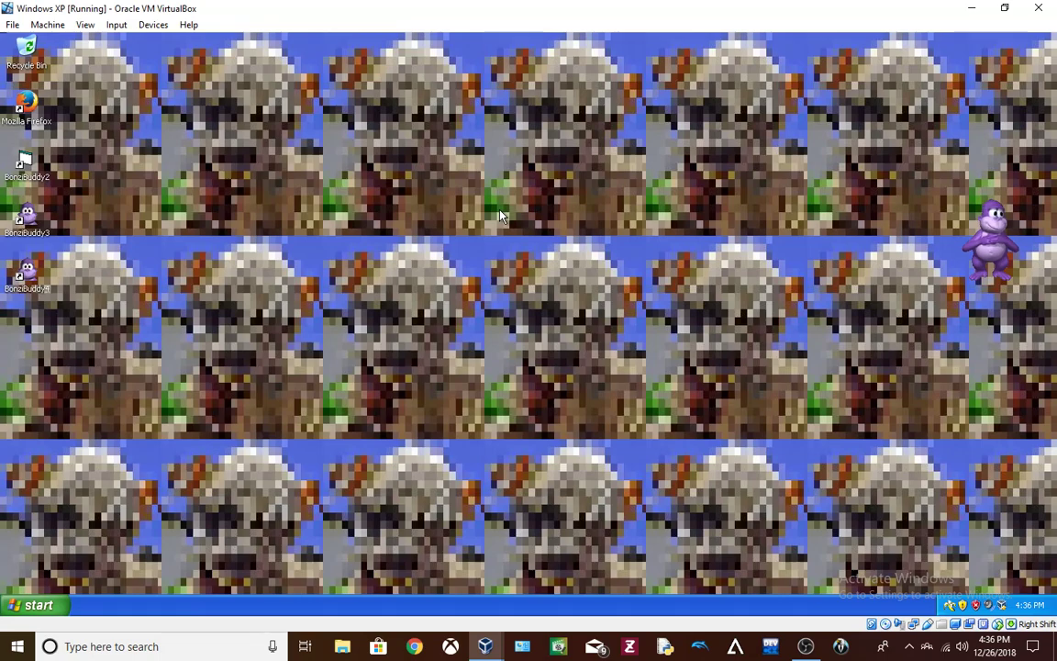
click(37, 599)
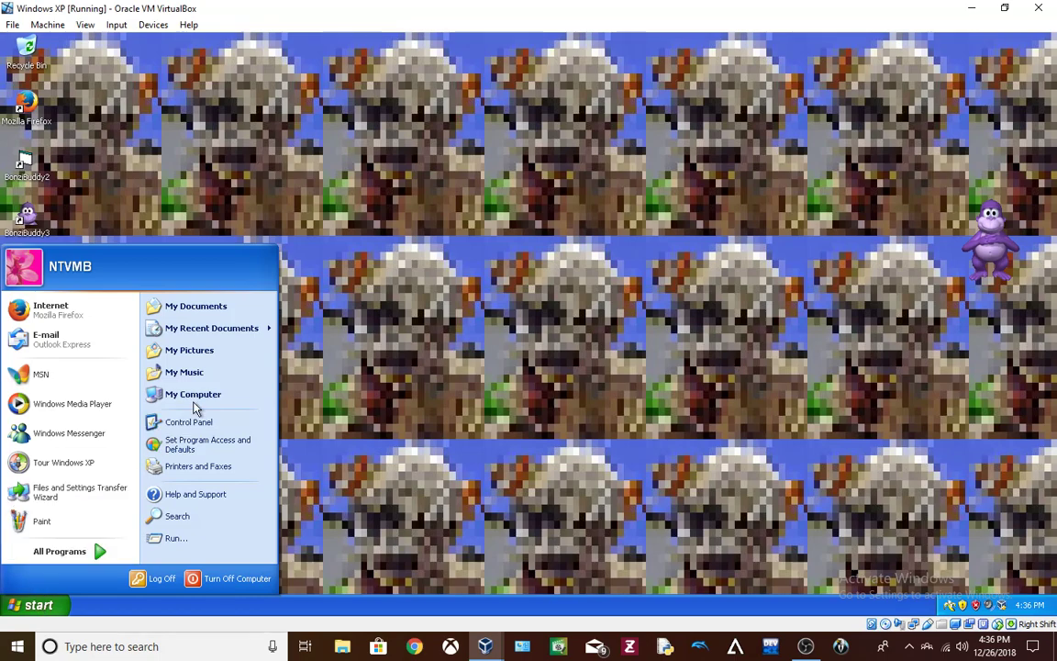
Open Display Properties through the Control Panel's Appearance and Themes category
click(185, 546)
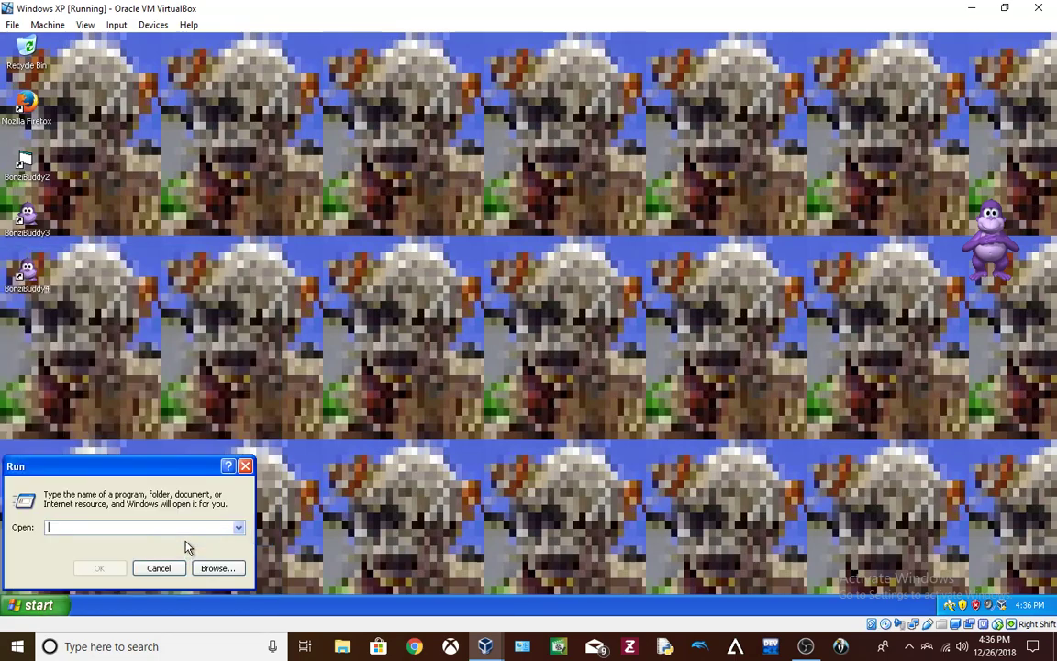
click(158, 568)
click(38, 602)
click(188, 422)
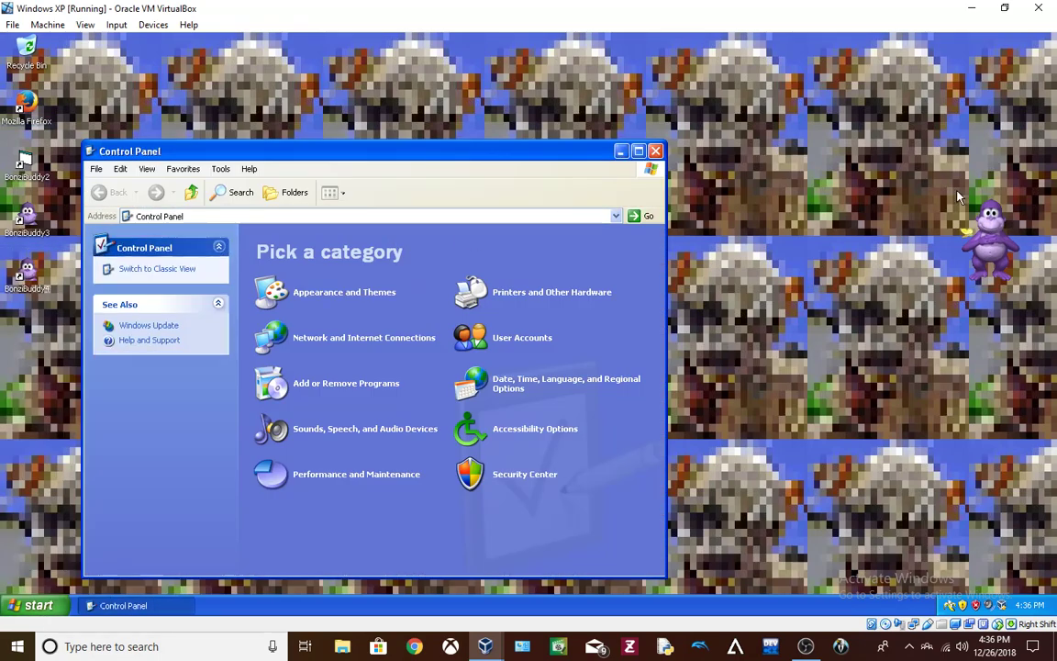
click(987, 250)
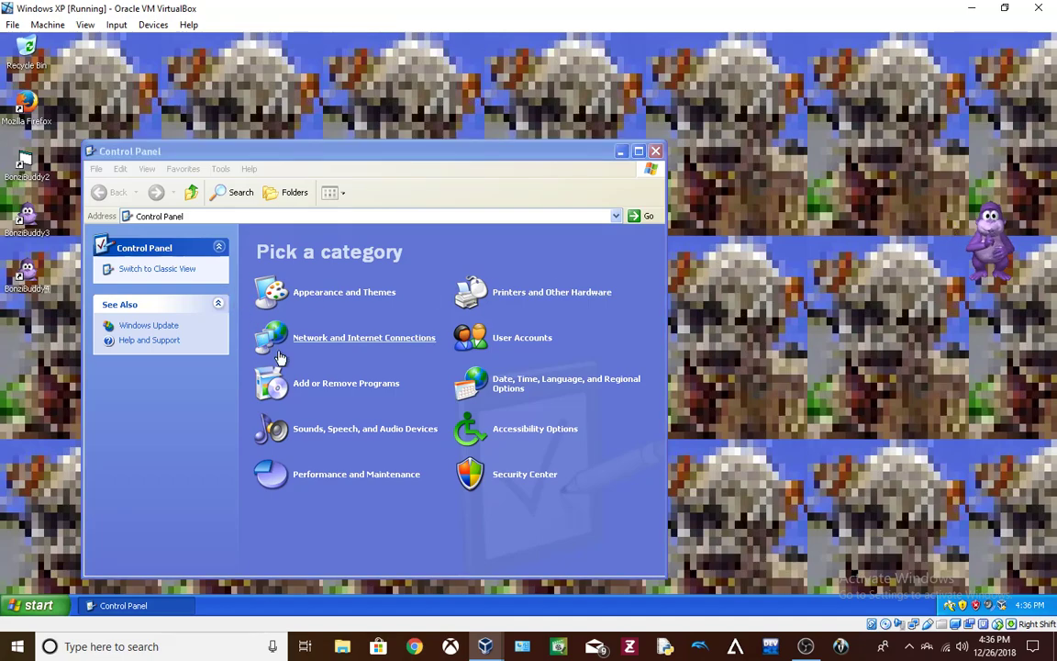
click(335, 306)
click(328, 292)
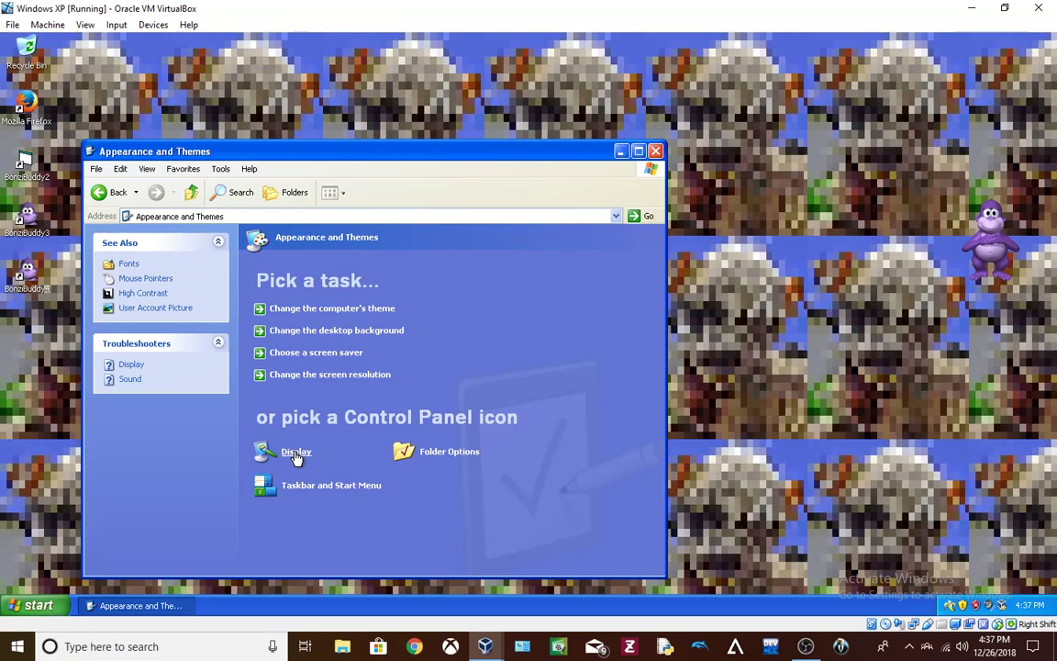
click(296, 453)
Change the desktop wallpaper position from Tile to Stretch and apply it
click(80, 89)
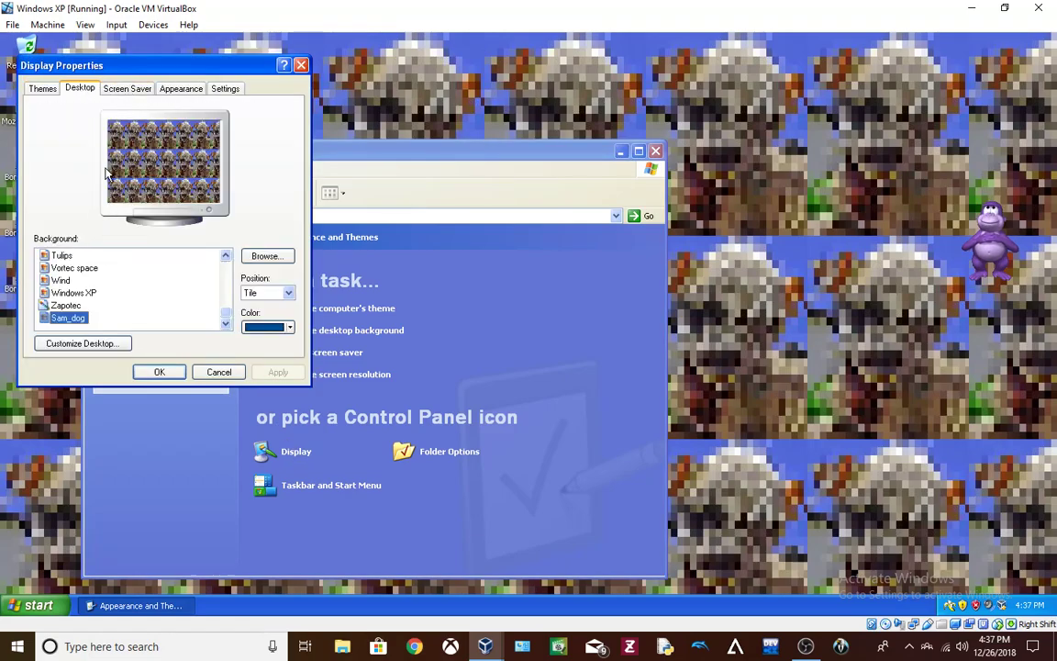
click(113, 88)
click(90, 88)
click(267, 294)
click(261, 318)
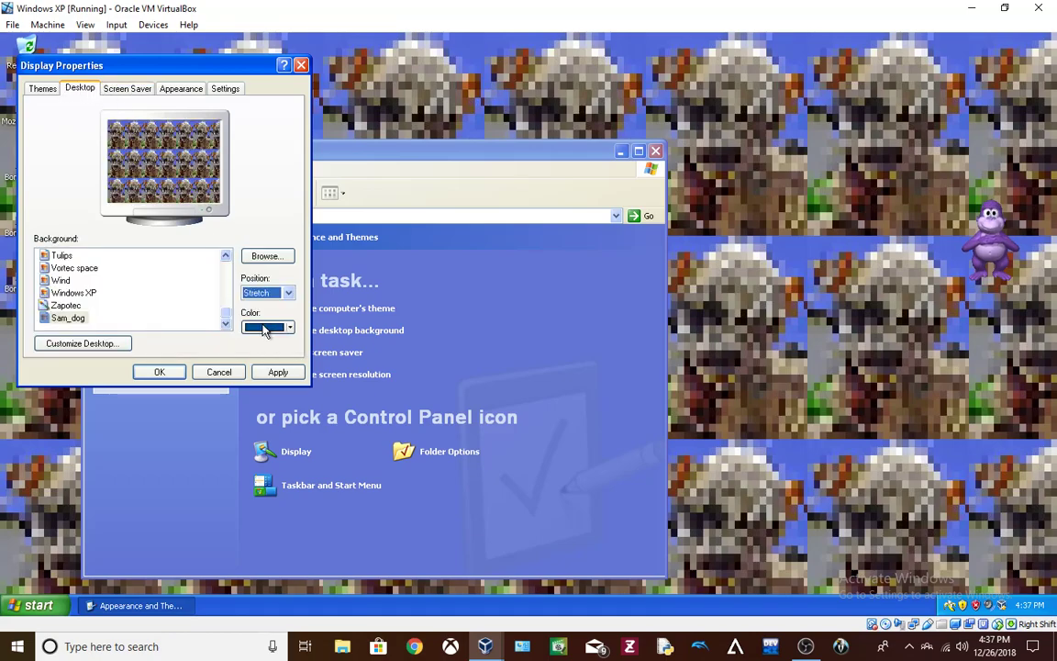
click(278, 370)
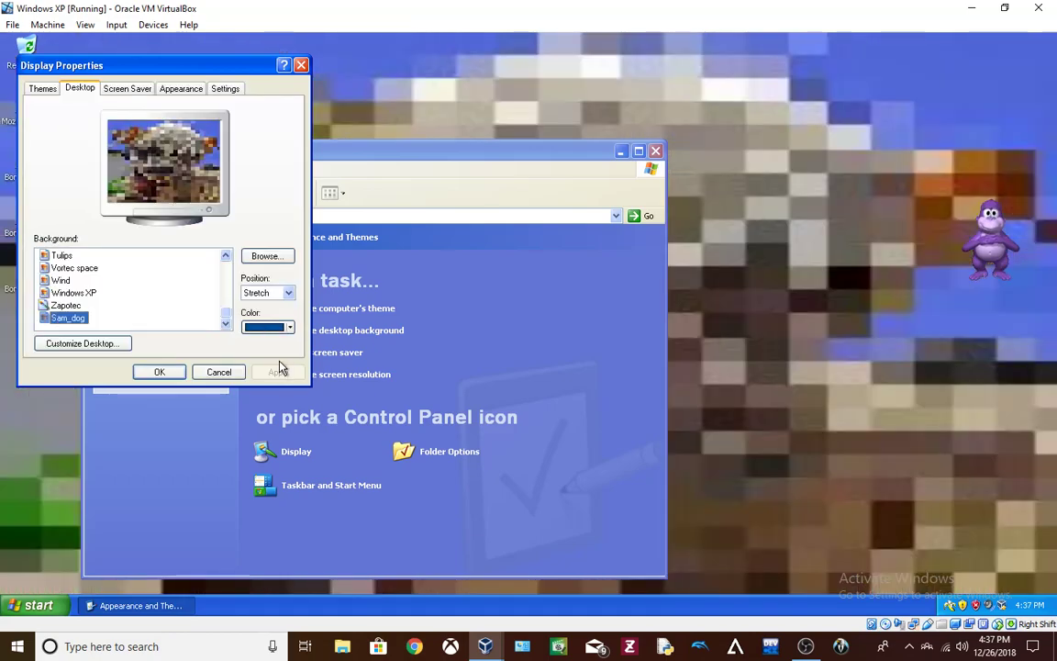
click(128, 88)
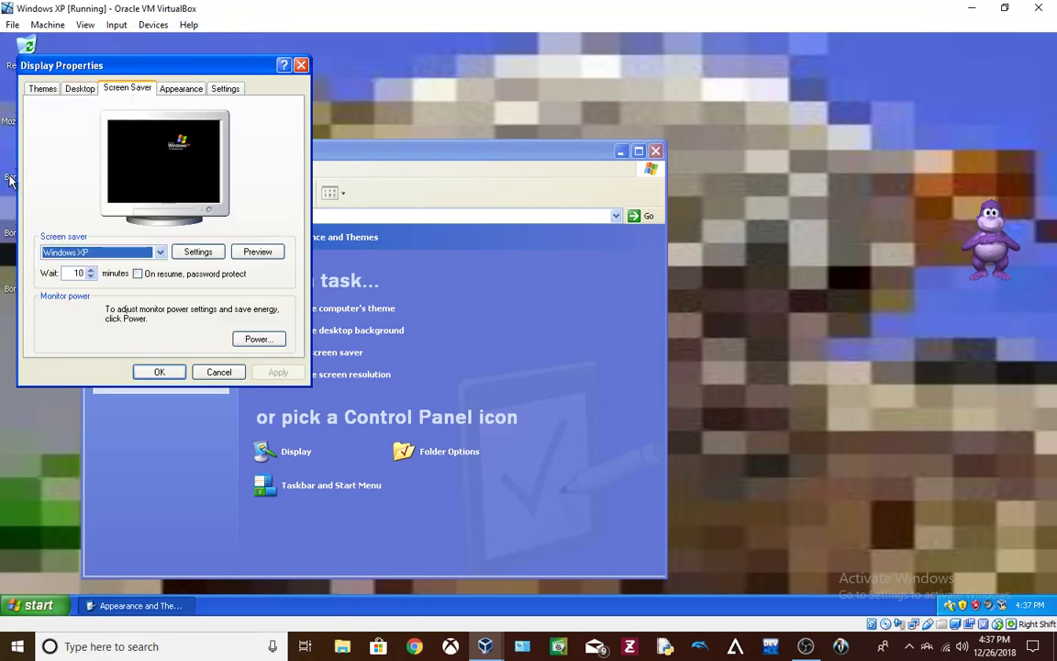
Keep the Default (blue) scheme, open Advanced Appearance, and make 3D Objects black
click(177, 89)
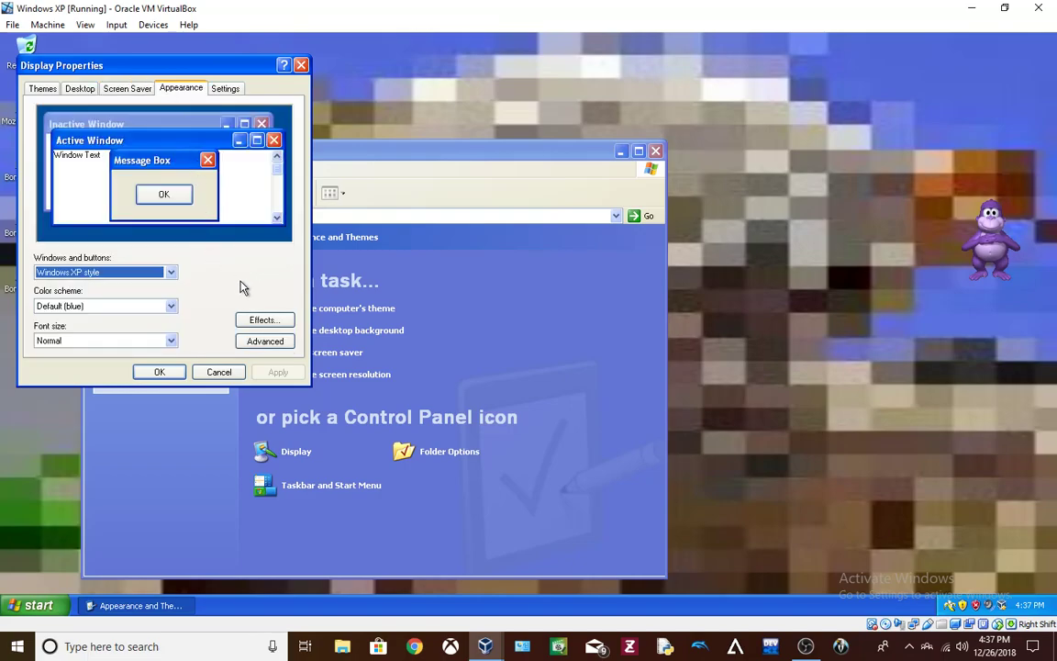
click(172, 307)
click(92, 318)
click(275, 342)
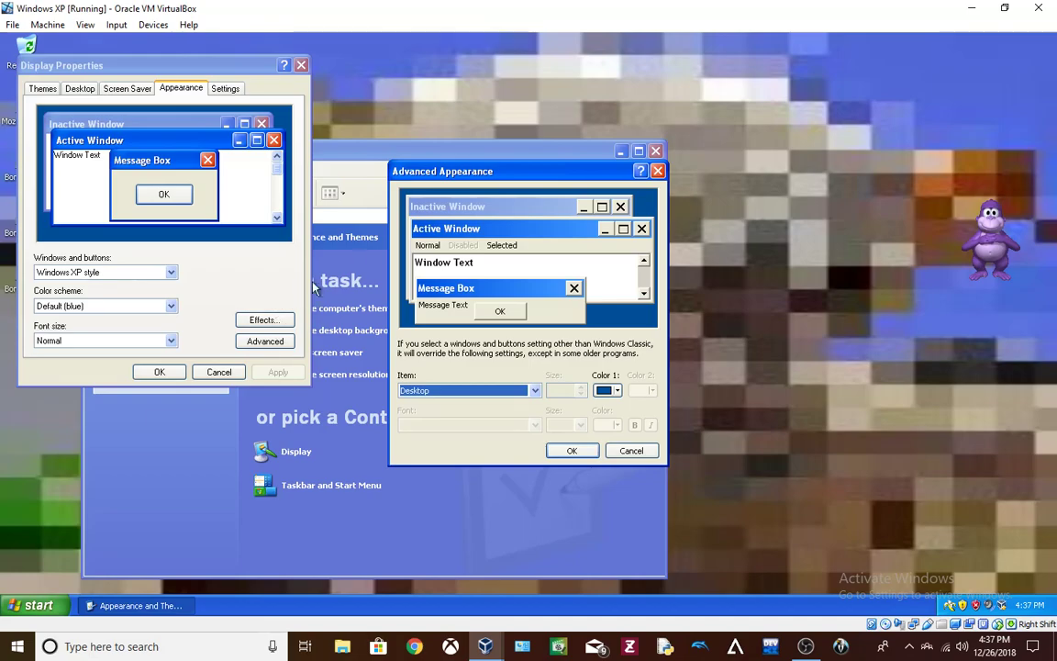
click(479, 393)
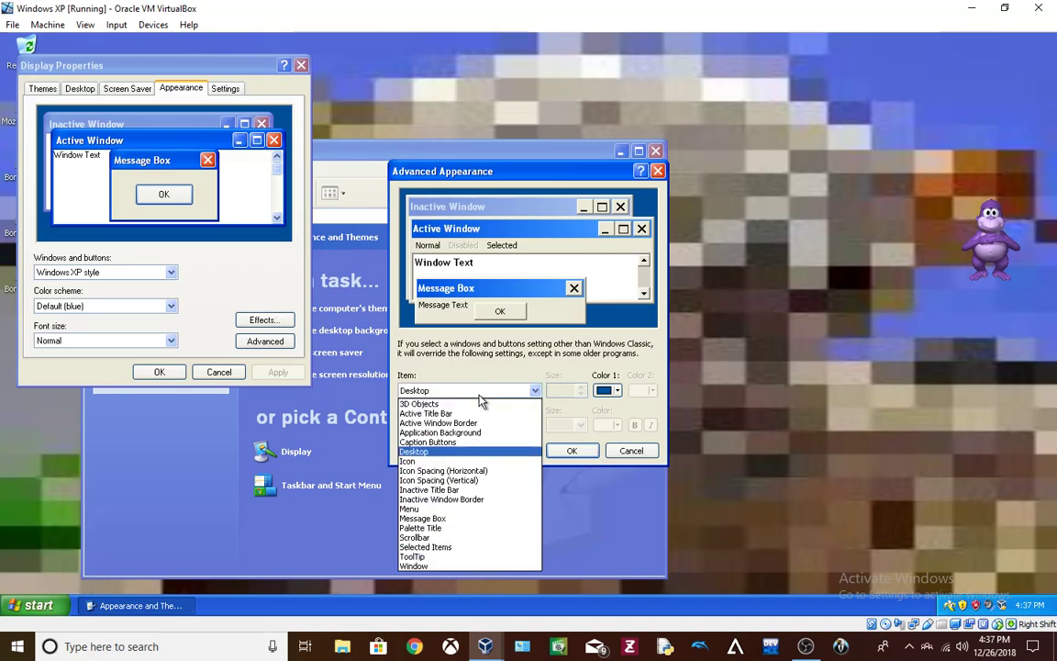
click(479, 404)
click(608, 390)
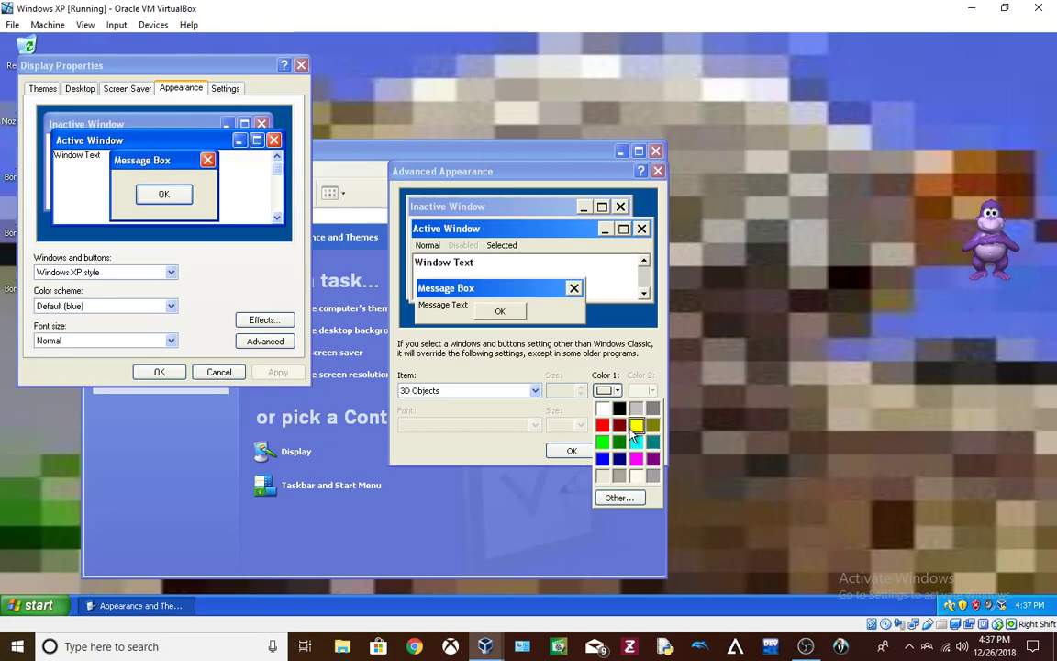
click(619, 407)
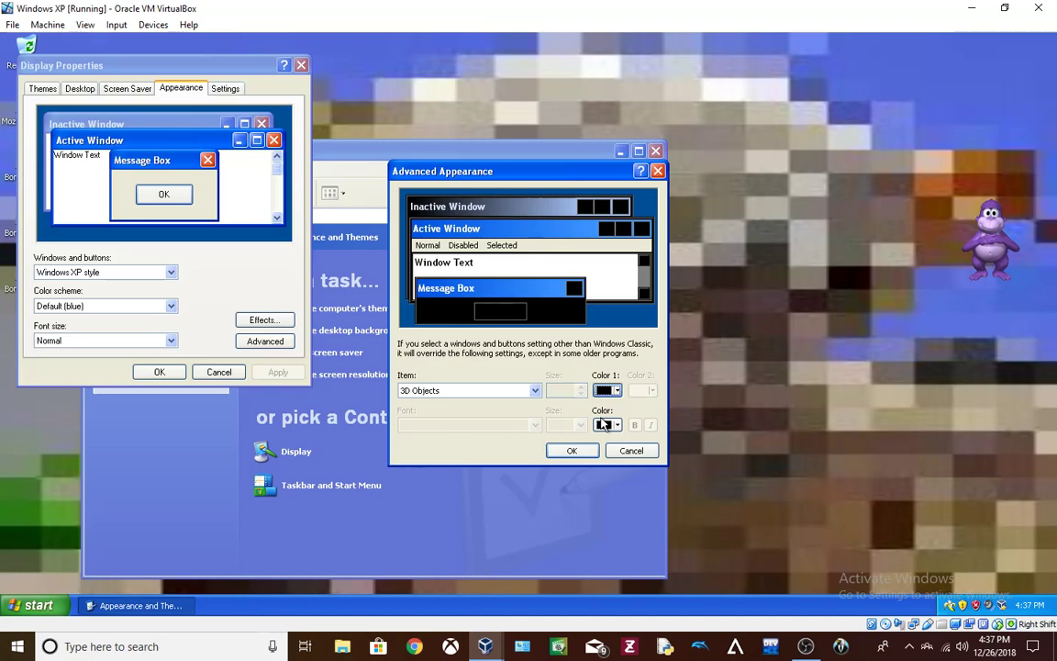
Give the Active Title Bar a black colour with white Comic Sans MS size 24 text
click(494, 391)
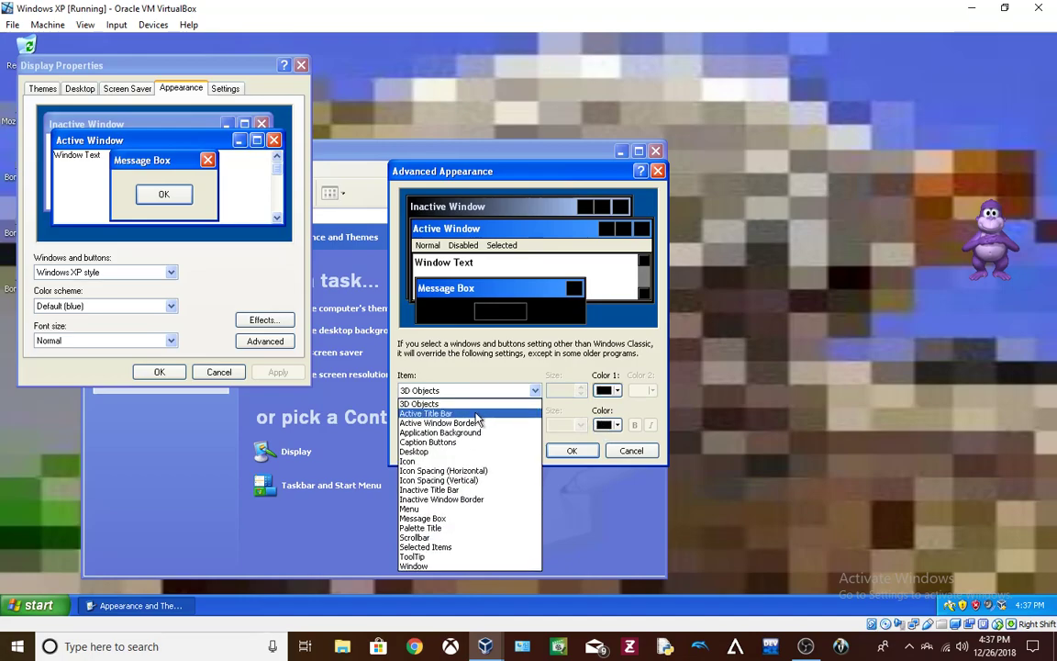
click(428, 413)
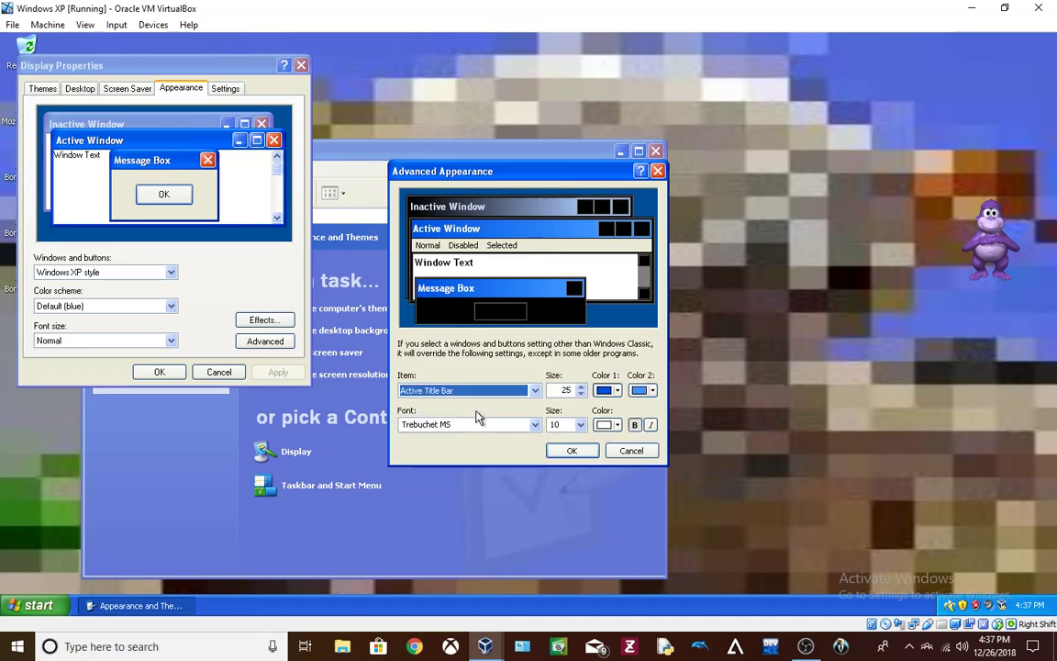
click(611, 390)
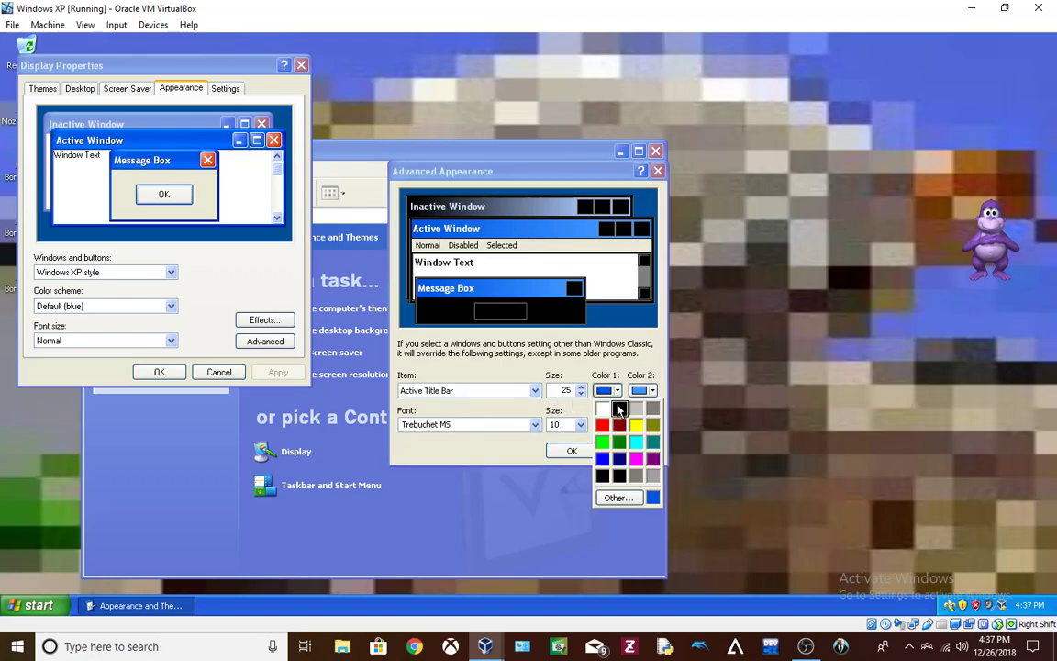
click(617, 411)
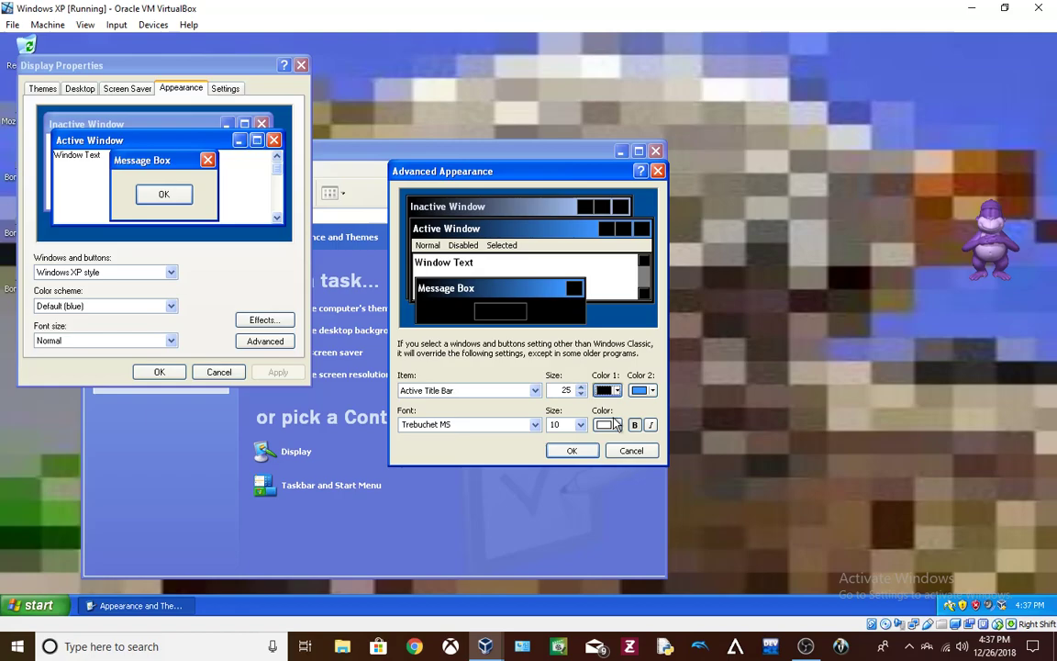
click(613, 424)
click(620, 444)
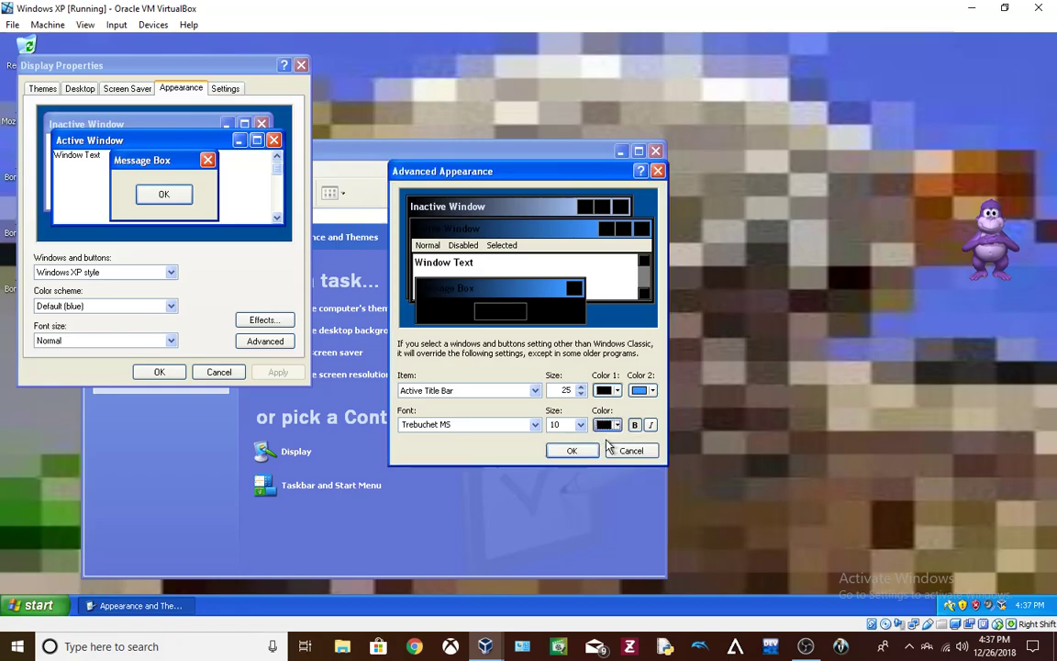
click(606, 425)
click(602, 443)
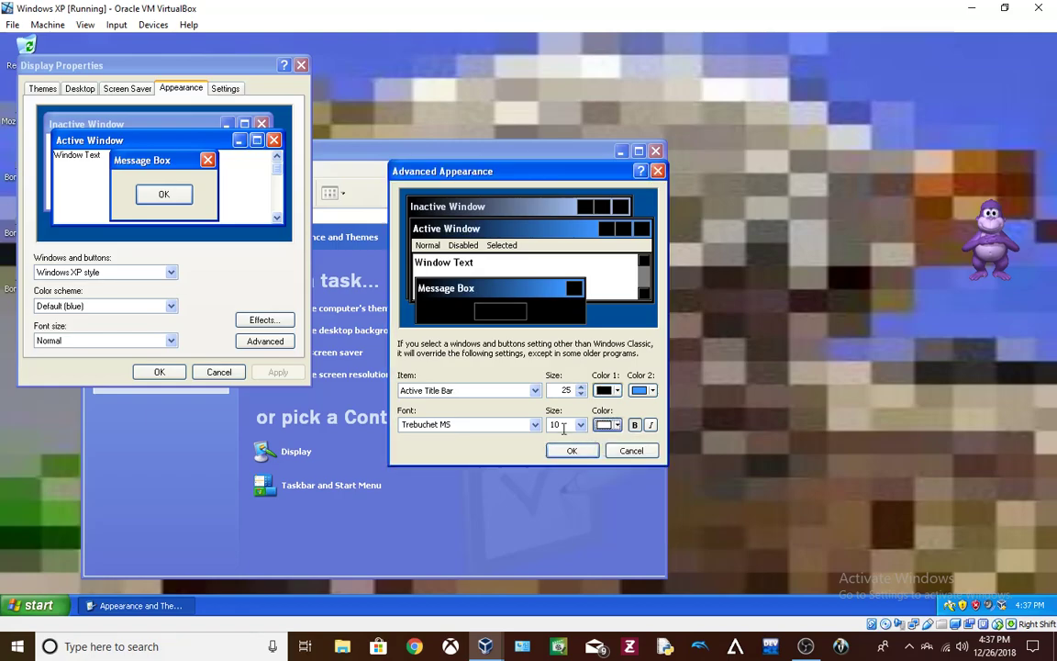
click(467, 426)
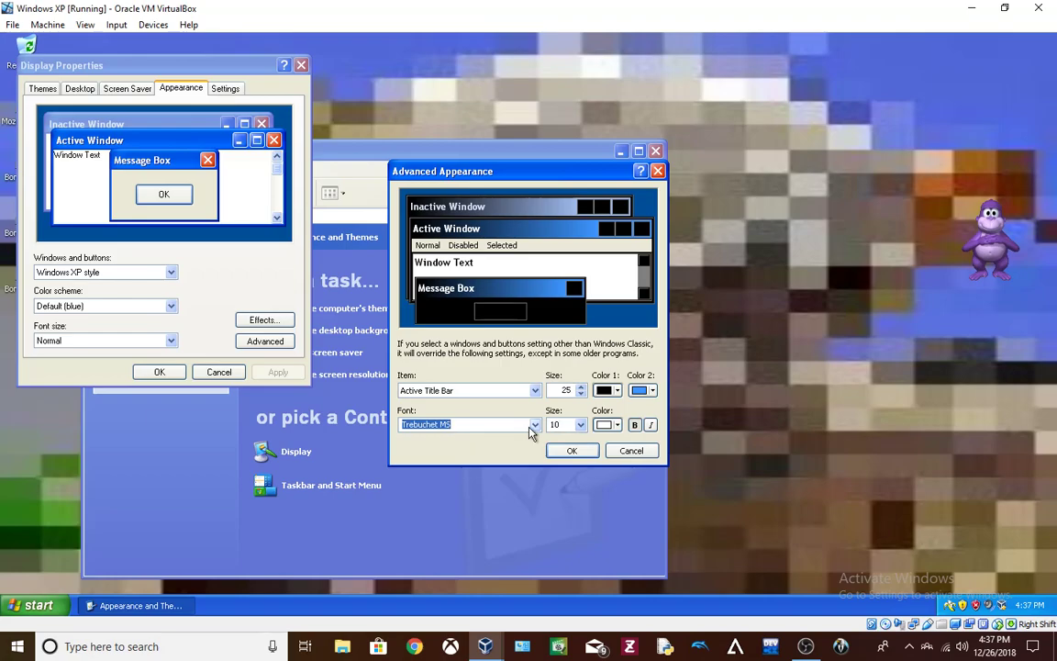
click(534, 426)
click(458, 237)
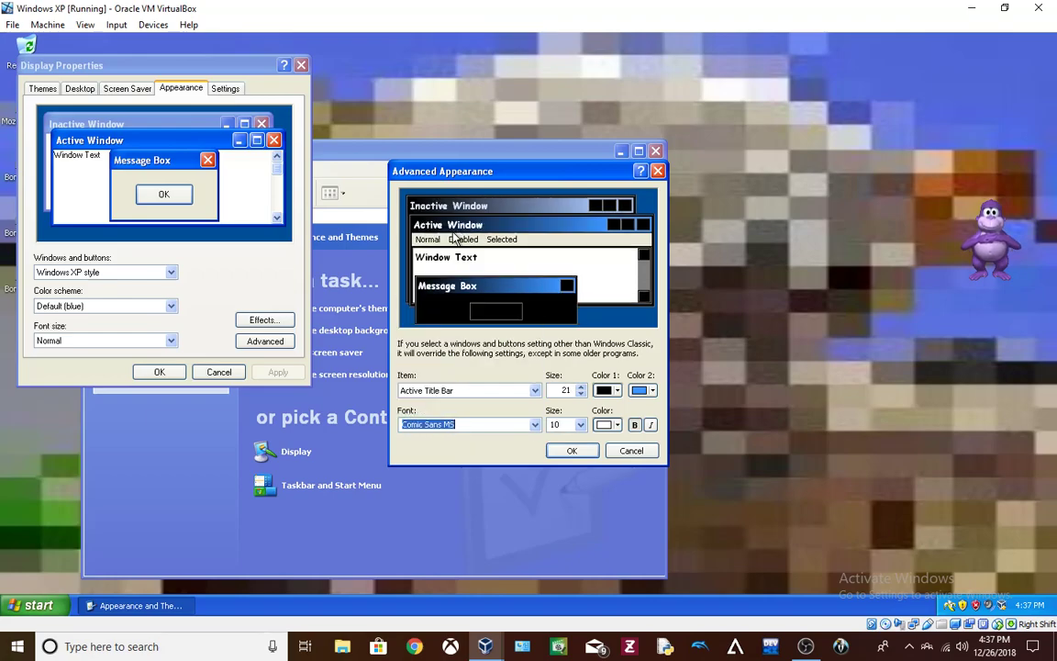
key(Tab)
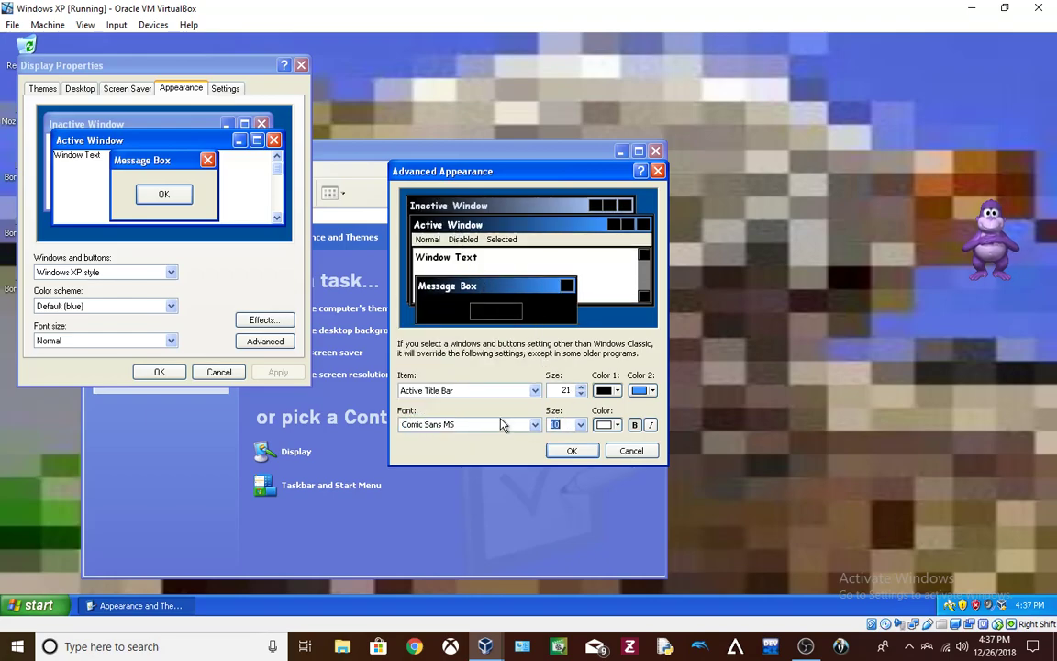
text(24)
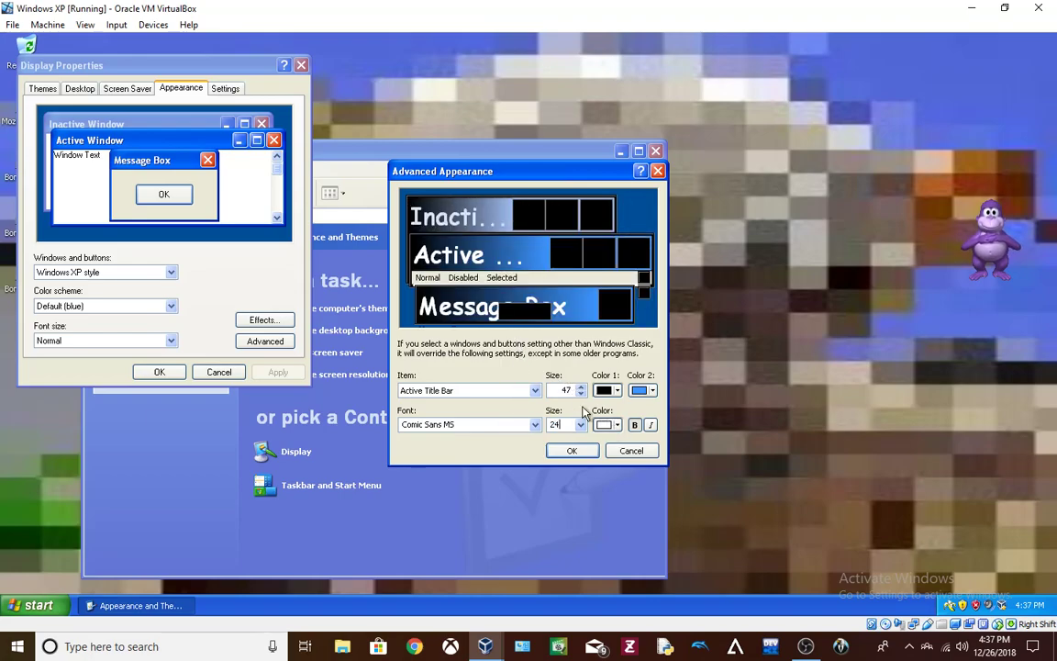
Make the second colour of both Active and Inactive Title Bars black
click(646, 390)
click(656, 414)
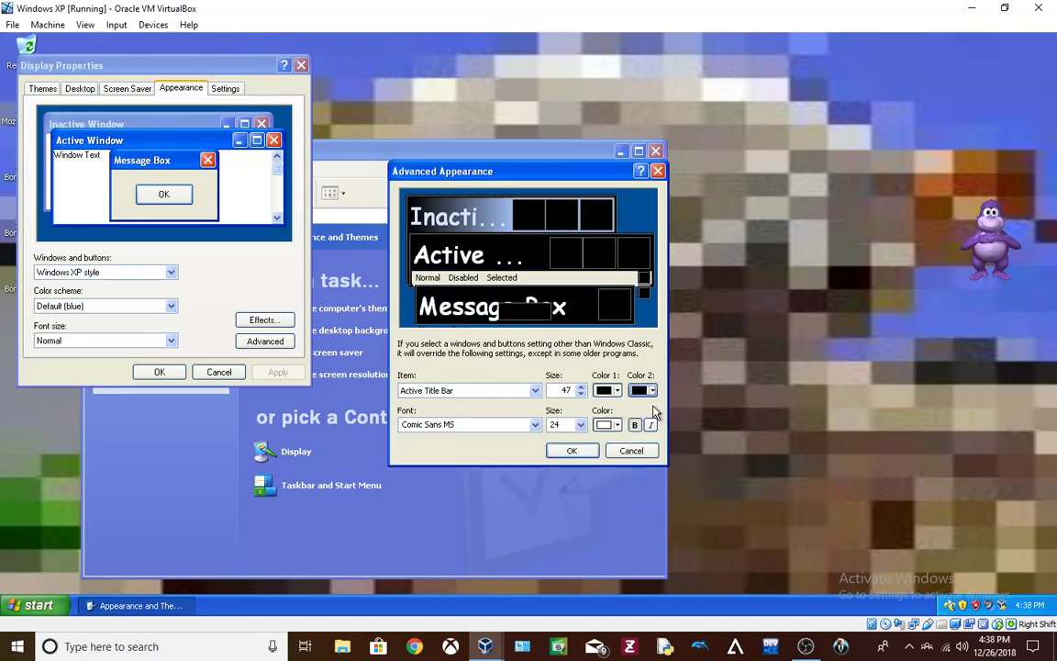
click(534, 390)
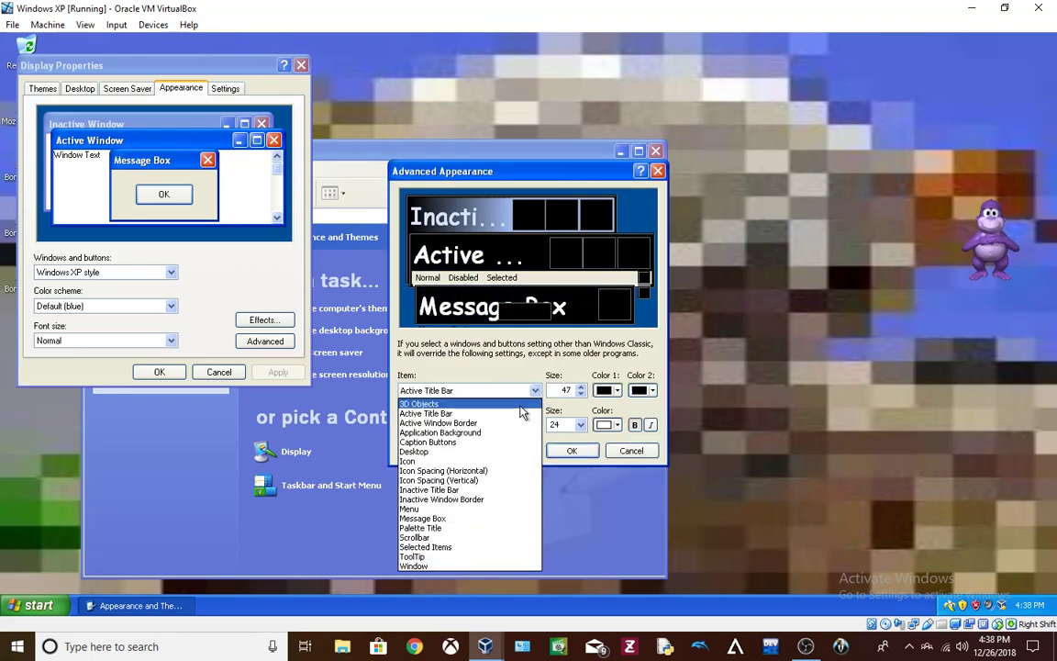
click(520, 404)
click(520, 392)
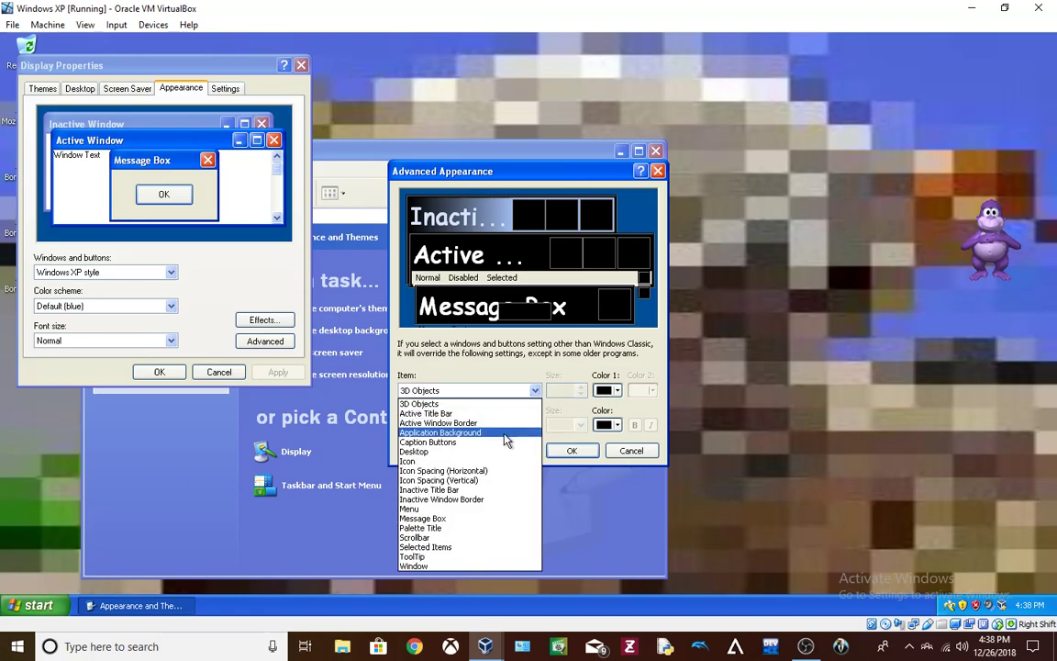
click(478, 489)
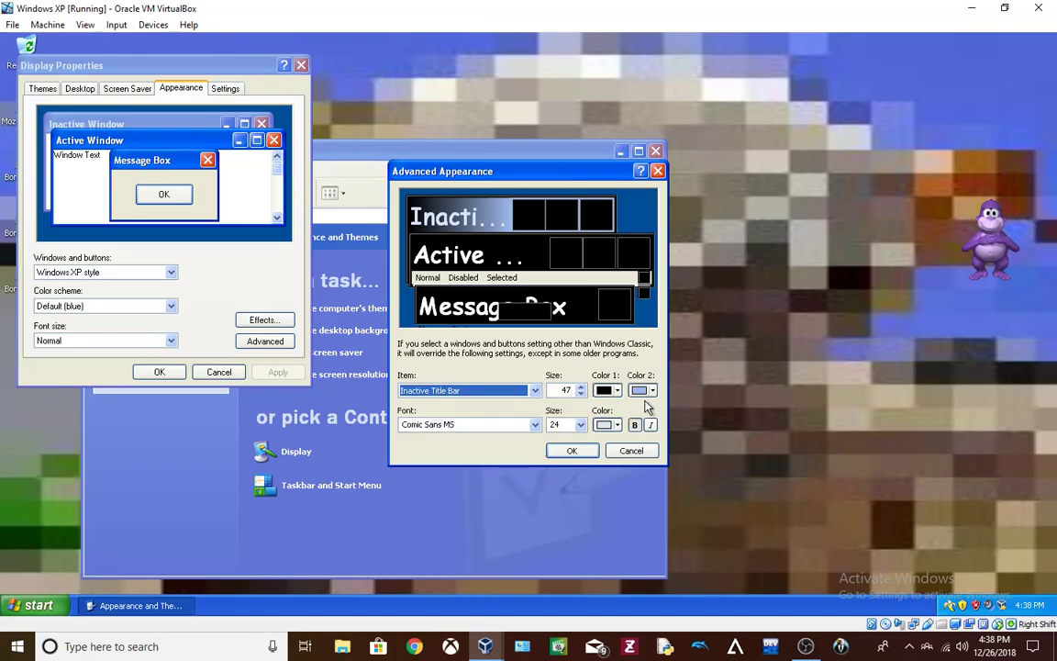
click(645, 391)
click(643, 407)
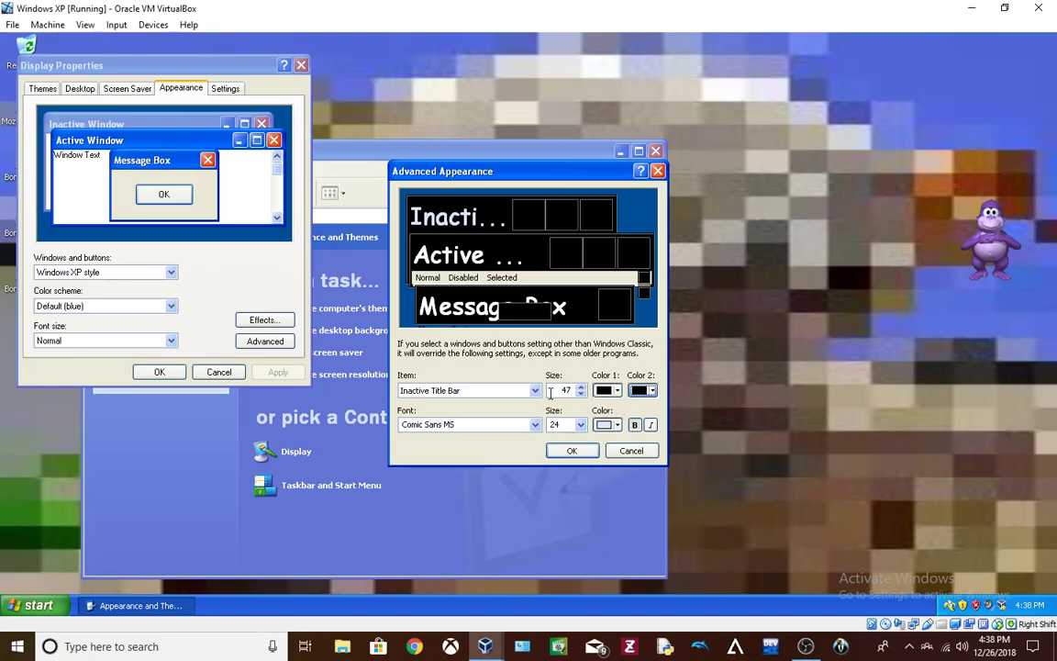
Change the 3D Objects colour to white
click(456, 393)
click(450, 404)
click(610, 390)
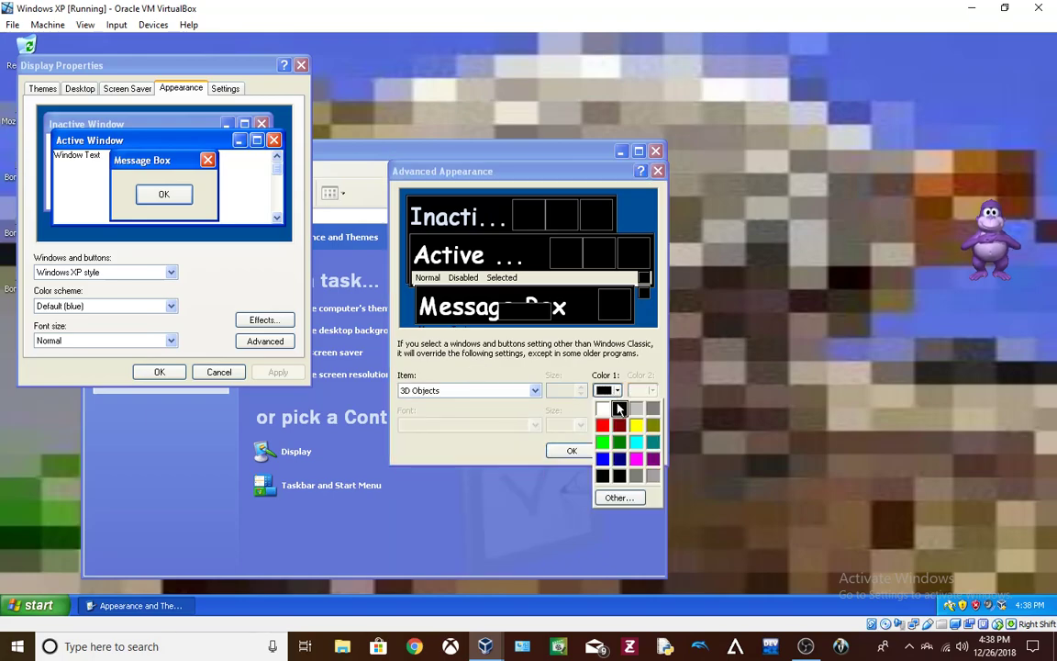
click(603, 408)
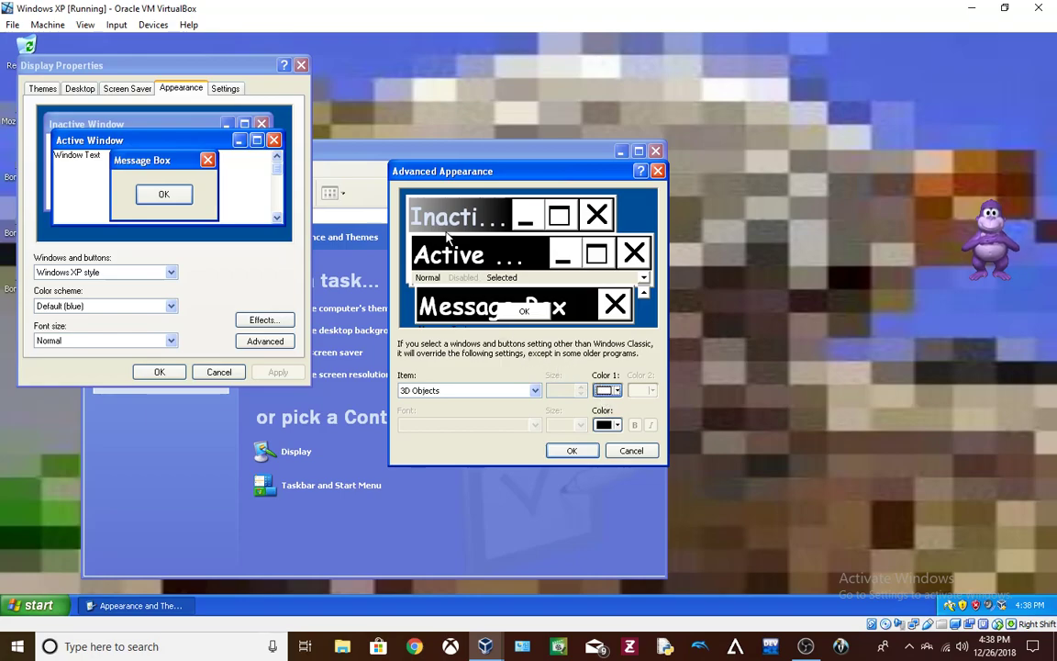
click(536, 391)
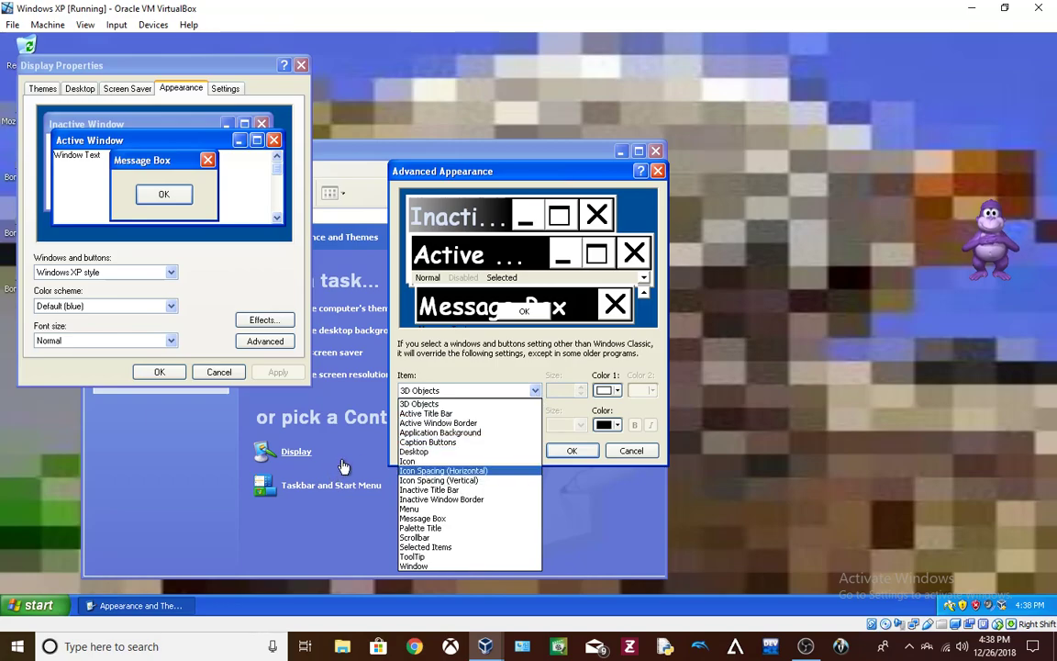
click(628, 459)
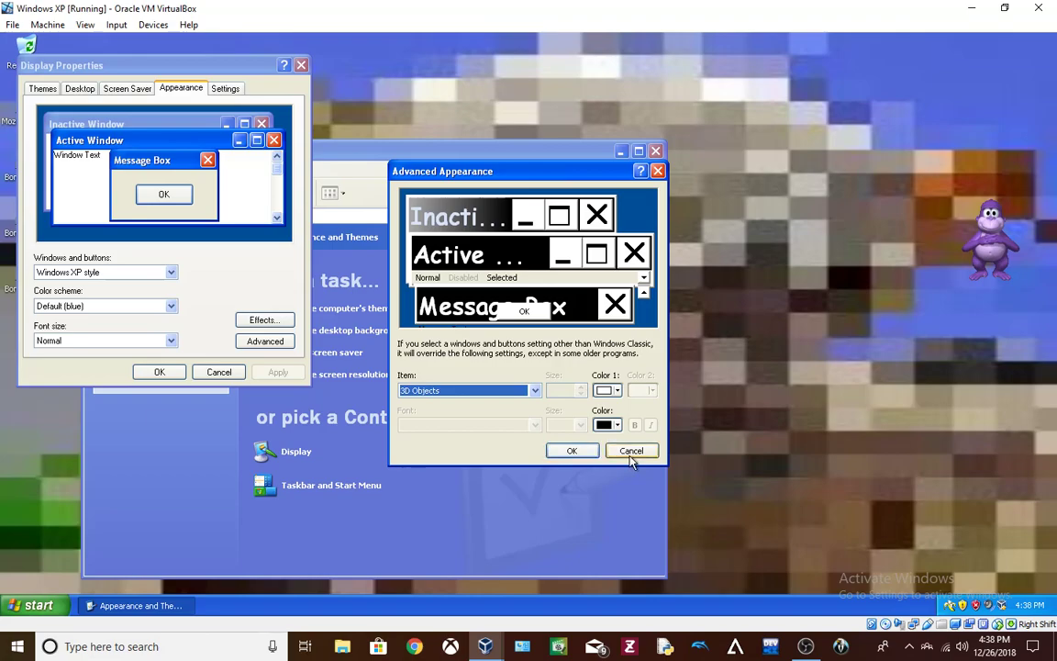
Discard the advanced changes and set windows and buttons to Windows Classic style
click(631, 452)
click(171, 274)
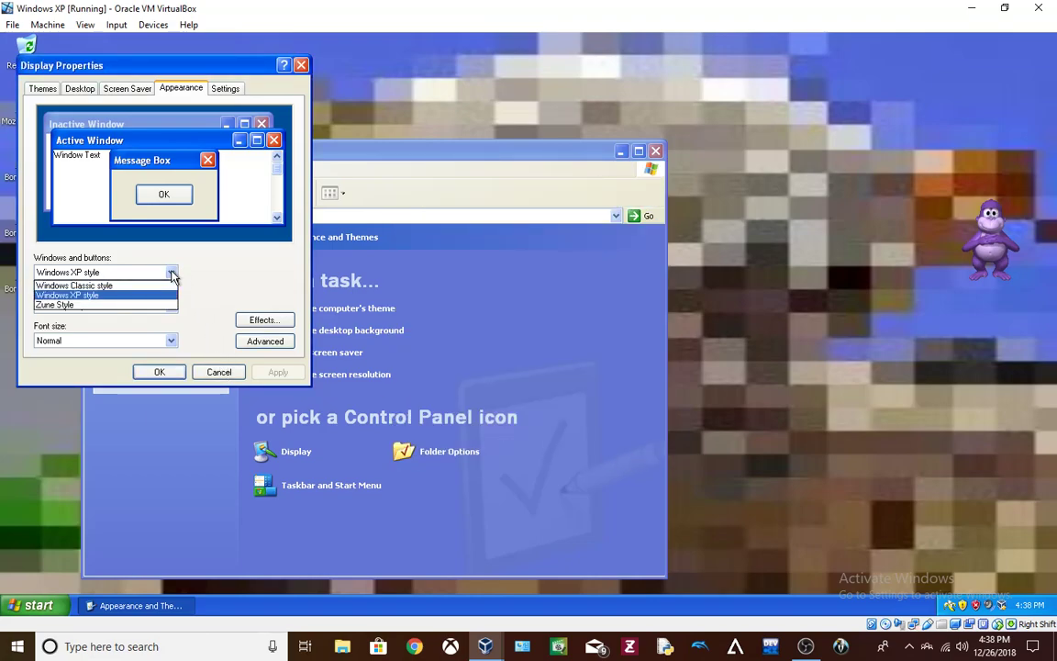
click(158, 304)
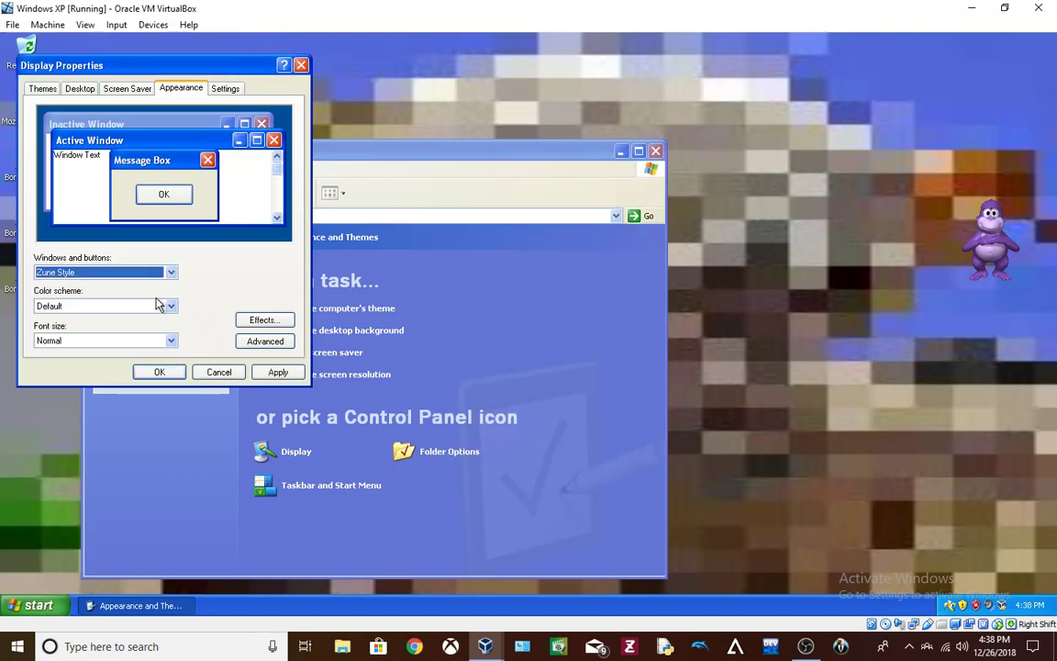
click(171, 274)
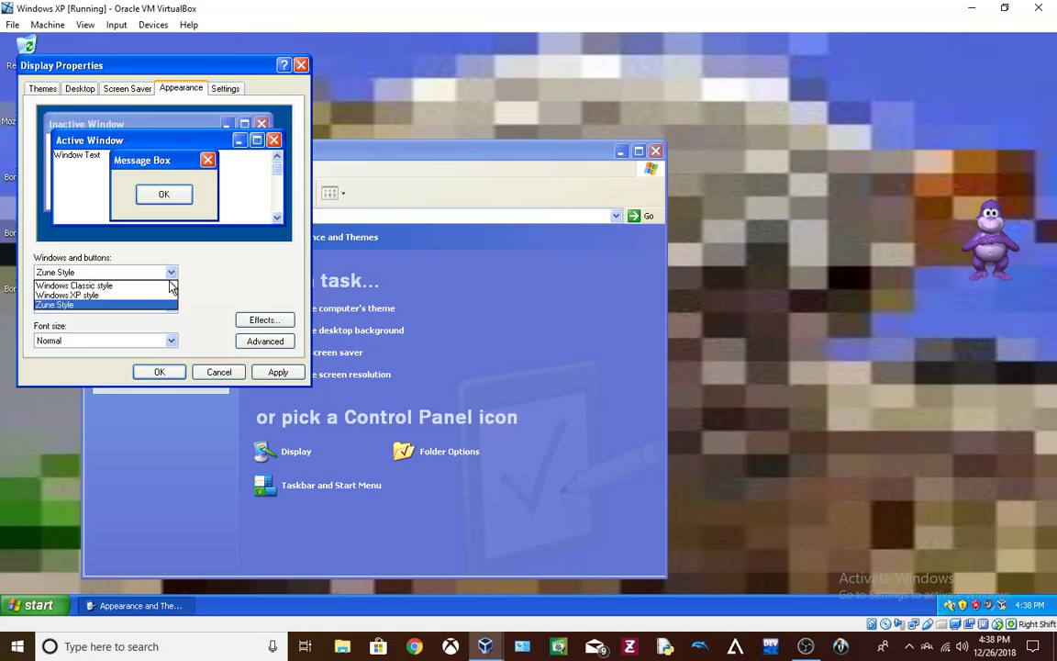
click(165, 286)
click(171, 273)
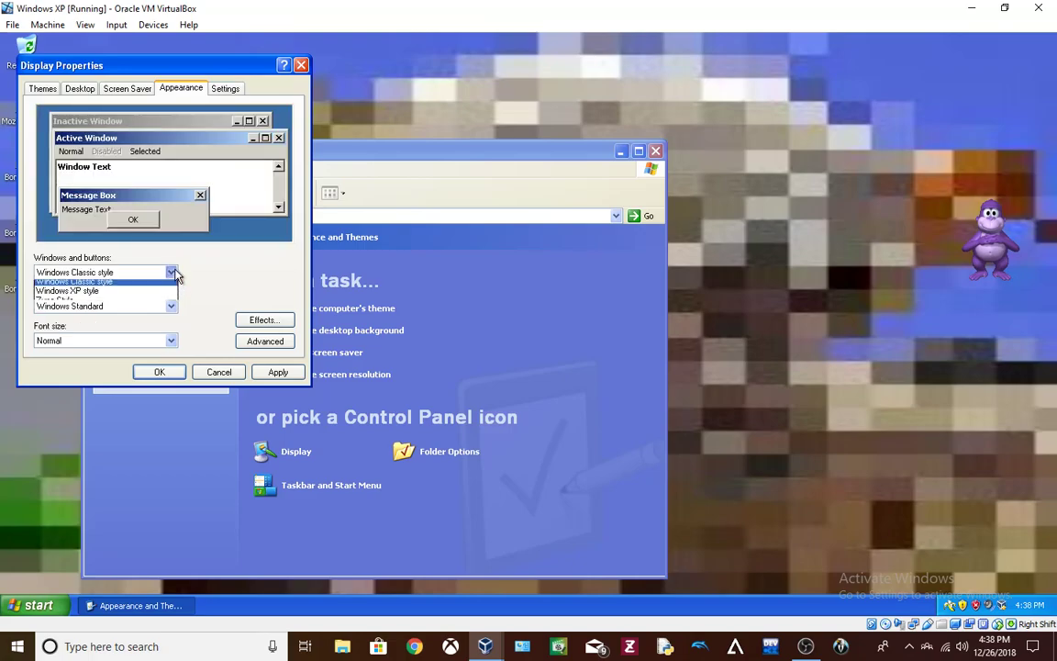
click(161, 285)
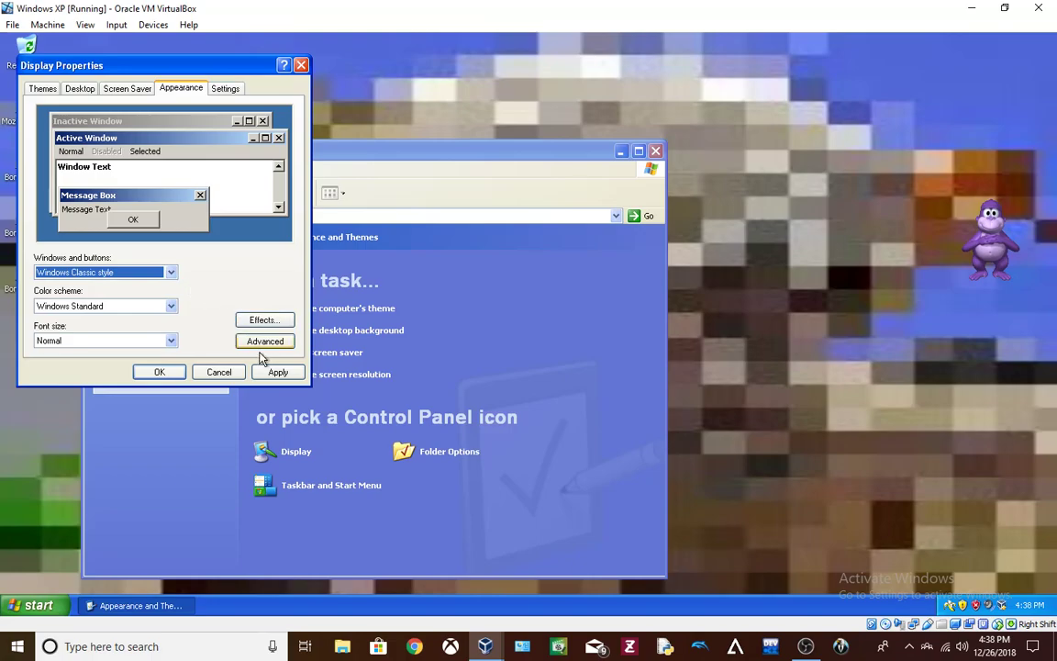
In Advanced Appearance, try black for 3D Objects, then revert it to a light colour
click(261, 343)
click(495, 391)
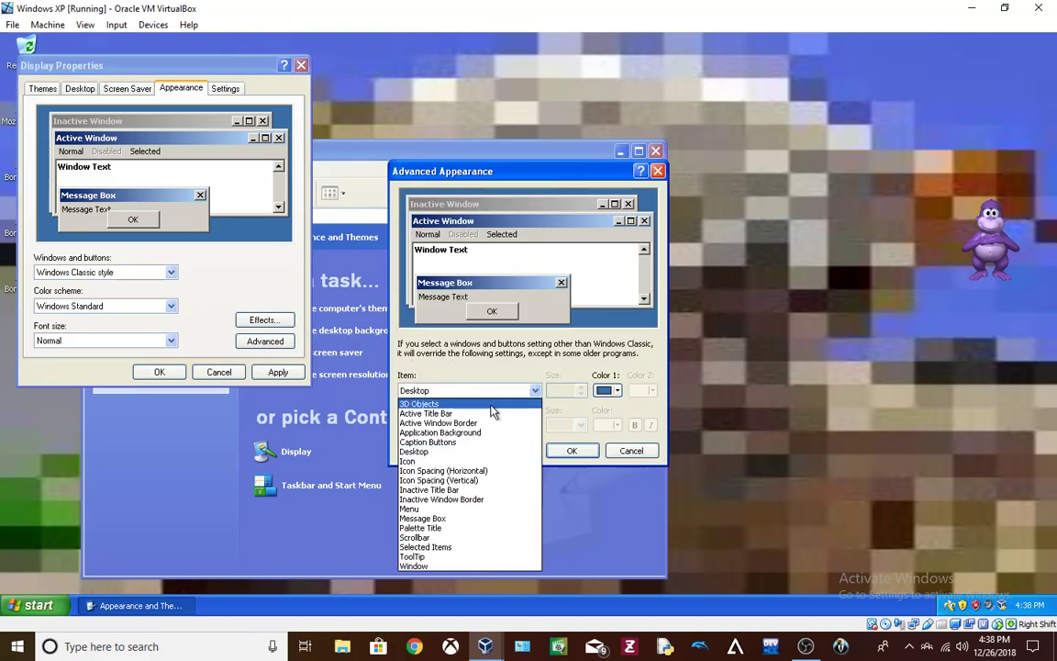
click(483, 404)
click(610, 390)
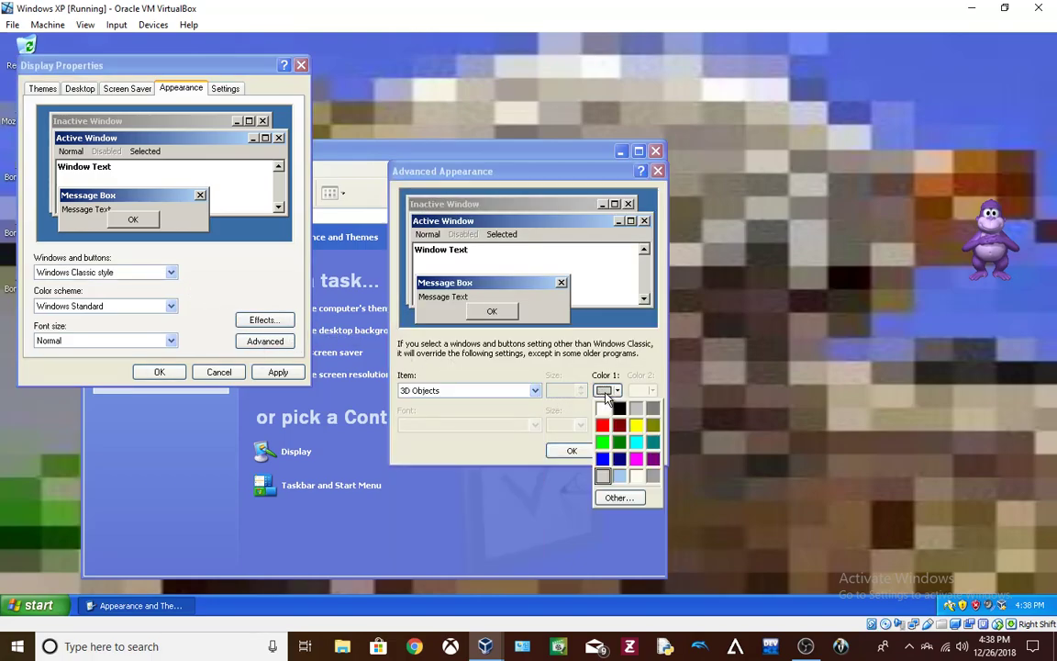
click(619, 410)
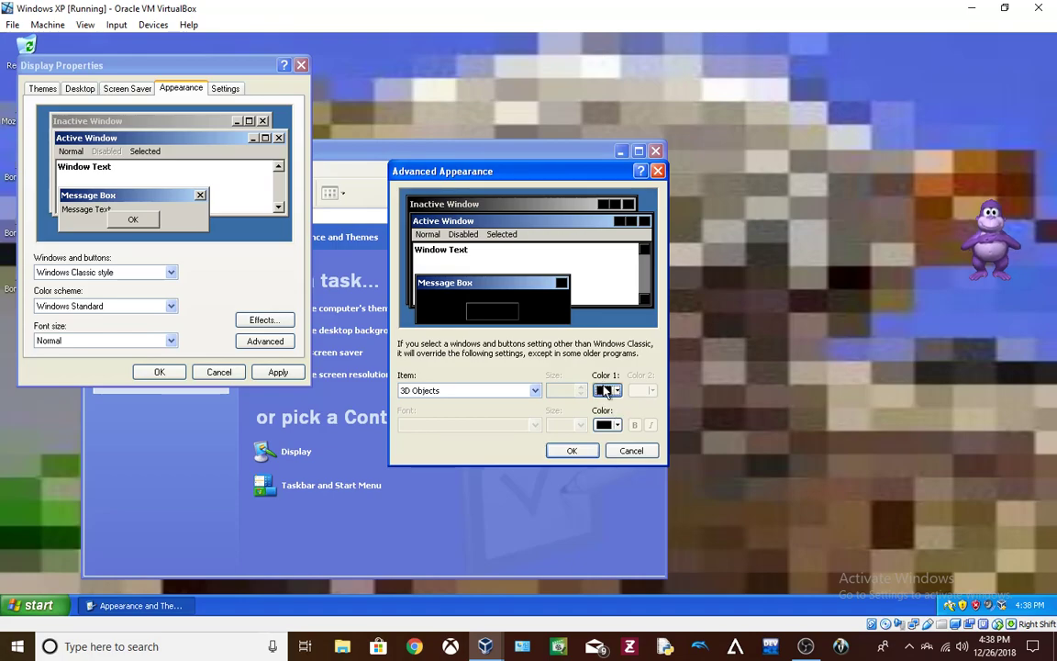
click(613, 392)
click(616, 407)
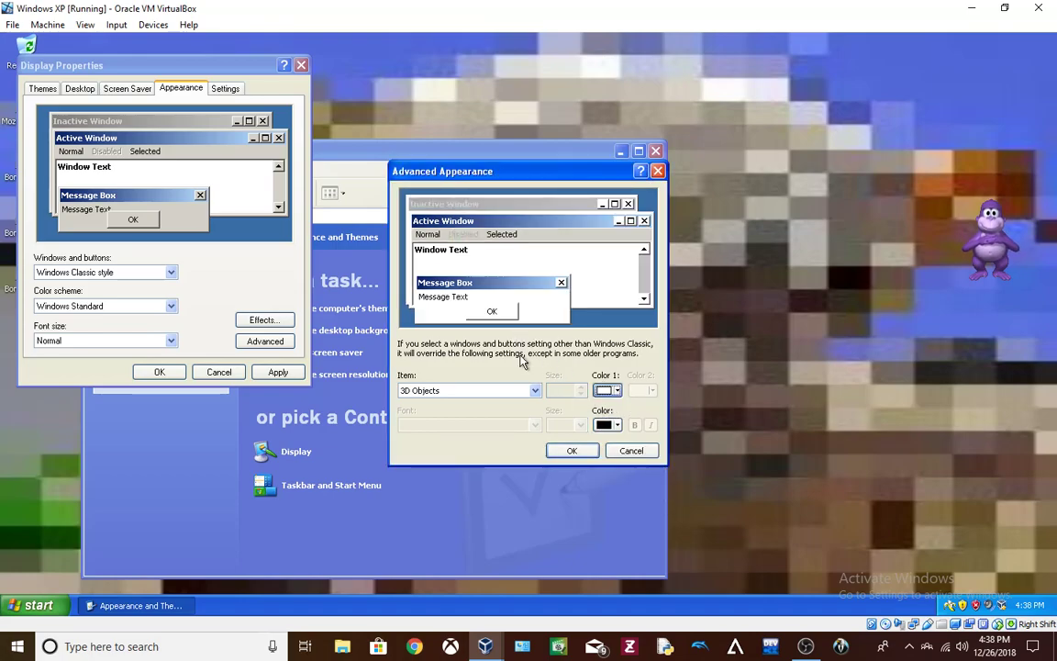
Make both Active Title Bar colours, Color 1 and Color 2, black
click(518, 391)
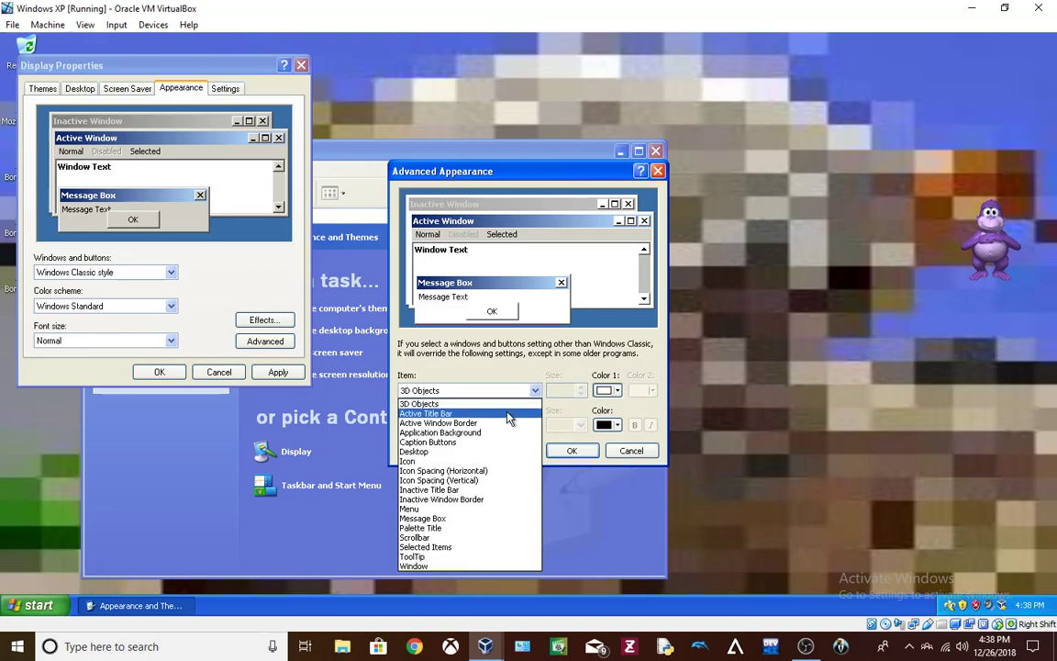
click(459, 414)
click(610, 391)
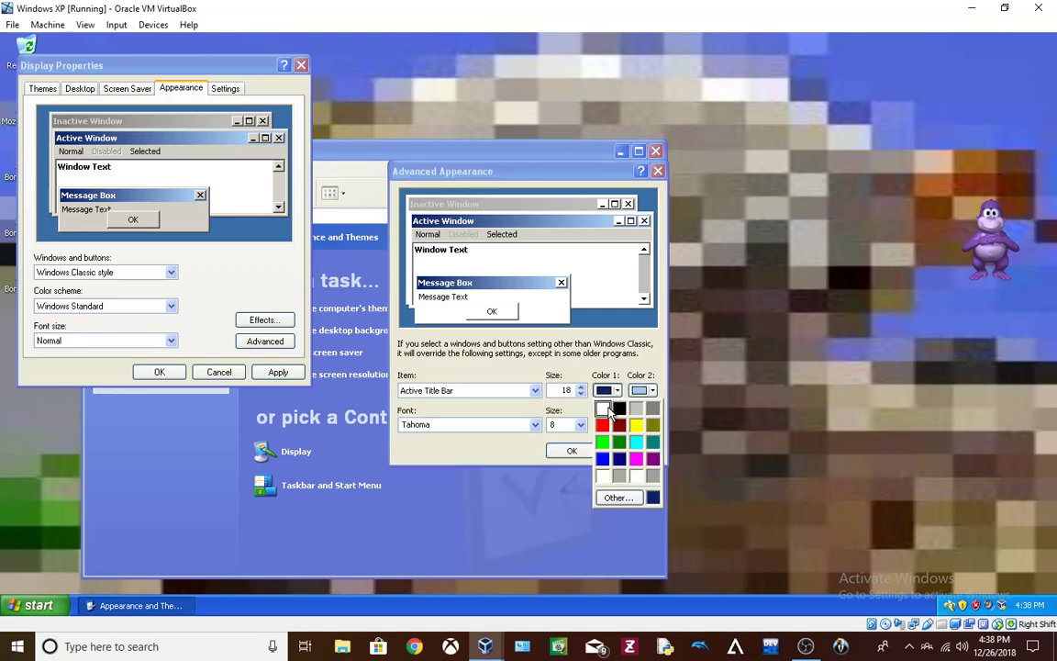
click(618, 411)
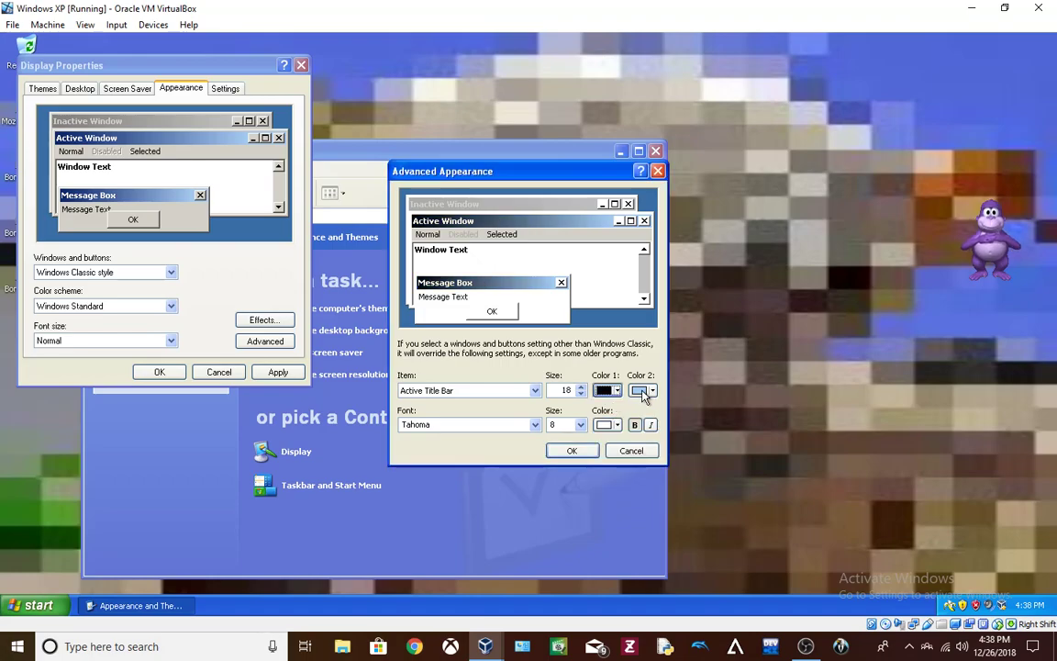
click(641, 390)
click(652, 413)
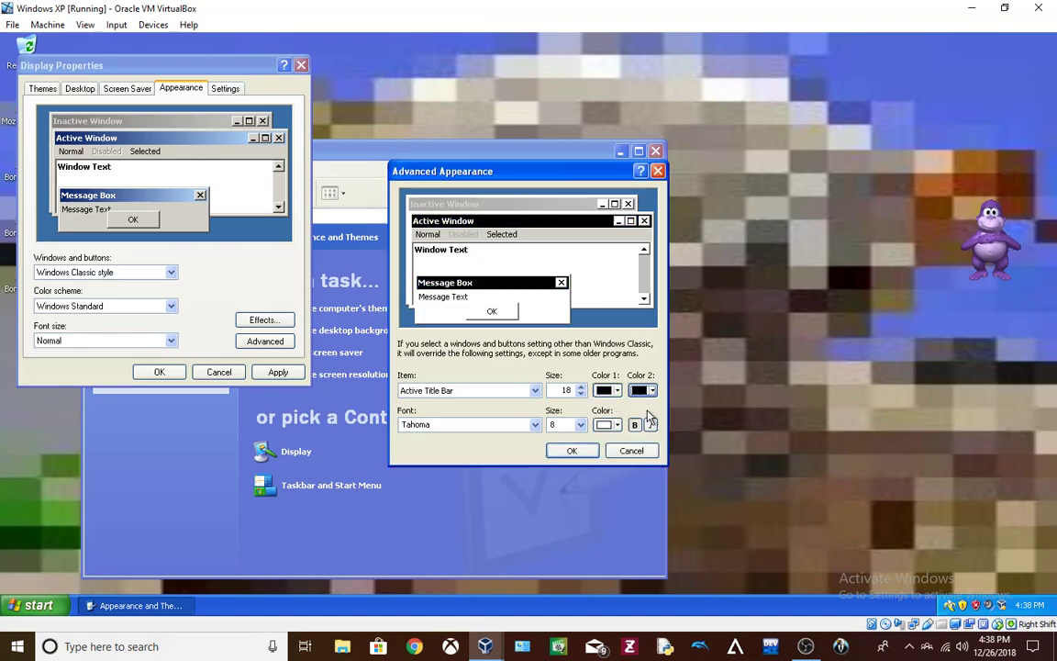
Set the Active Title Bar font to Comic Sans MS at size 24
click(538, 425)
click(459, 241)
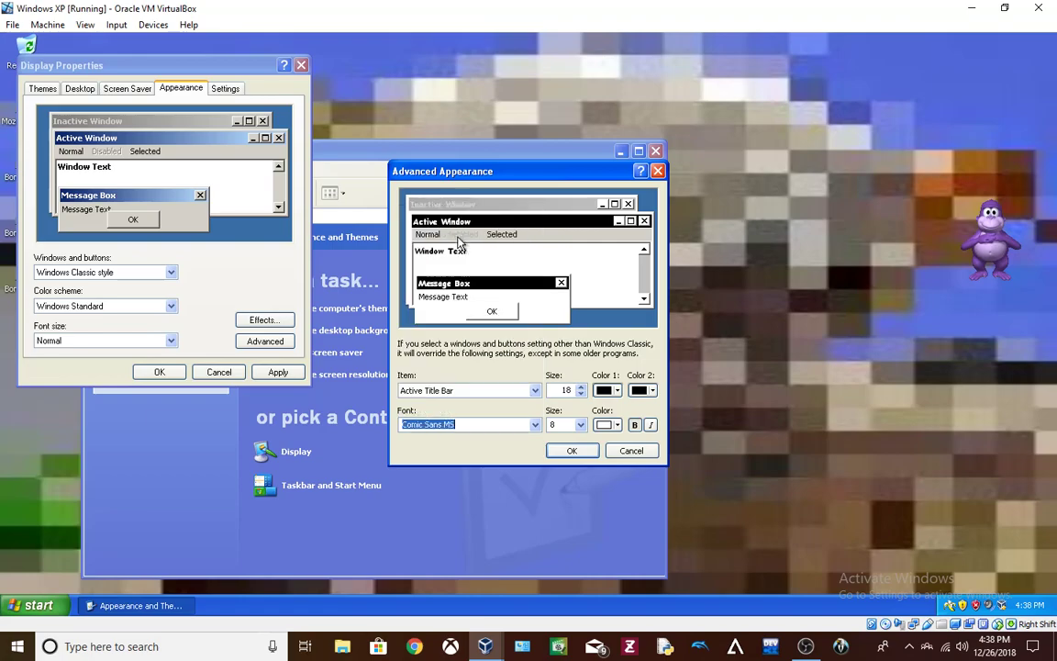
click(566, 425)
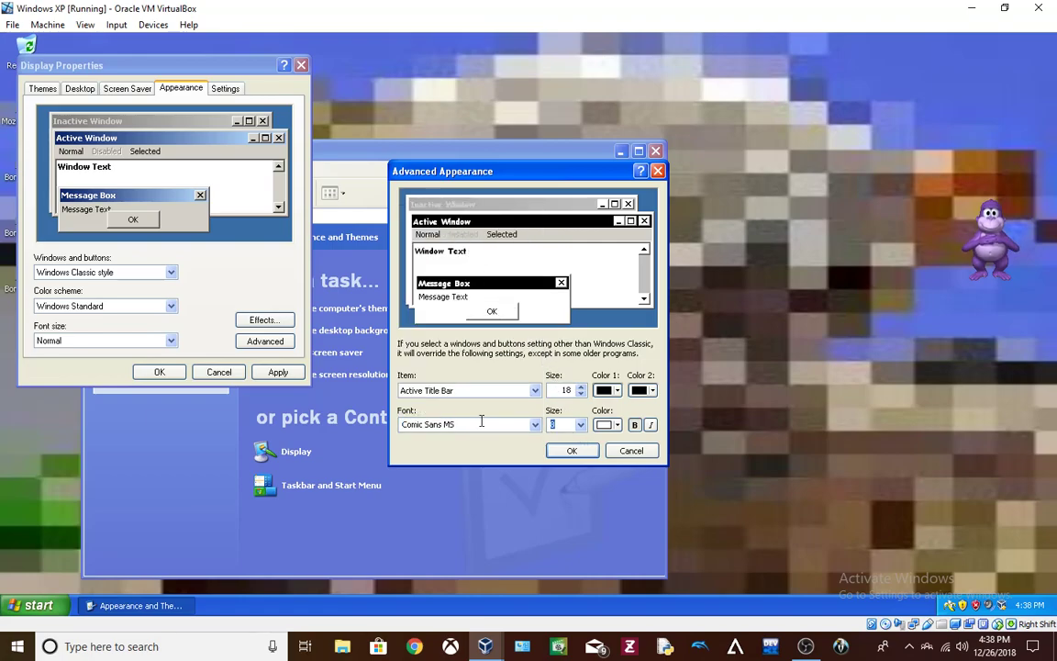
text(24)
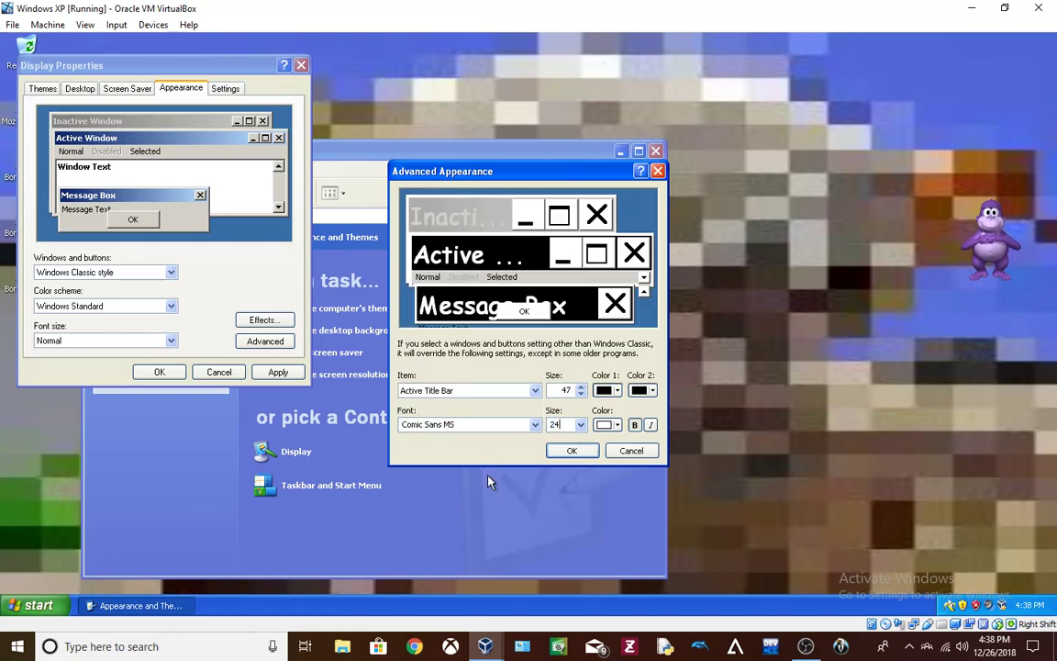
click(534, 424)
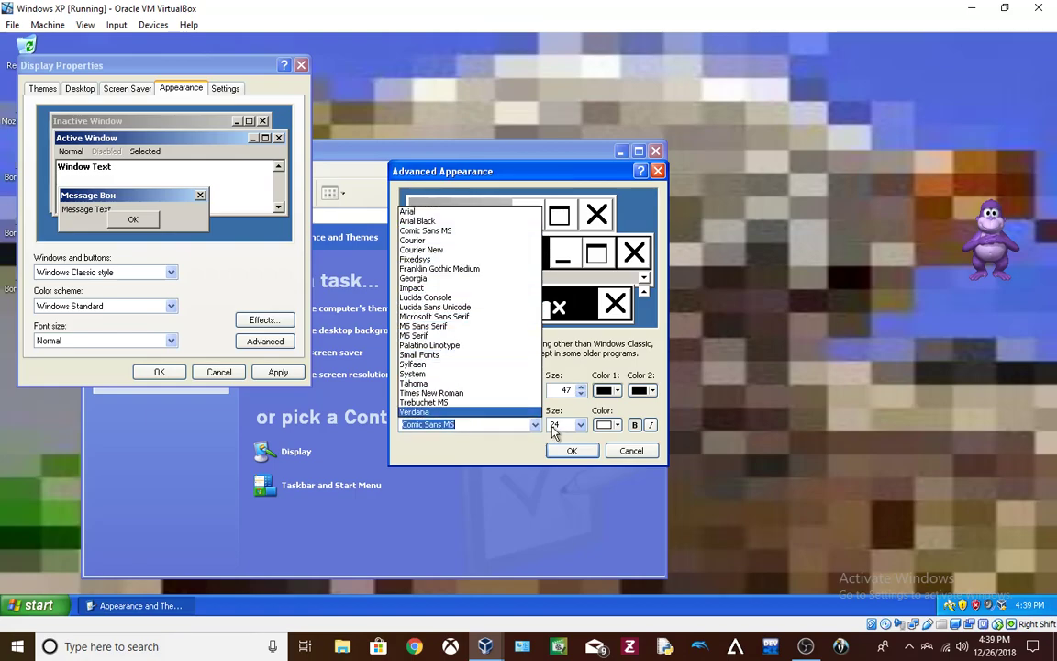
click(554, 433)
click(582, 426)
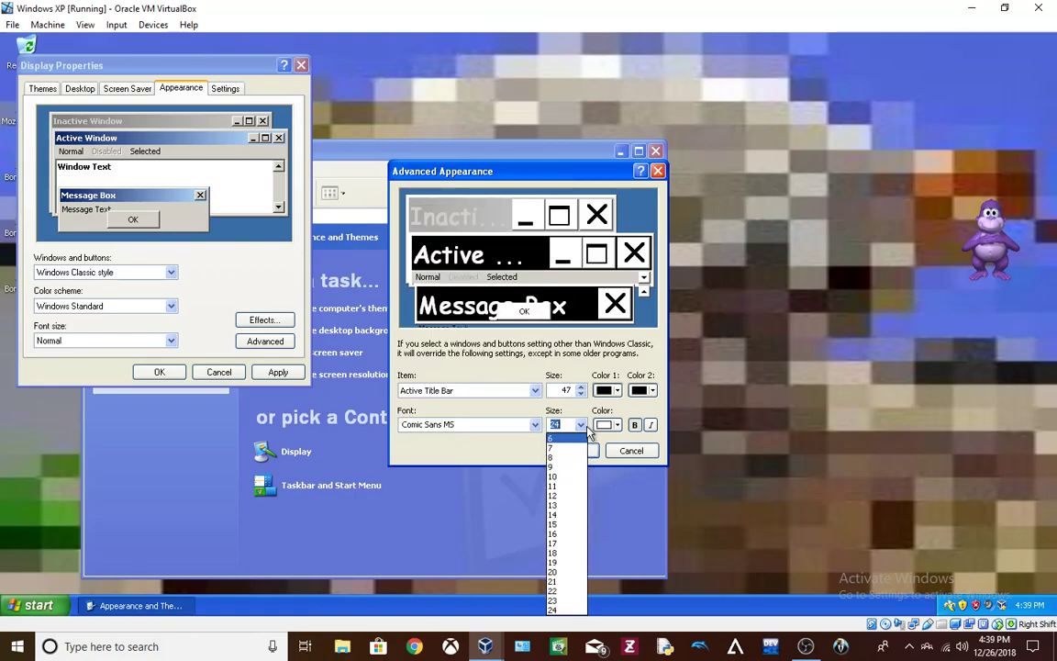
click(582, 426)
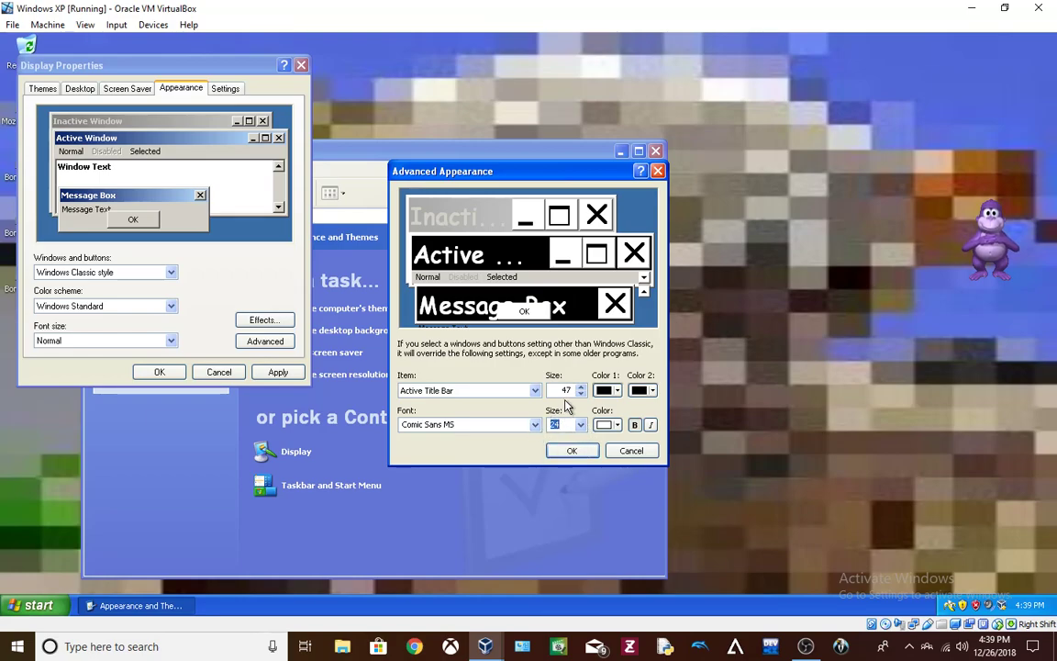
Set the Active Title Bar height to 100, keeping Comic Sans MS as its font
click(578, 392)
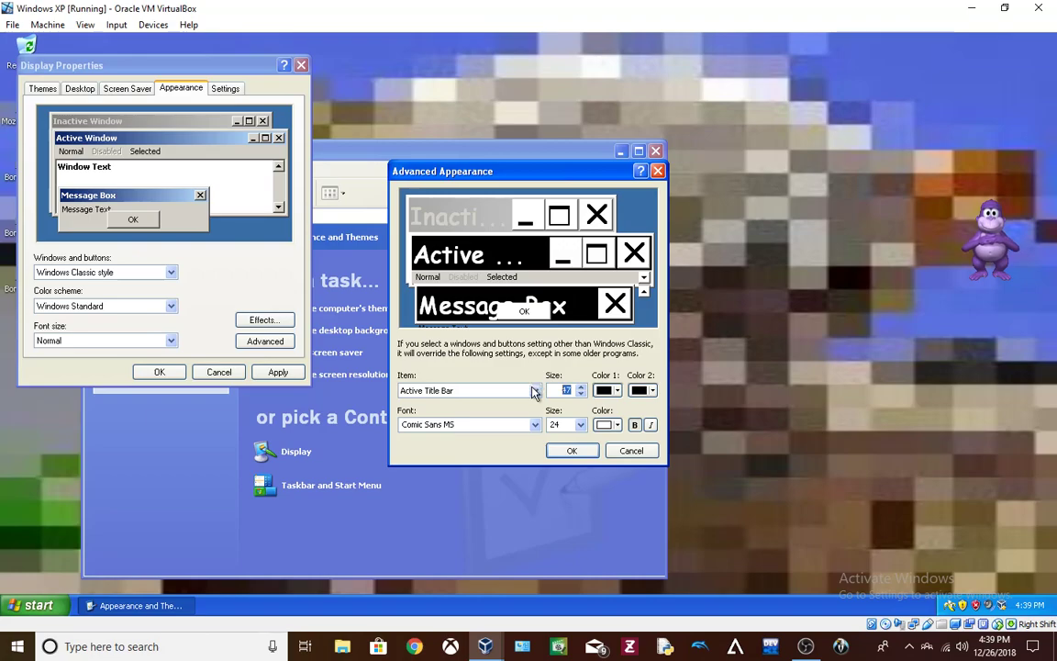
text(70)
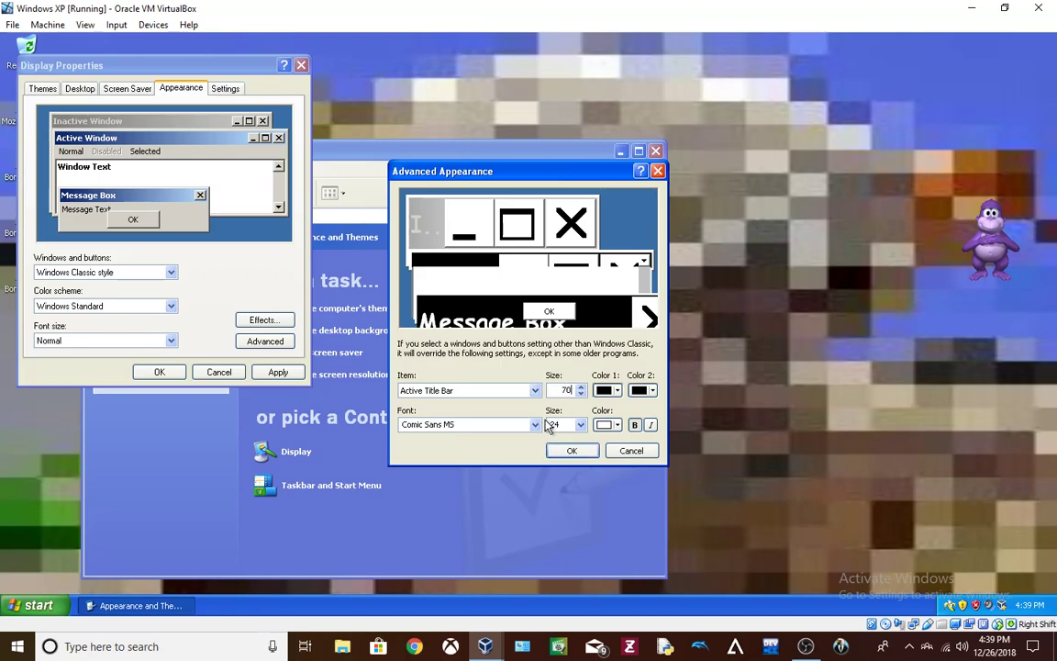
key(BackSpace)
key(BackSpace)
text(100)
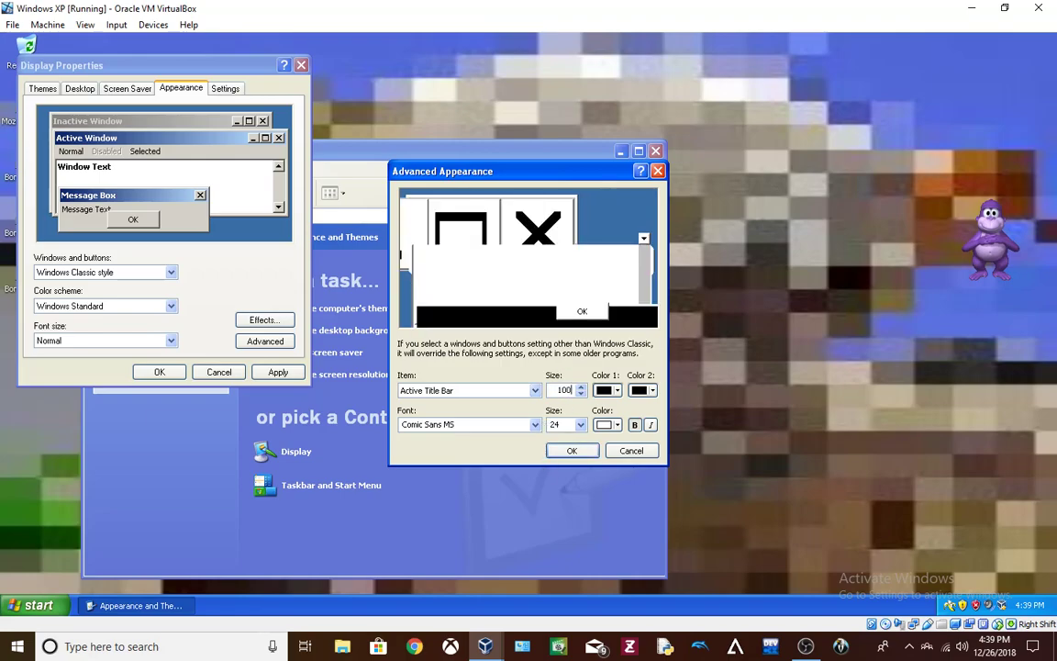
click(535, 424)
click(536, 425)
Give Message Box text size 24 and a new font, then confirm the advanced changes
click(535, 391)
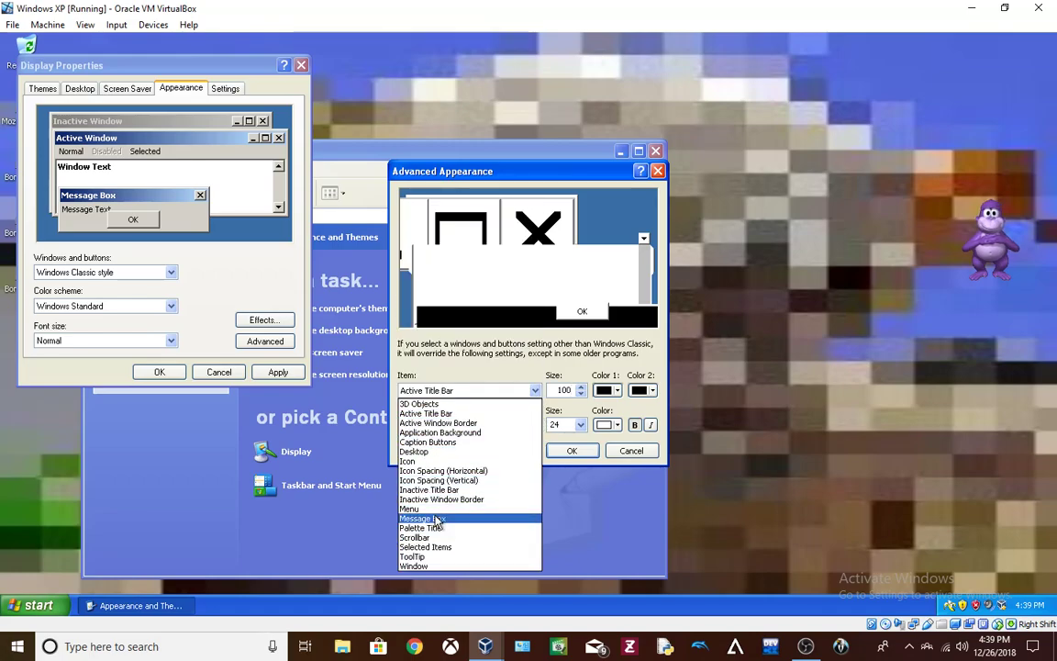
click(495, 518)
click(581, 425)
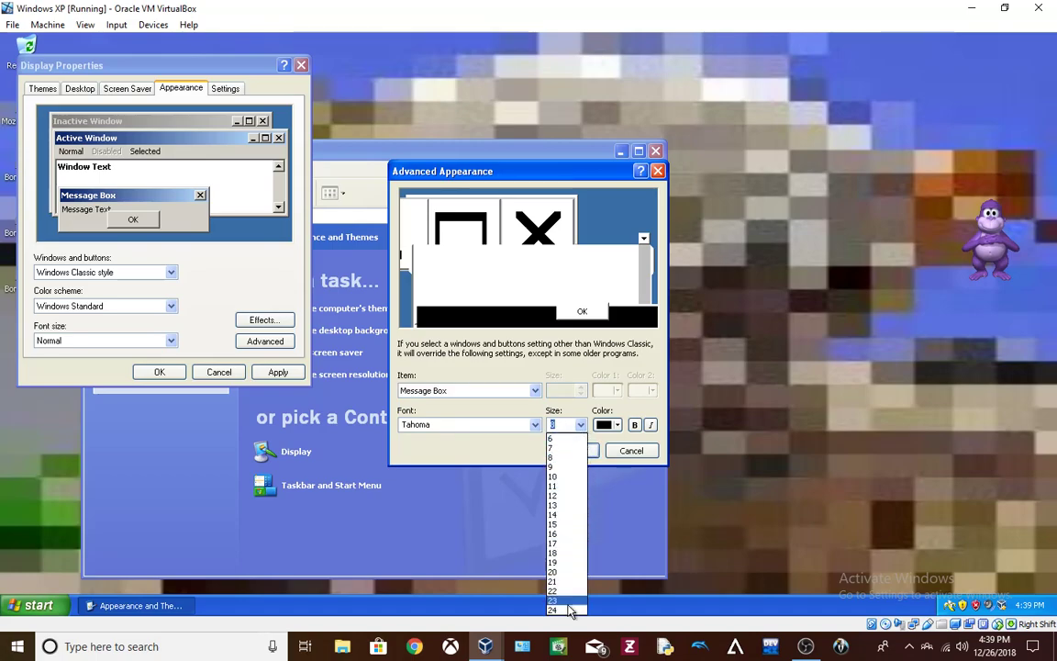
click(566, 610)
click(534, 425)
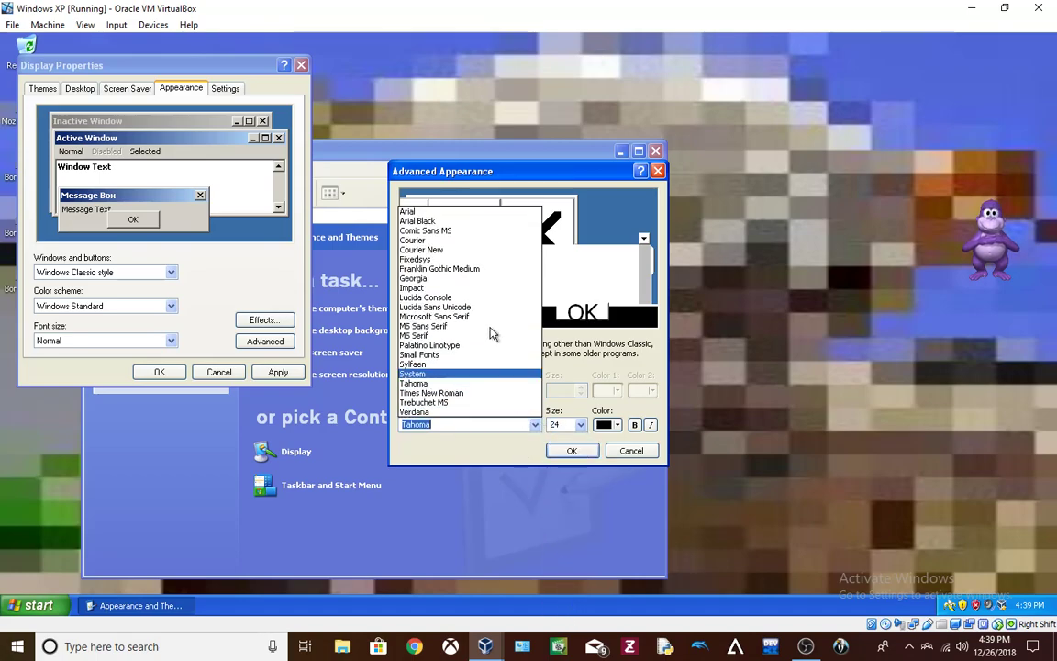
click(457, 297)
click(571, 450)
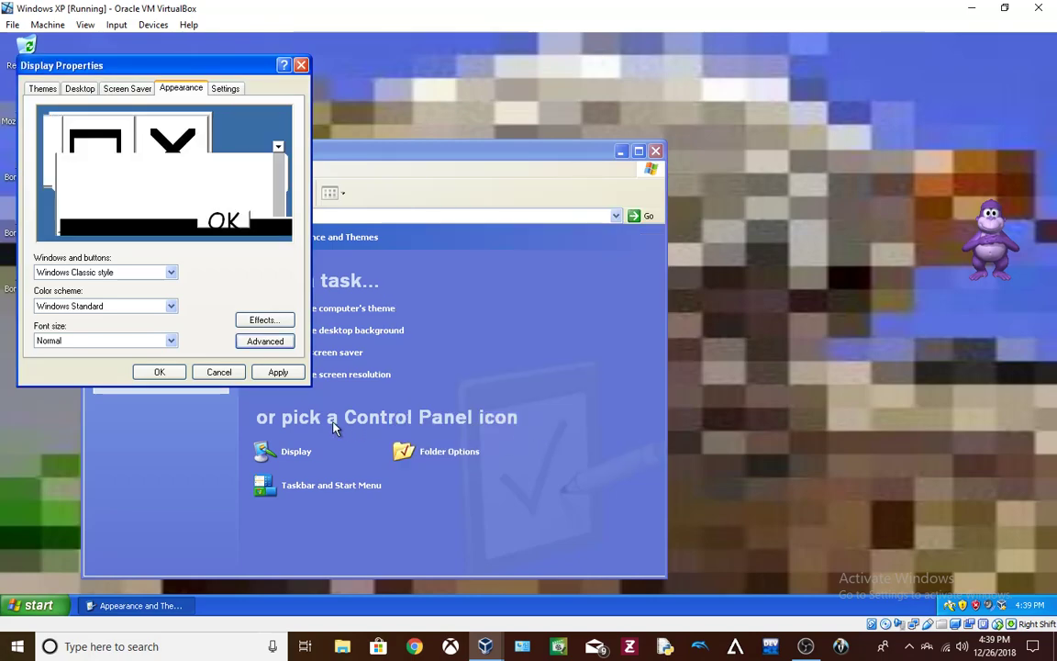
Apply and keep the new appearance, then close the Appearance and Themes window
click(277, 371)
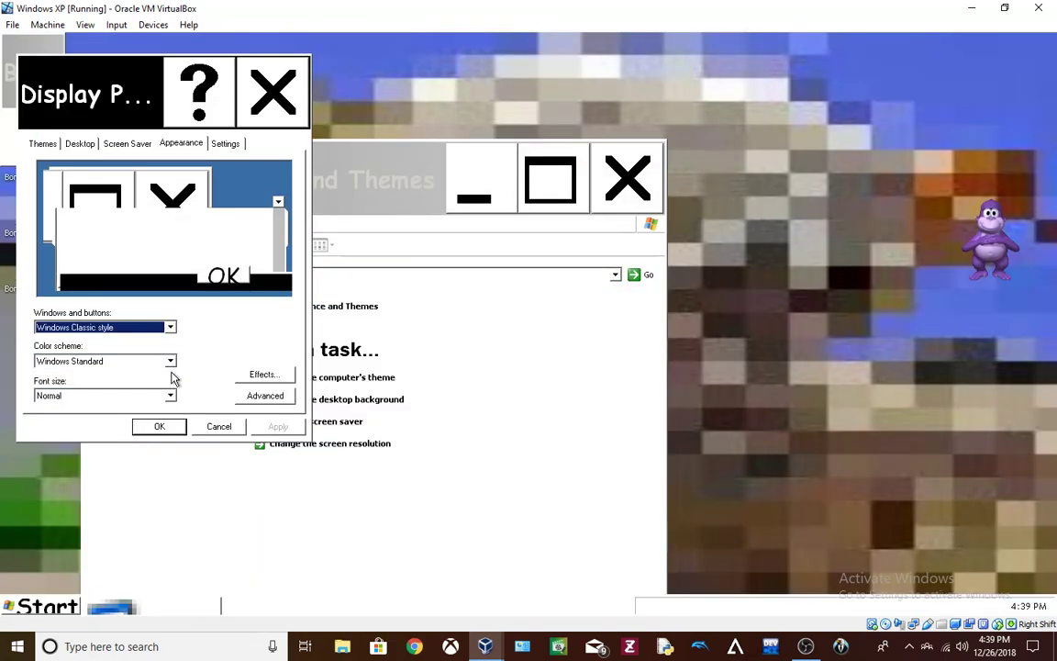
click(175, 429)
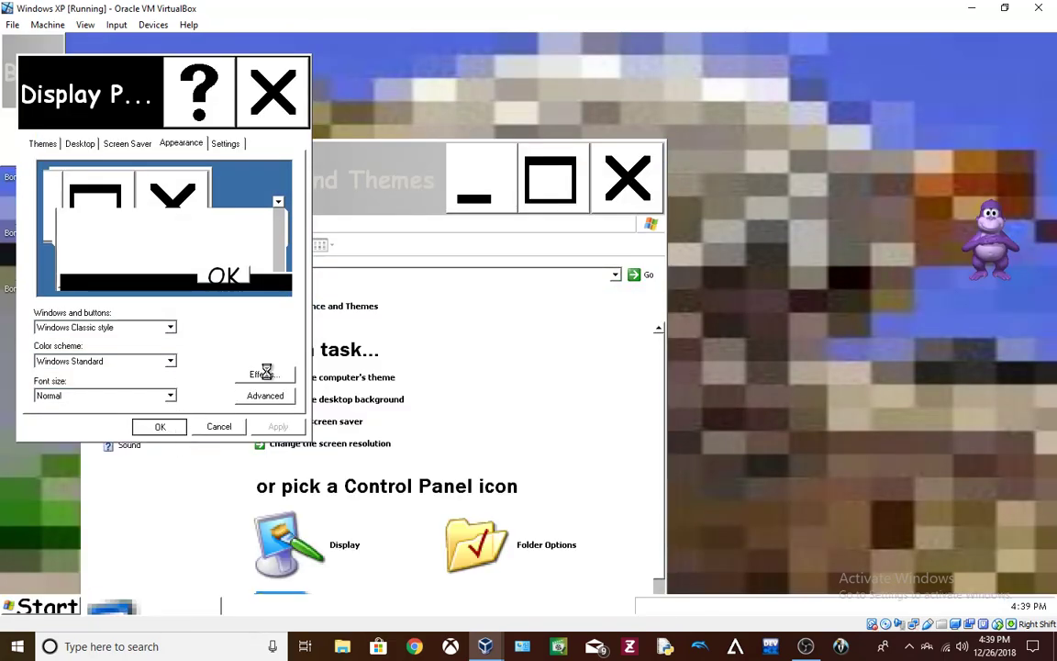
click(538, 198)
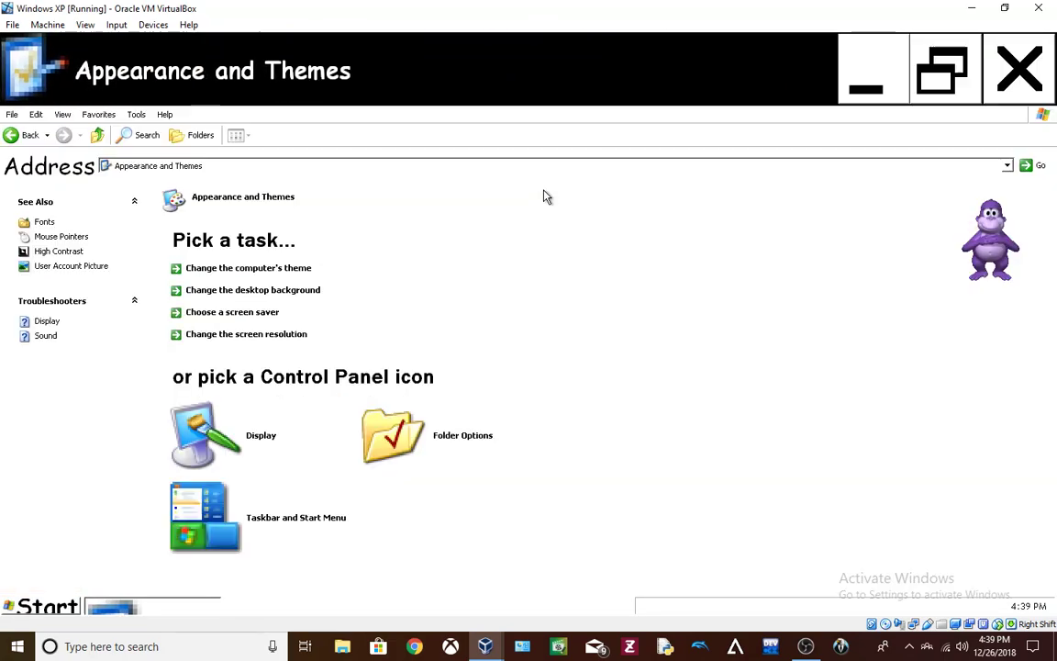
click(1014, 92)
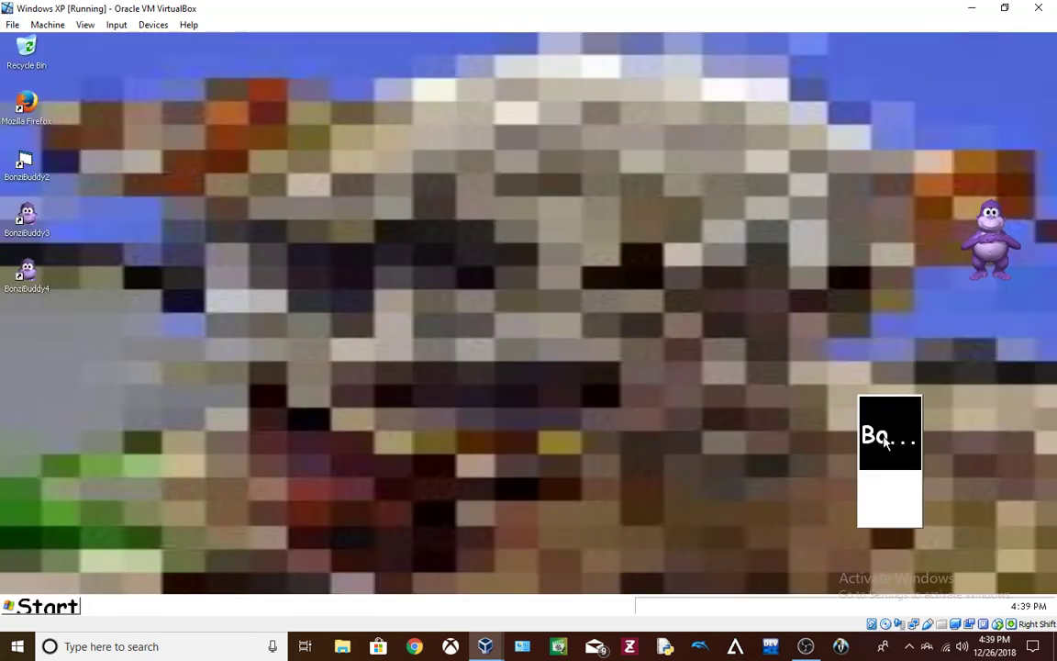
Launch a Command Prompt with 'cmd' from Run and start typing an 'rd' command
click(41, 607)
click(179, 549)
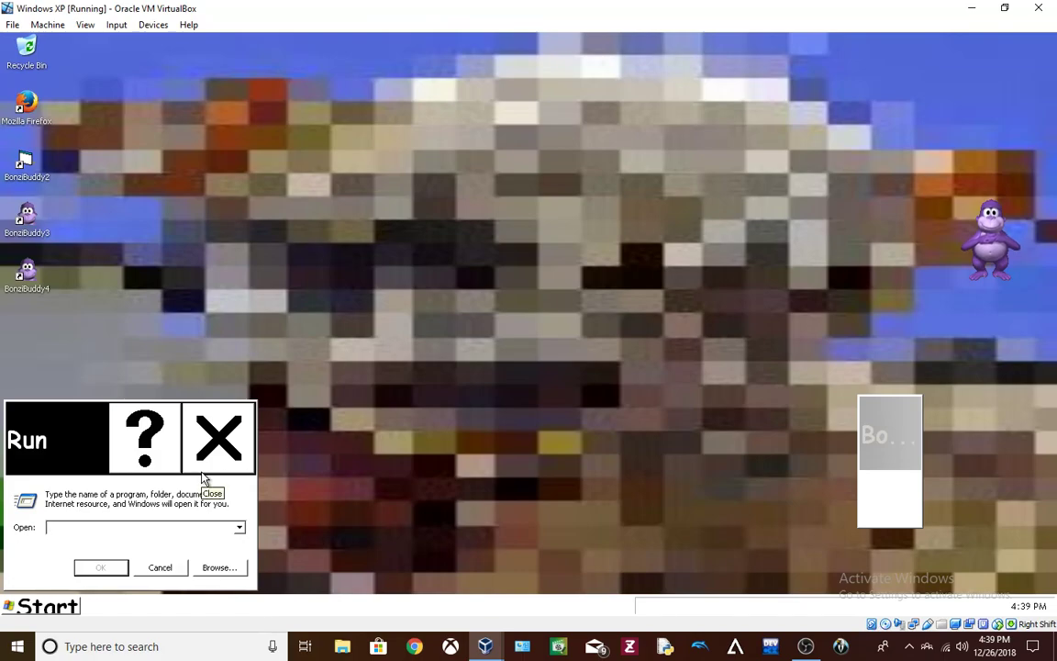
text(cmd)
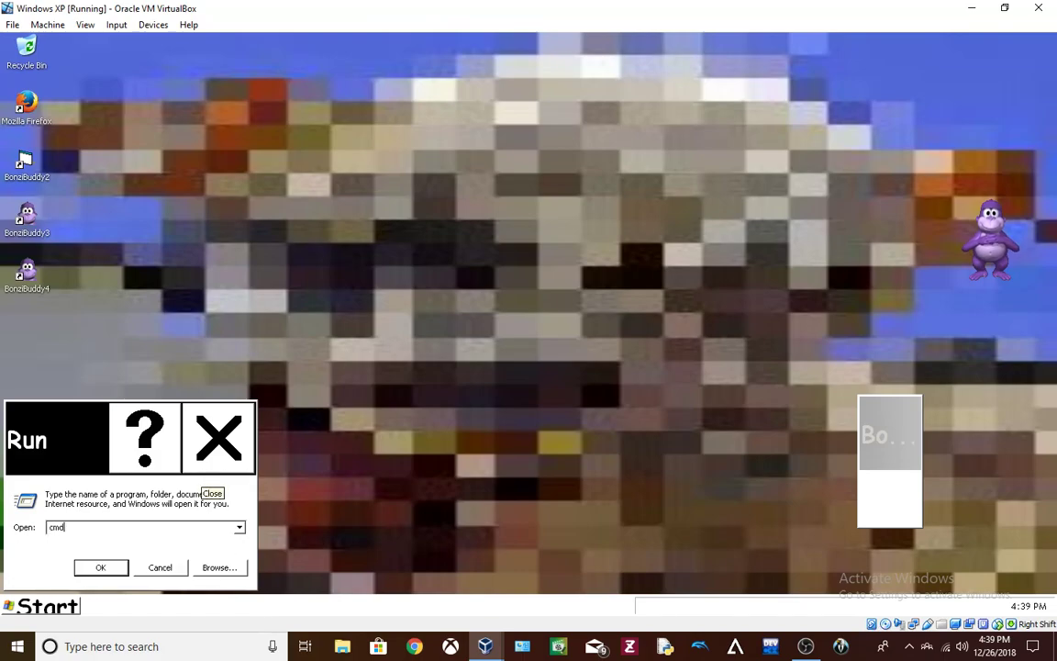
key(Return)
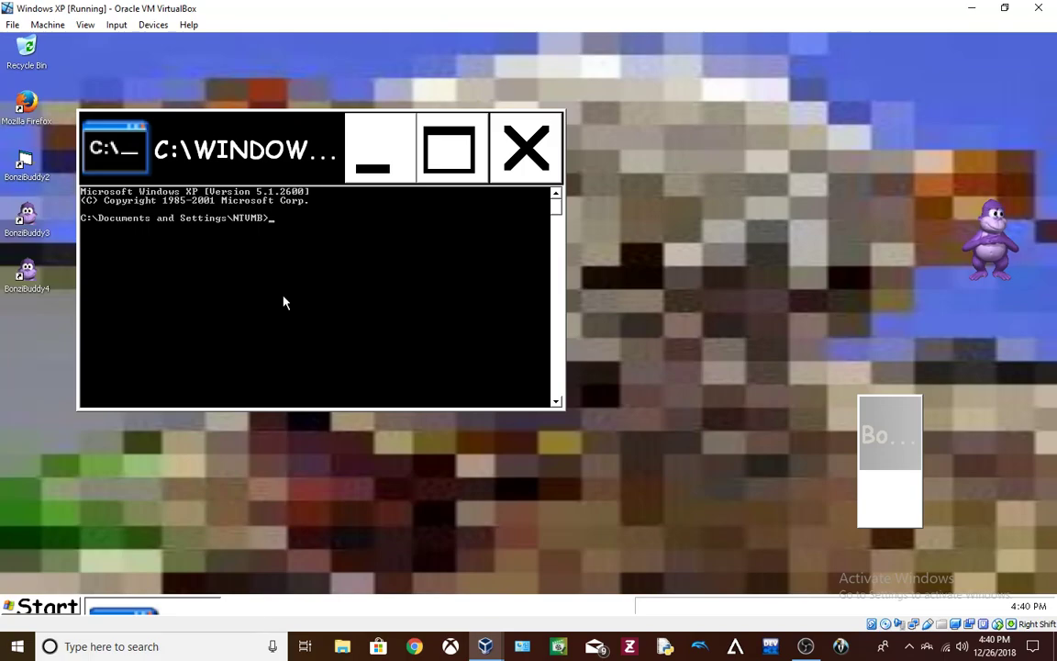
text(rd C:)
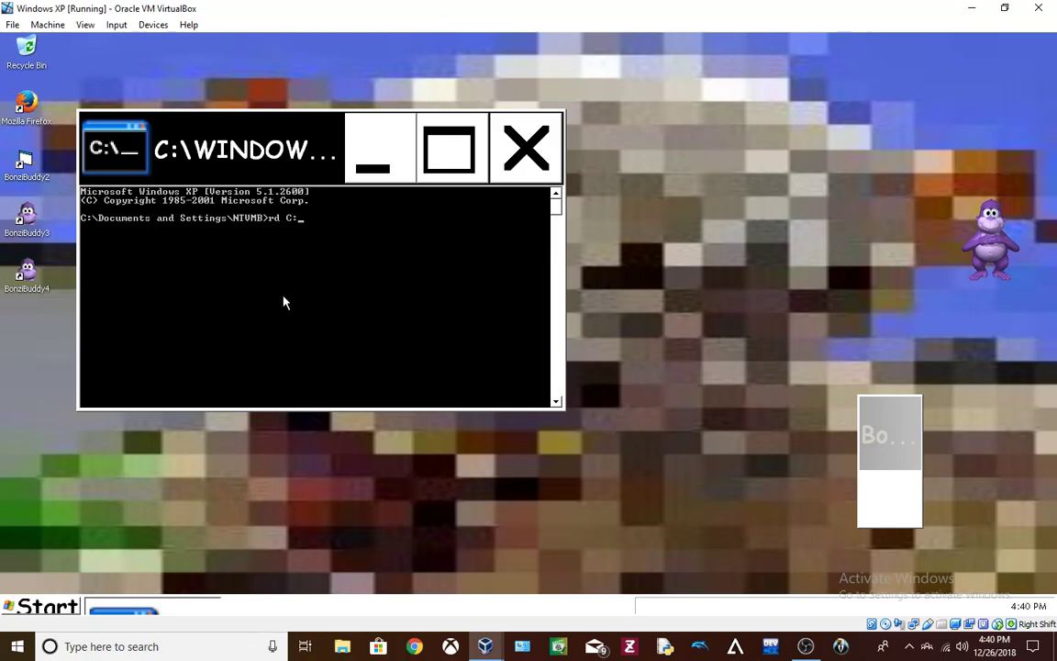
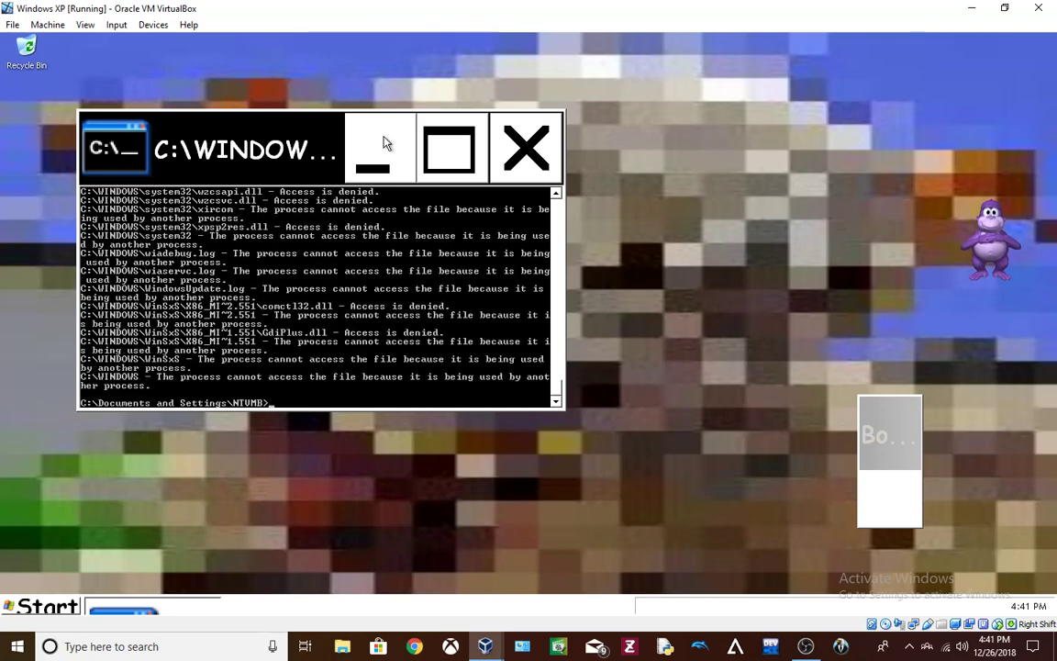
Close the command prompt, cancel both Windows File Protection restores keeping unrecognized files, and open Start
click(536, 163)
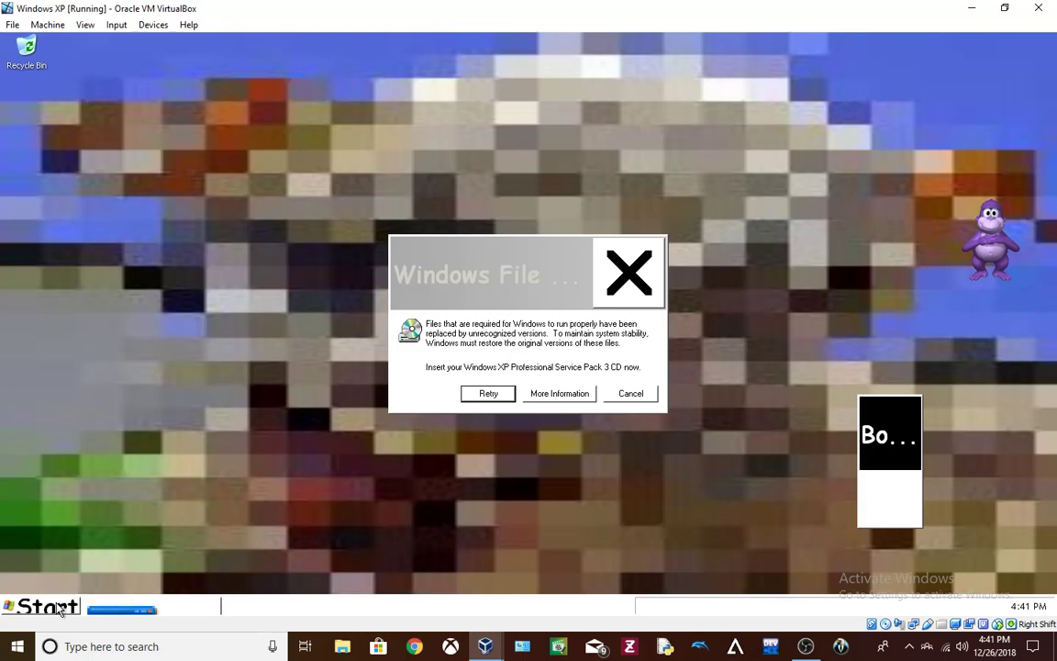
click(630, 393)
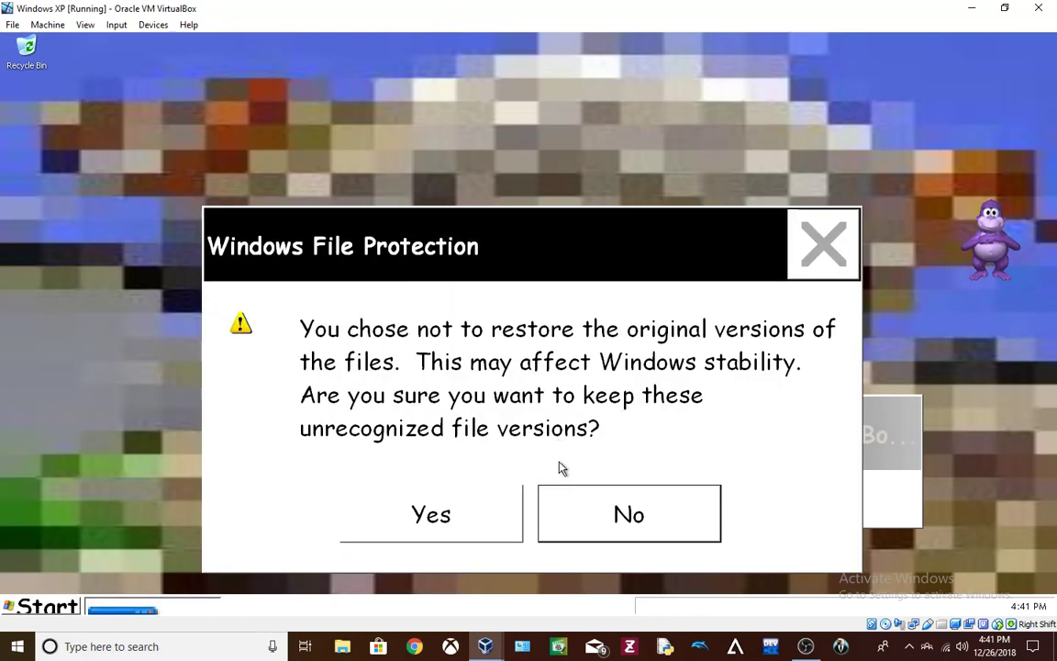
click(462, 508)
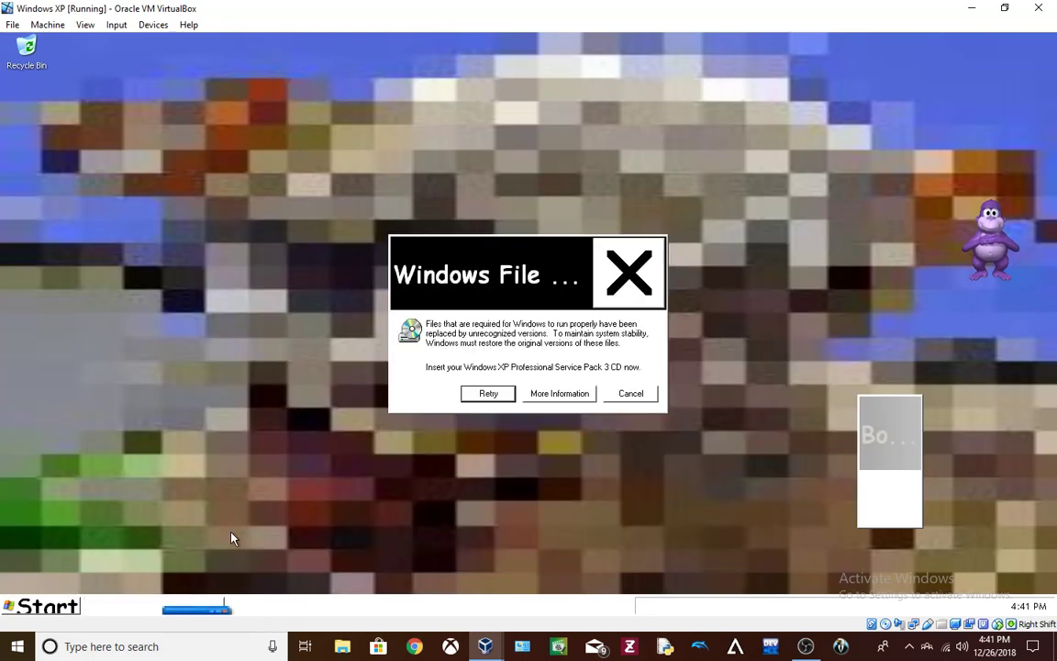
click(632, 402)
click(437, 520)
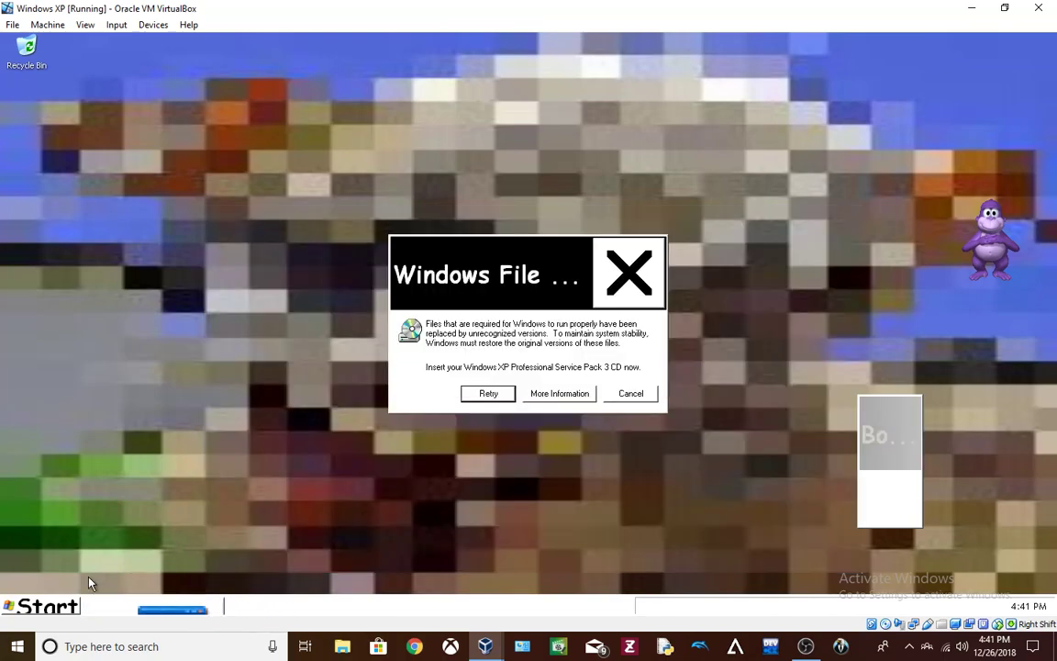
click(36, 608)
click(234, 584)
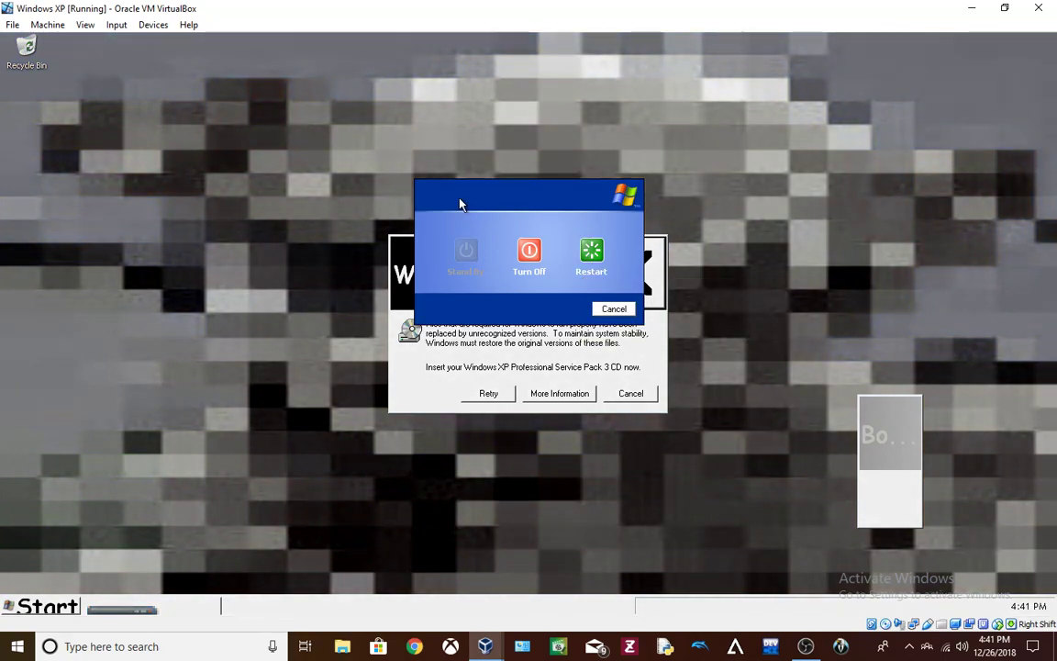
click(592, 253)
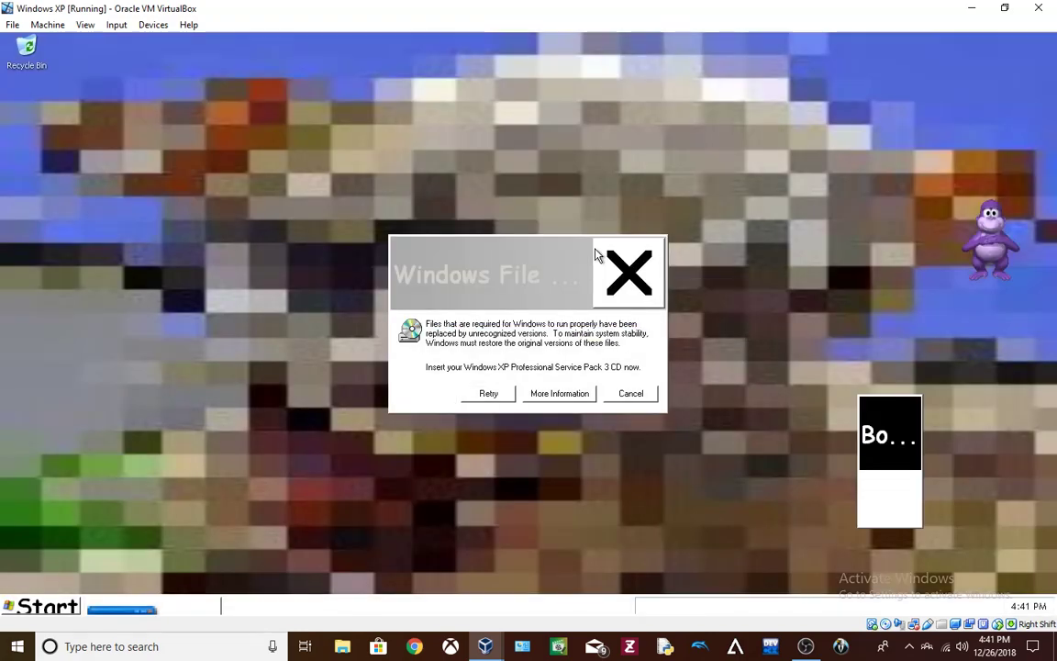
click(133, 610)
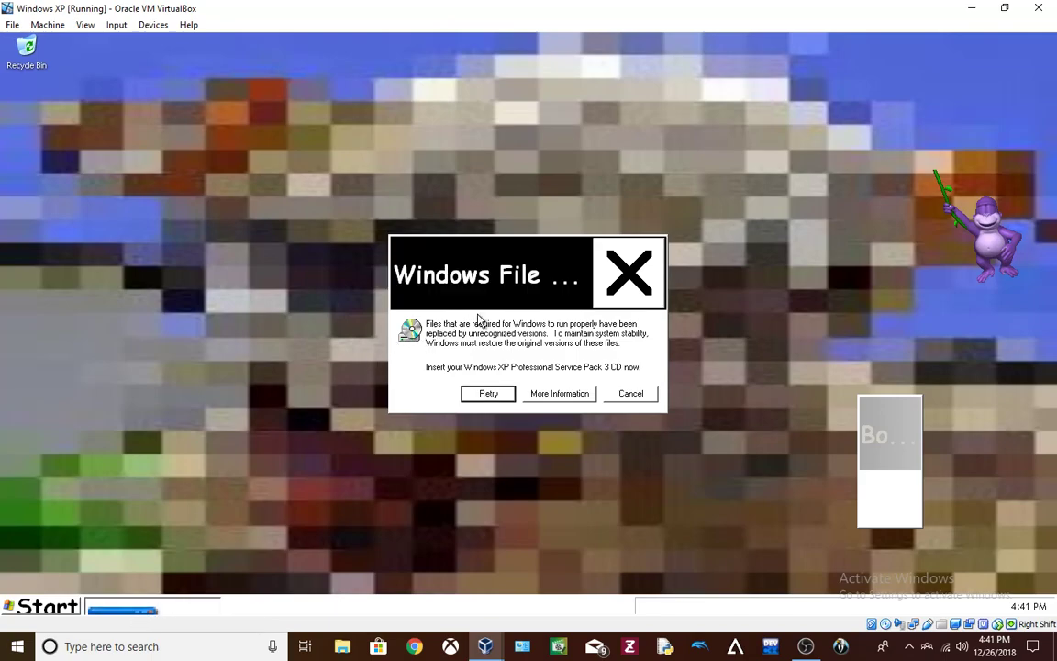
click(630, 393)
click(401, 528)
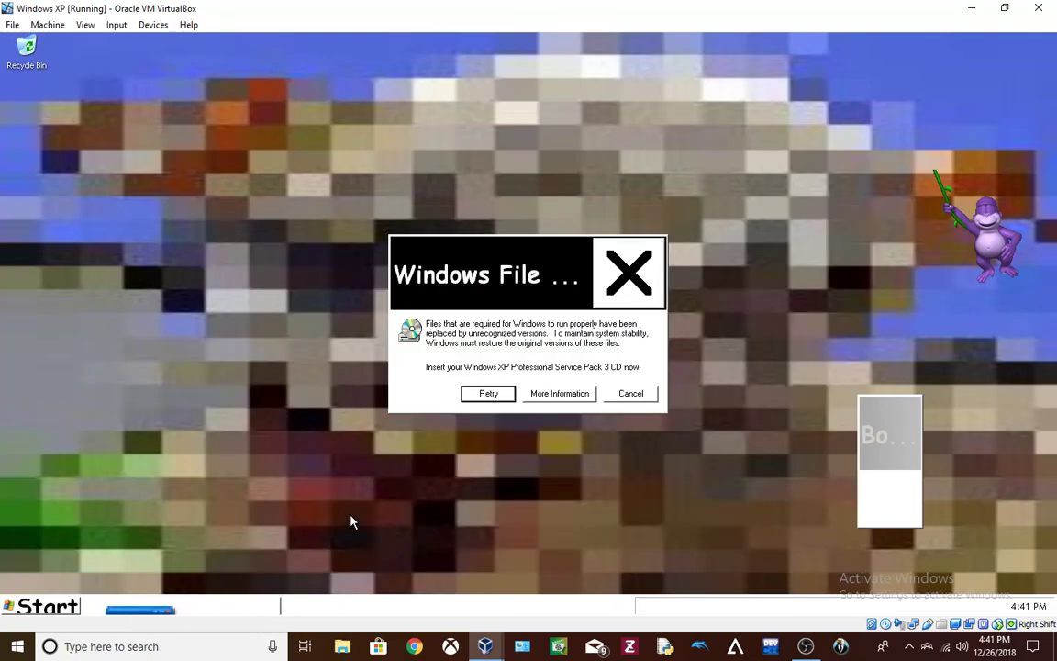
click(640, 292)
click(482, 507)
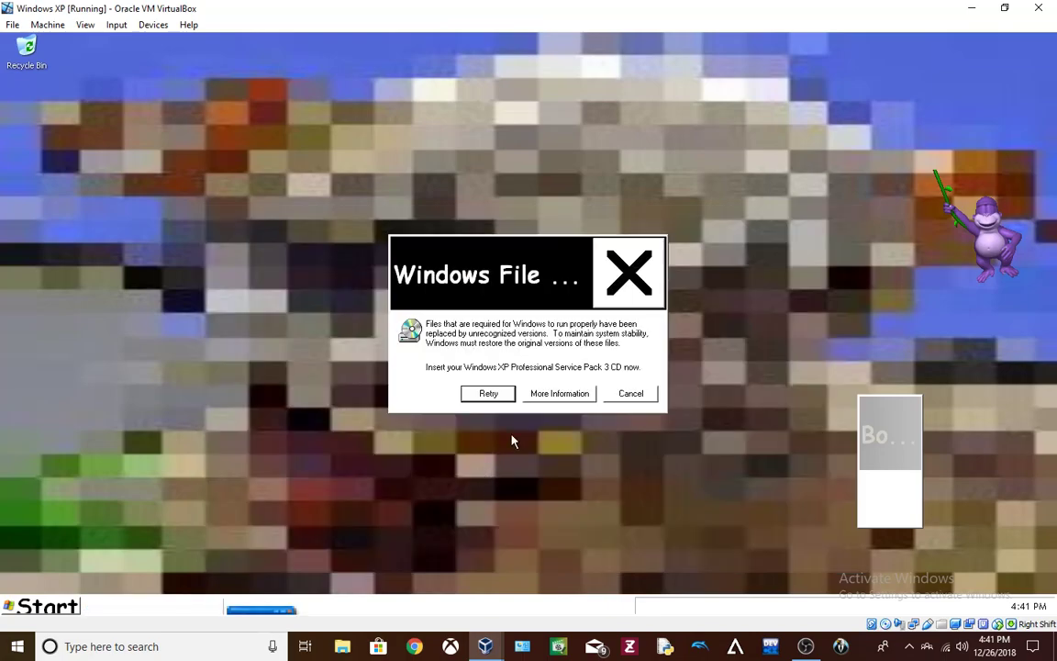
click(627, 393)
click(471, 502)
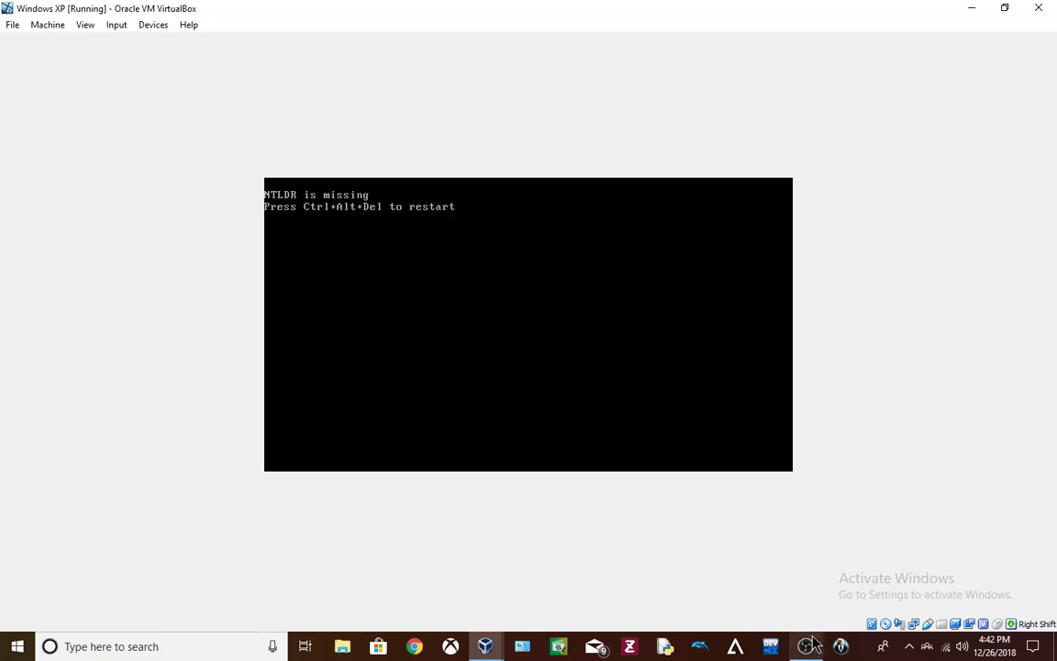
Bring the OBS Studio recorder in front of the VM stuck at 'NTLDR is missing'
click(806, 645)
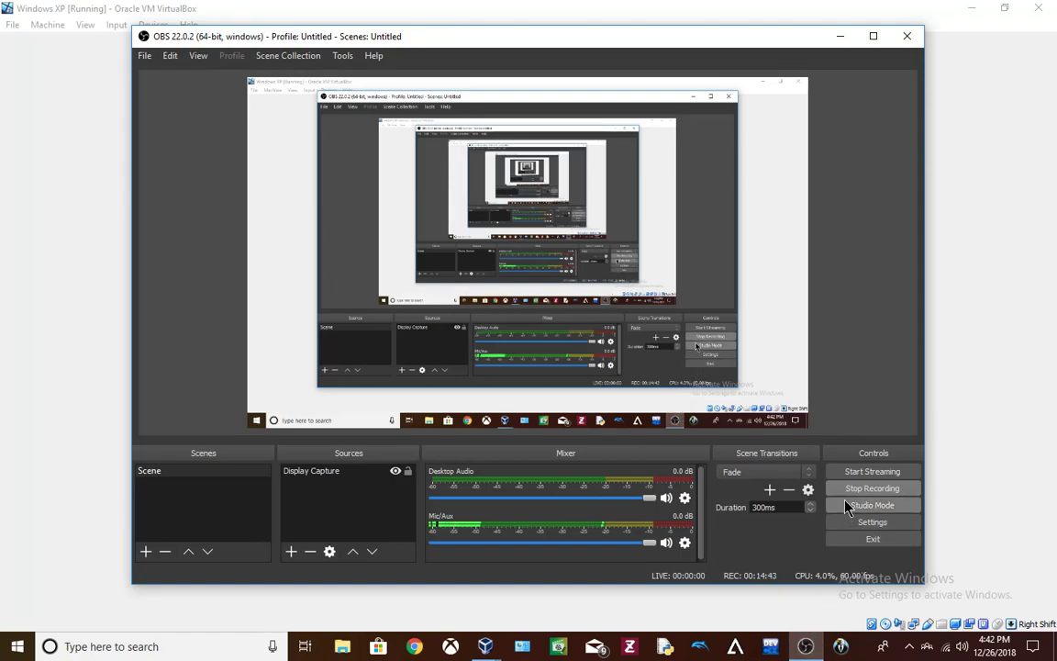